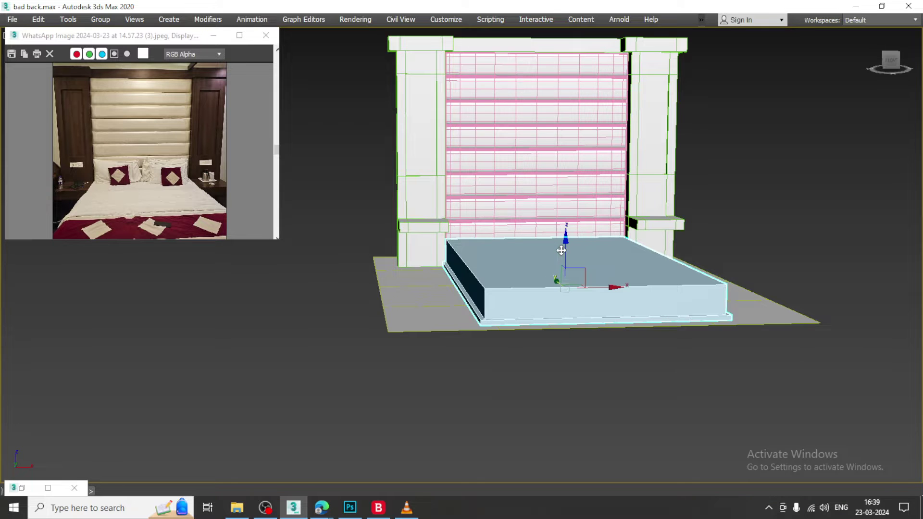
Raise the bed base's top vertices slightly in the front view and leave vertex editing.
key("alt+w")
right_click(649, 169)
key("alt+w")
scroll(462, 295, "up", 5)
key("1")
middle_click_drag(426, 276, 487, 219)
left_click_drag(775, 347, 775, 351)
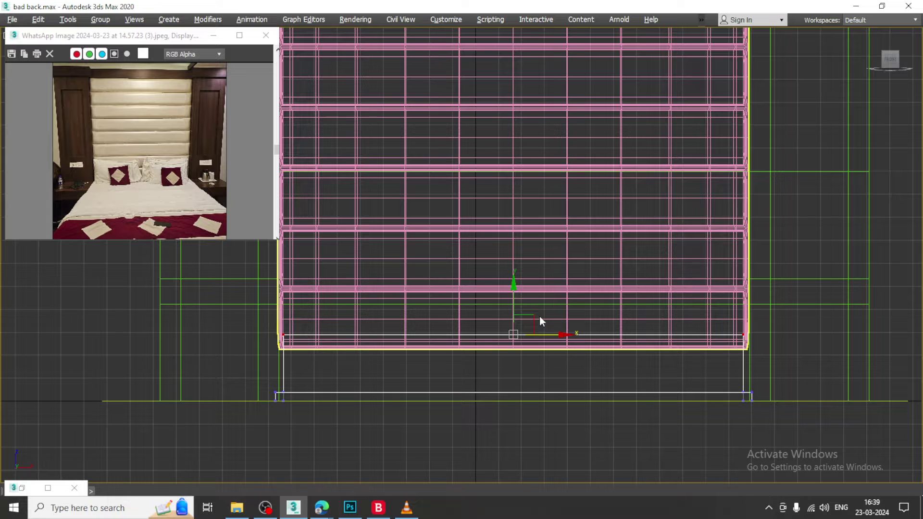
left_click_drag(514, 295, 516, 285)
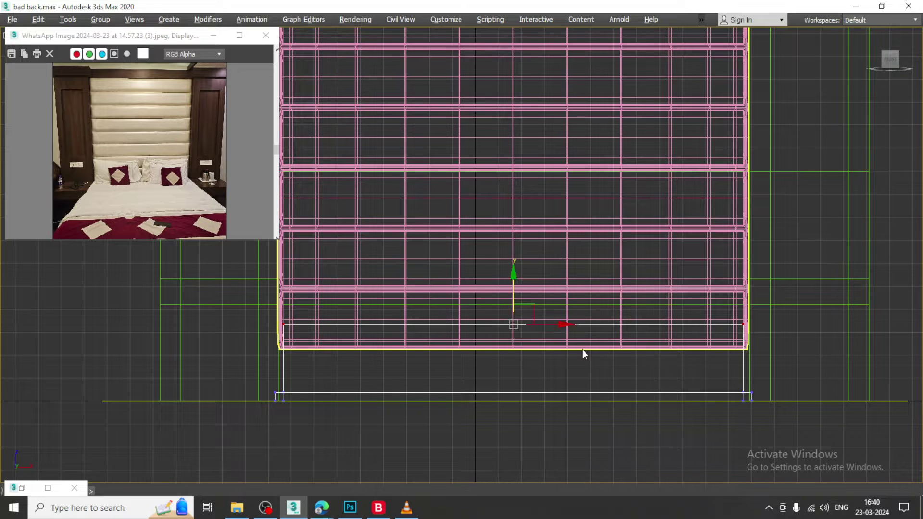
key("alt+w")
right_click(682, 336)
key("alt+w")
key("ctrl+x")
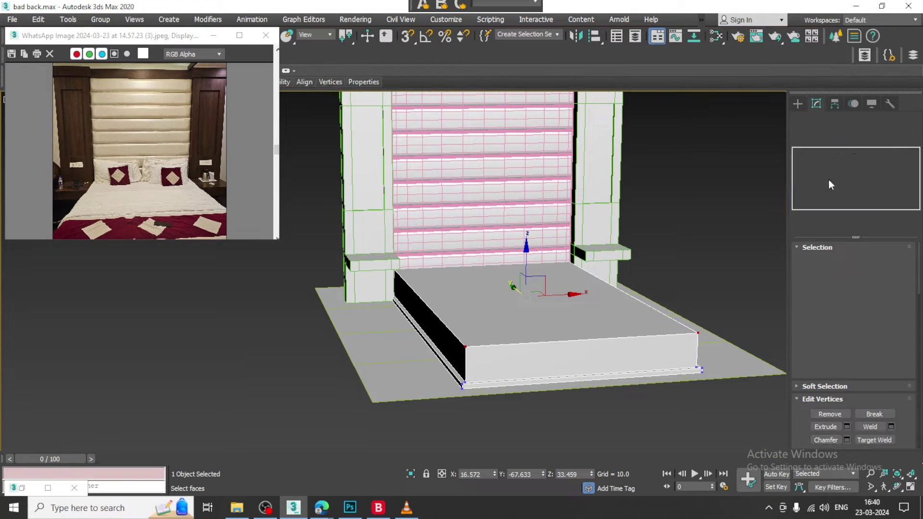
left_click(799, 103)
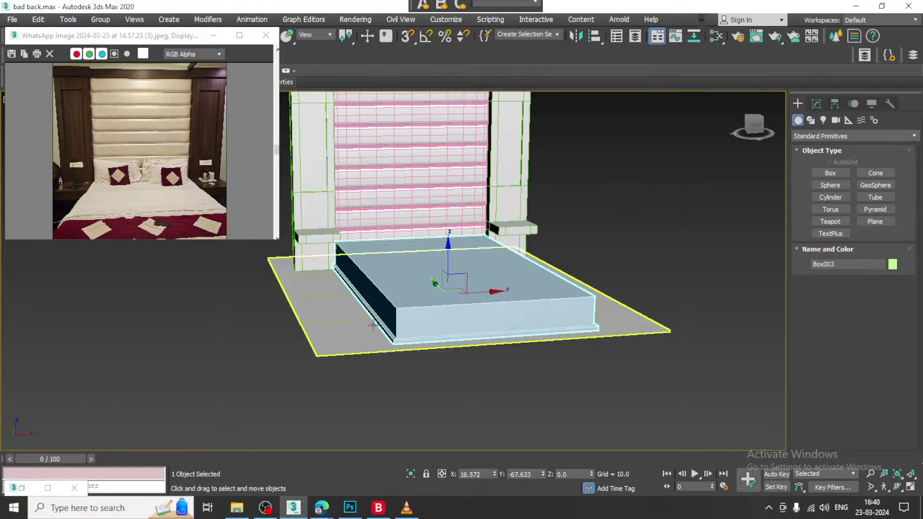
Inset the bed base's top polygons by about 2.585 to form a narrow rim.
middle_click_drag(374, 325, 385, 331, "alt")
key("4")
key("4")
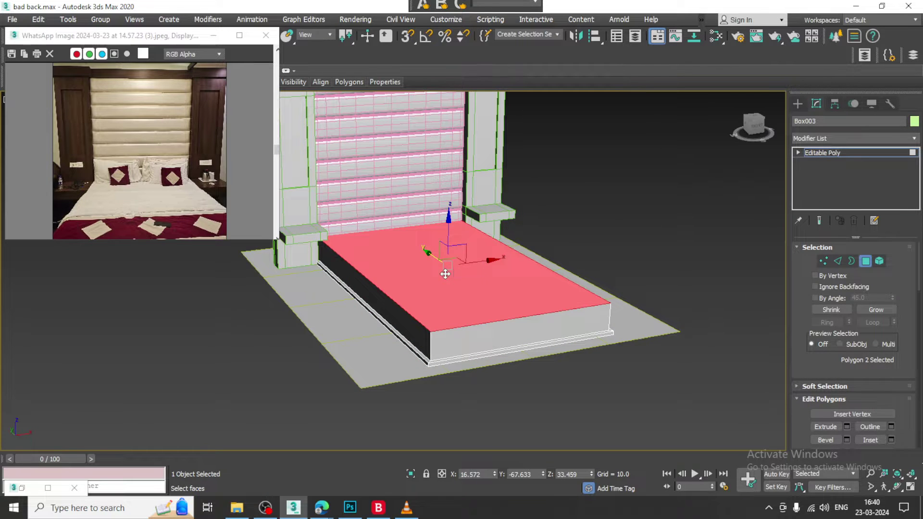
scroll(864, 324, "down", 2)
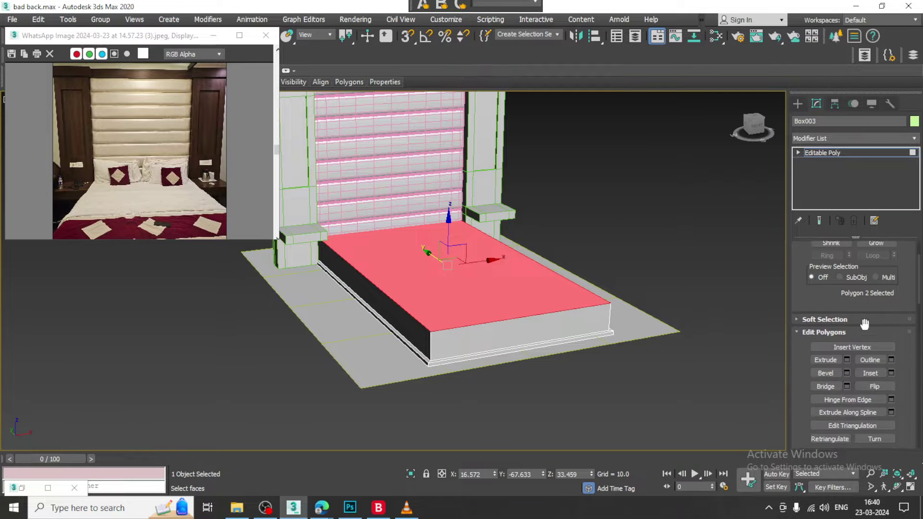
left_click(891, 372)
scroll(418, 264, "up", 4)
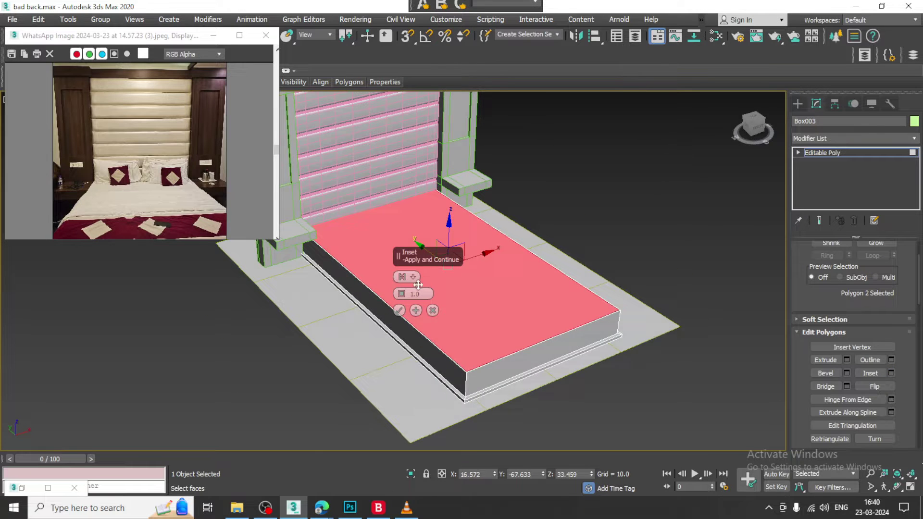
left_click_drag(401, 294, 401, 288)
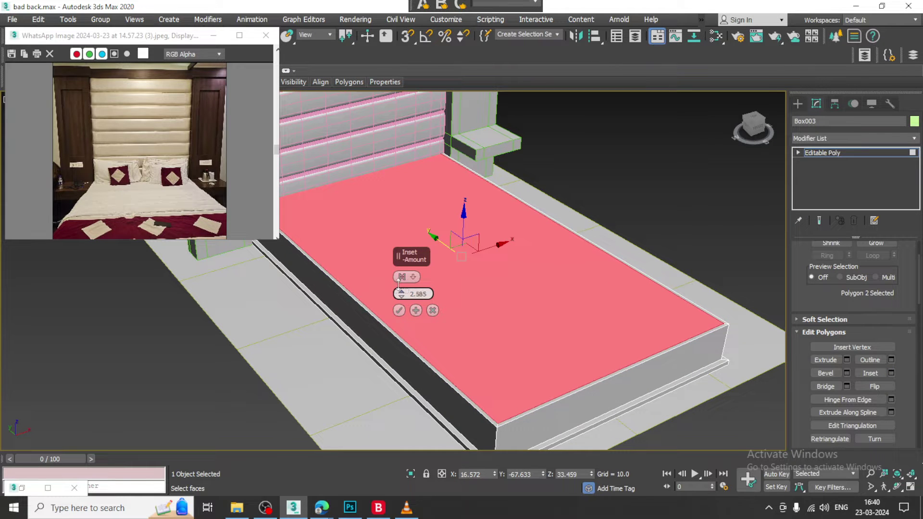
left_click(399, 310)
Extrude the inset top polygons downward so the bed base has a shallow recess inside its rim.
left_click(846, 360)
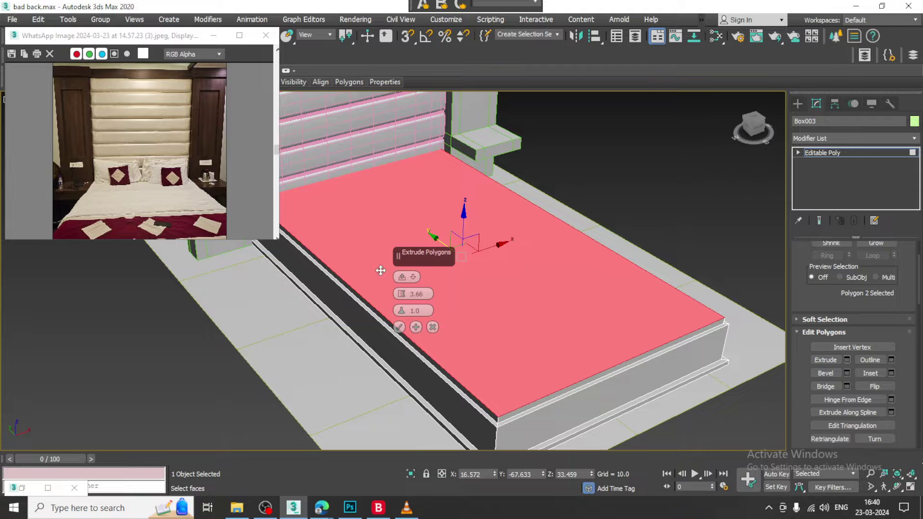
left_click_drag(404, 301, 400, 331)
left_click(400, 327)
left_click(801, 101)
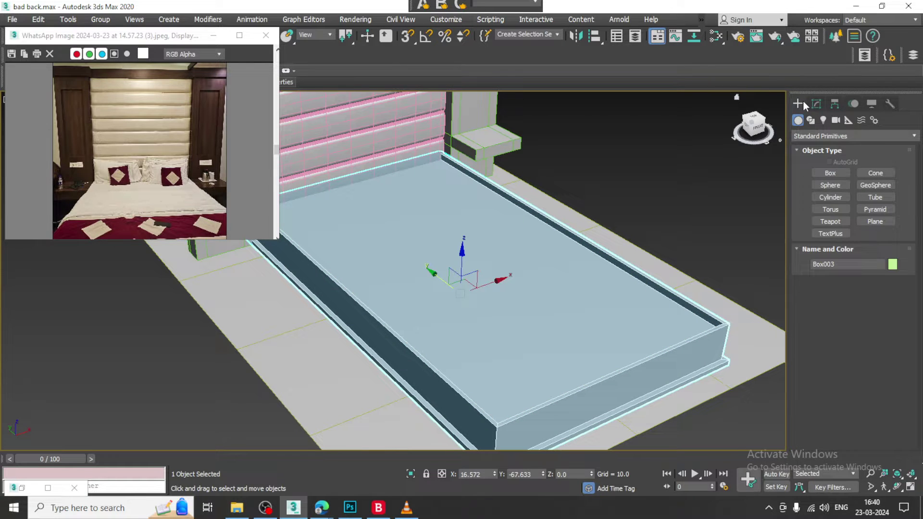
Create a ChamferBox mattress on the recessed base with AutoGrid, about 324 long, 188 wide and 23 high, with a fillet of about 5.35.
left_click(799, 136)
left_click(811, 151)
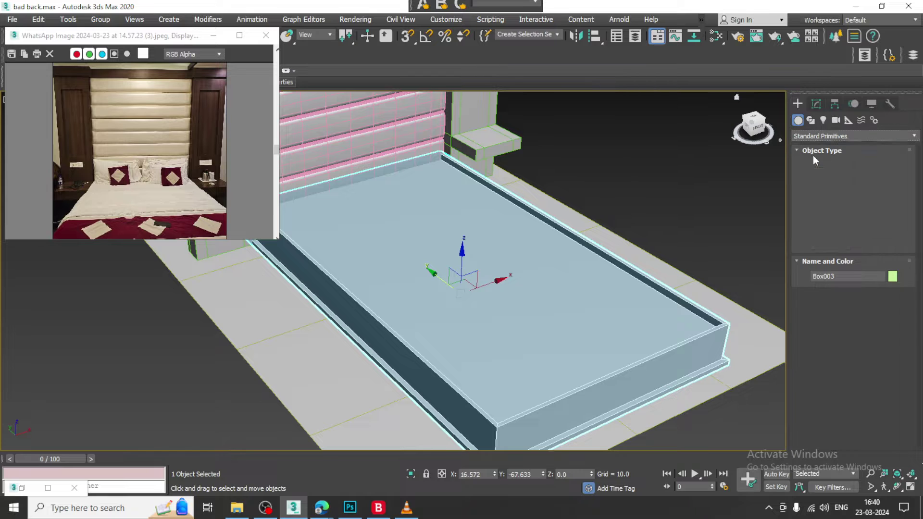
left_click(831, 185)
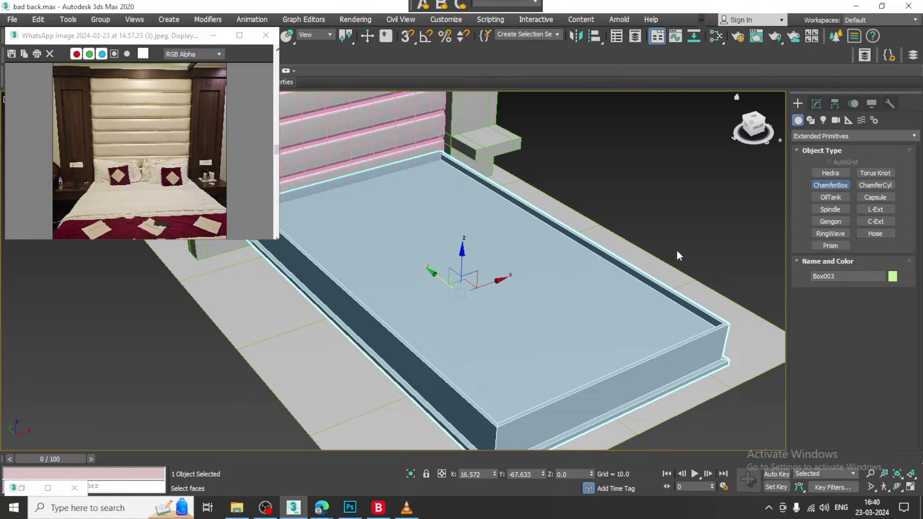
scroll(458, 287, "down", 3)
middle_click_drag(458, 287, 489, 210)
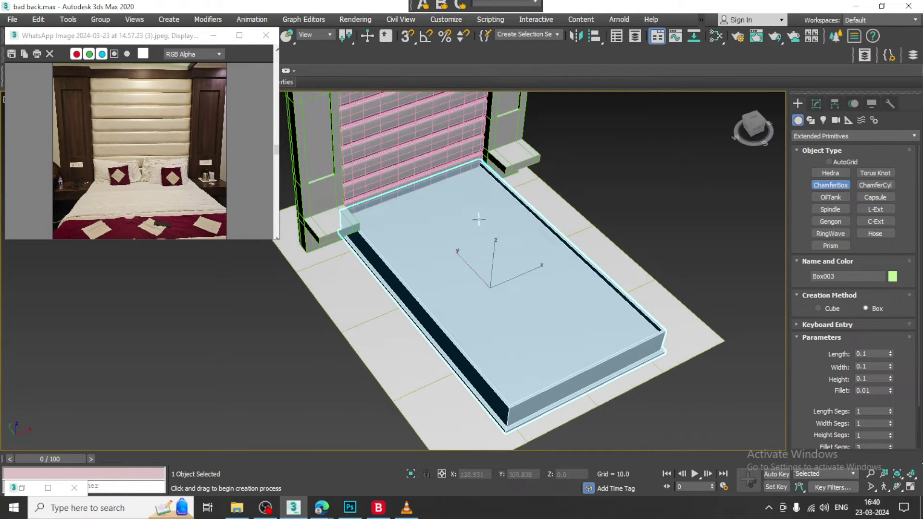
scroll(564, 188, "down", 2)
scroll(498, 200, "up", 3)
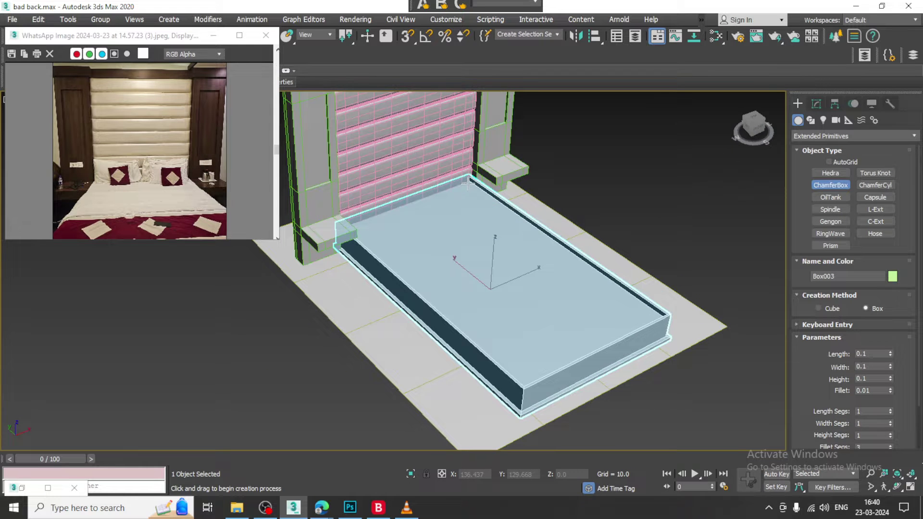
left_click_drag(468, 182, 515, 382)
right_click(515, 382)
left_click(828, 162)
left_click_drag(469, 180, 523, 377)
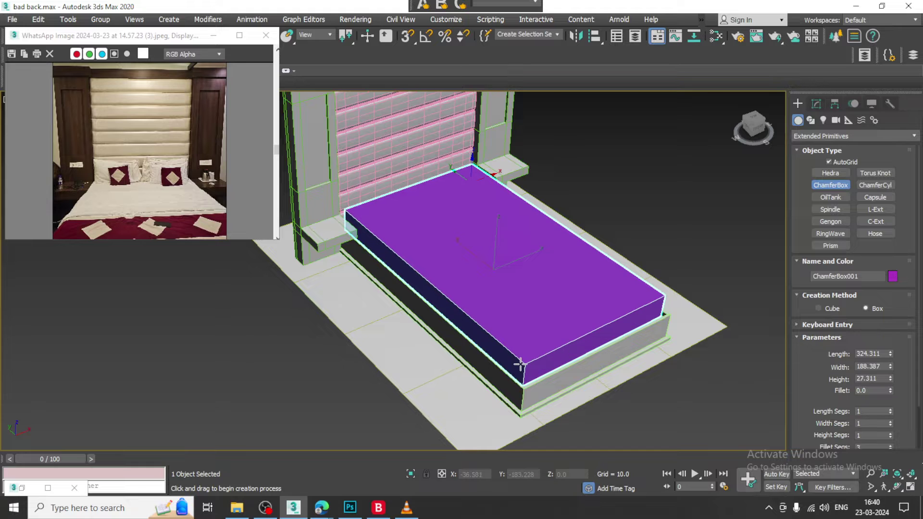
left_click(521, 367)
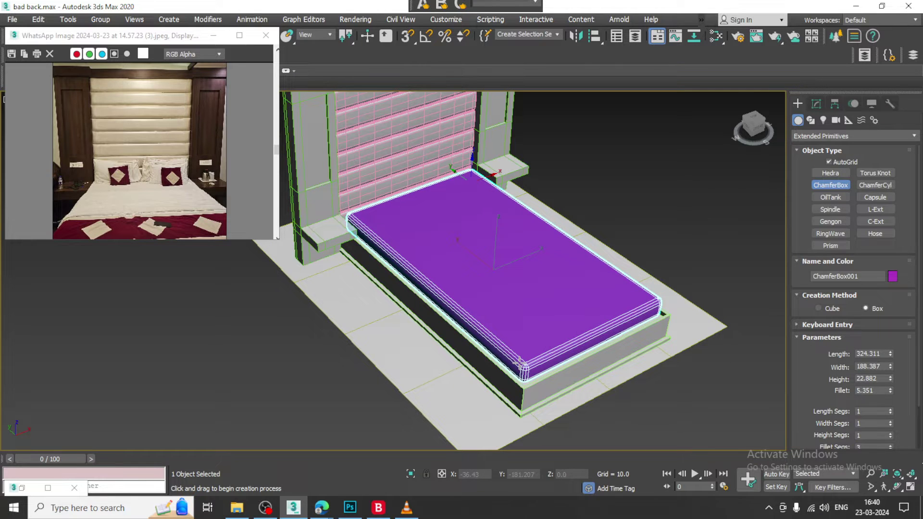
left_click(519, 367)
Scale the mattress slightly along its width and shift it sideways to sit within the bed base.
middle_click_drag(531, 348, 494, 268, "alt")
key("w")
scroll(484, 257, "up", 3)
key("r")
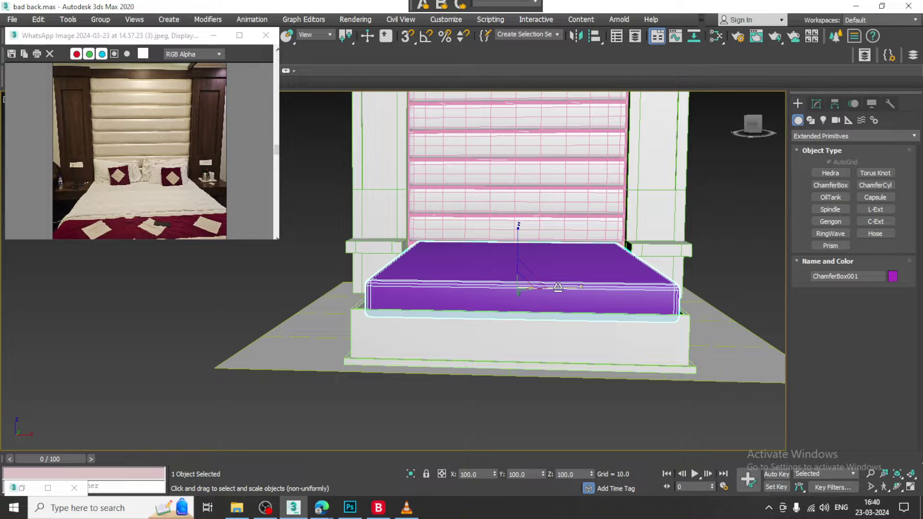
left_click_drag(558, 287, 559, 286)
middle_click_drag(559, 286, 553, 278, "alt")
key("w")
left_click_drag(549, 286, 543, 290)
Convert the mattress to Editable Poly and move the vertices along its right side outward by about 5 units to fit the base.
right_click(542, 292)
mouse_move(616, 417)
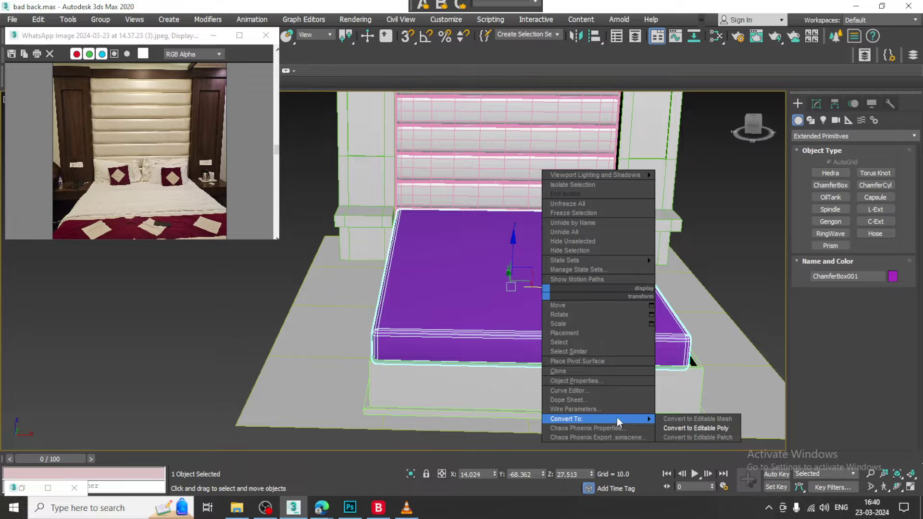
left_click(695, 428)
key("1")
middle_click_drag(576, 303, 653, 289, "alt")
key("ctrl+a")
left_click_drag(667, 275, 673, 274)
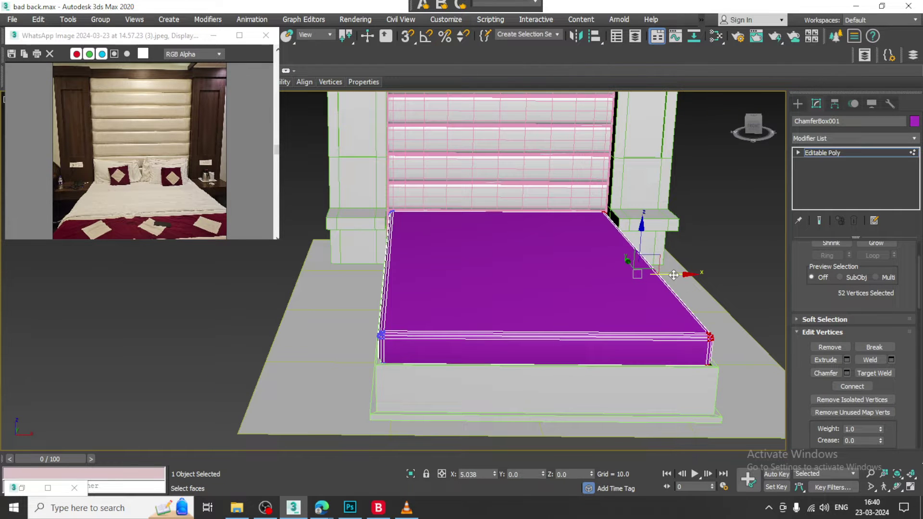
middle_click_drag(673, 274, 493, 215, "alt")
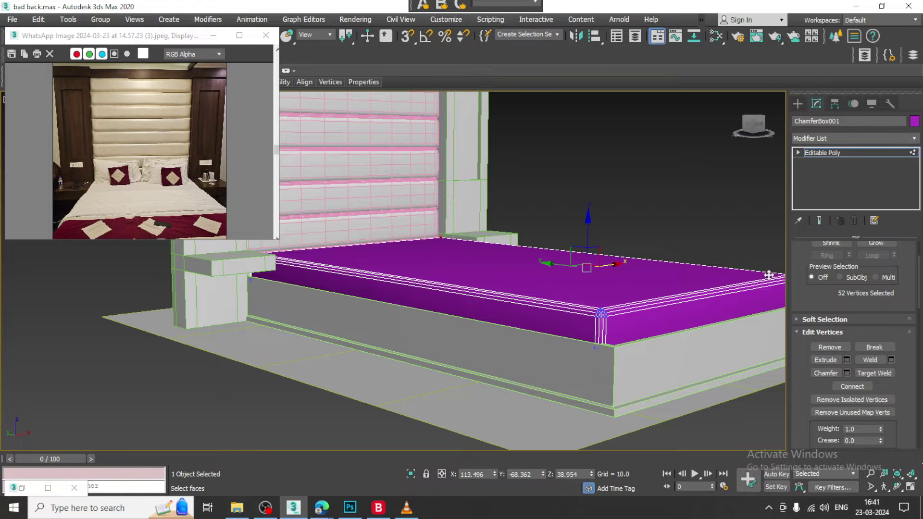
Move the vertices at the mattress's foot end to fit the base's front edge and leave vertex editing.
middle_click_drag(538, 314, 572, 241, "alt")
left_click_drag(693, 472, 695, 473)
left_click_drag(578, 279, 587, 279)
scroll(587, 307, "down", 3)
middle_click_drag(587, 308, 519, 356, "alt")
scroll(545, 306, "up", 4)
middle_click_drag(545, 307, 588, 310)
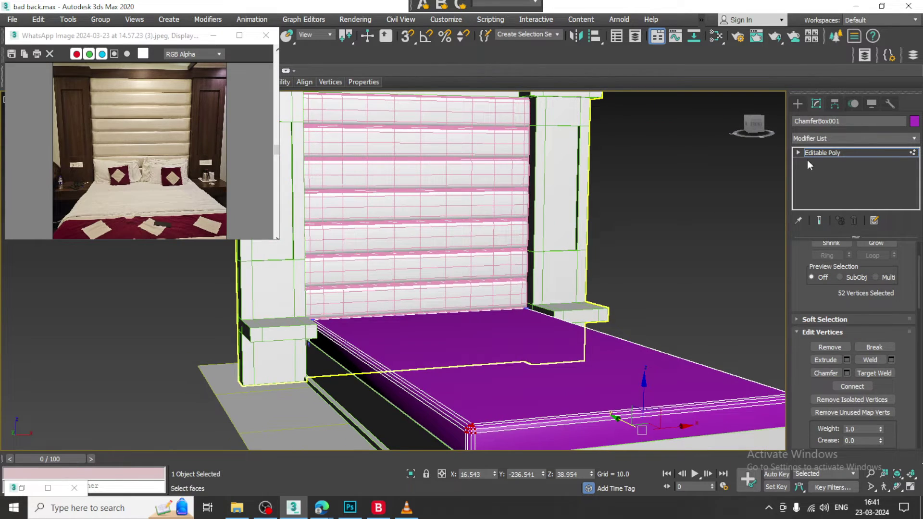
left_click(798, 103)
middle_click_drag(553, 194, 591, 159, "alt")
middle_click_drag(515, 210, 571, 294, "alt")
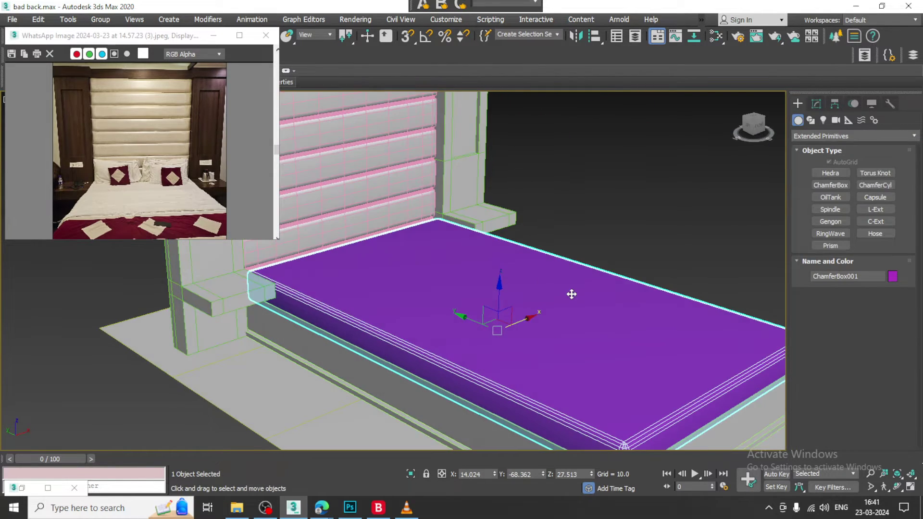
Connect the mattress's lengthwise edges with 11 segments to divide it into crosswise strips.
left_click(816, 104)
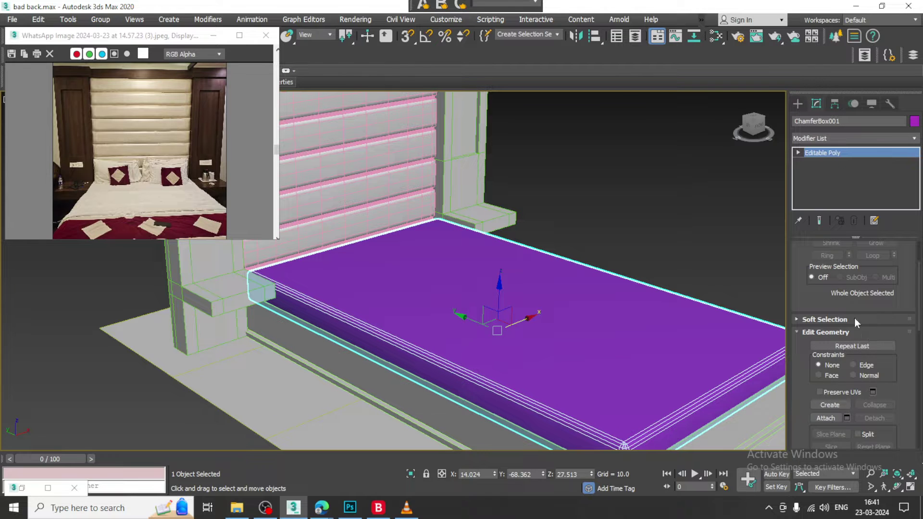
key("2")
middle_click_drag(548, 264, 557, 382, "alt")
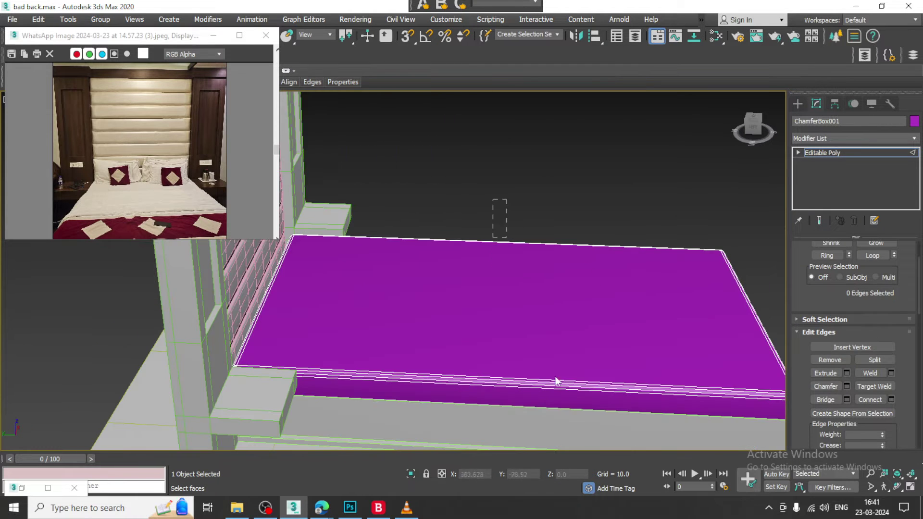
left_click(891, 399)
left_click_drag(401, 277, 400, 262)
left_click(399, 327)
middle_click_drag(402, 325, 446, 326, "alt")
Connect the mattress's crosswise edges with 4 segments to form a grid and return to object level.
left_click_drag(465, 217, 495, 447, "alt")
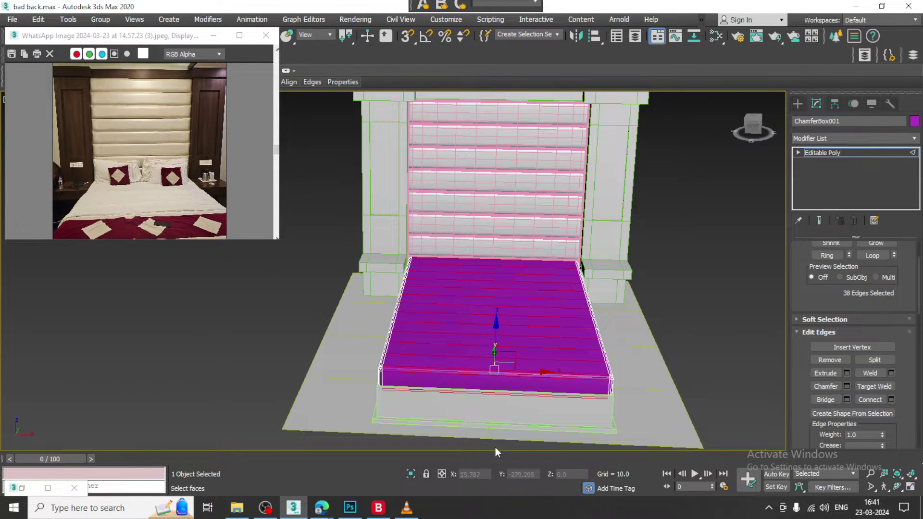
left_click(890, 399)
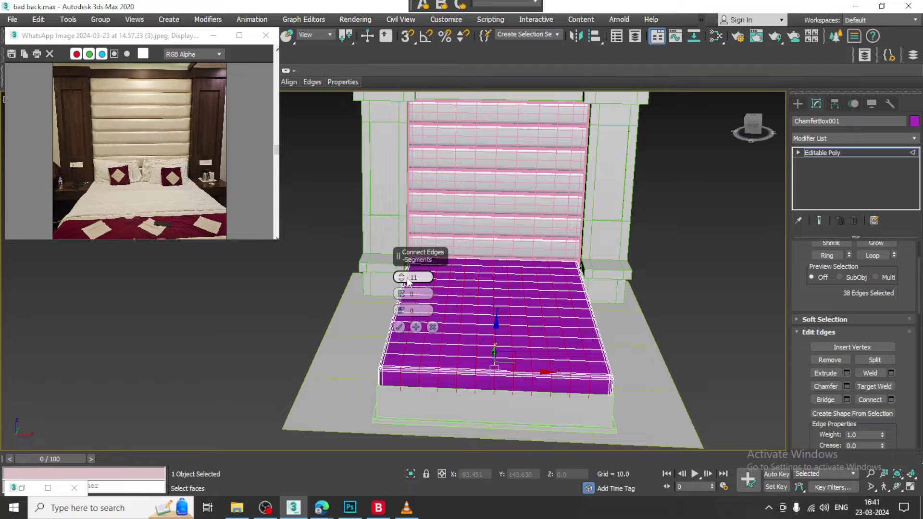
left_click(399, 327)
middle_click_drag(401, 325, 533, 307, "alt")
scroll(603, 324, "up", 3)
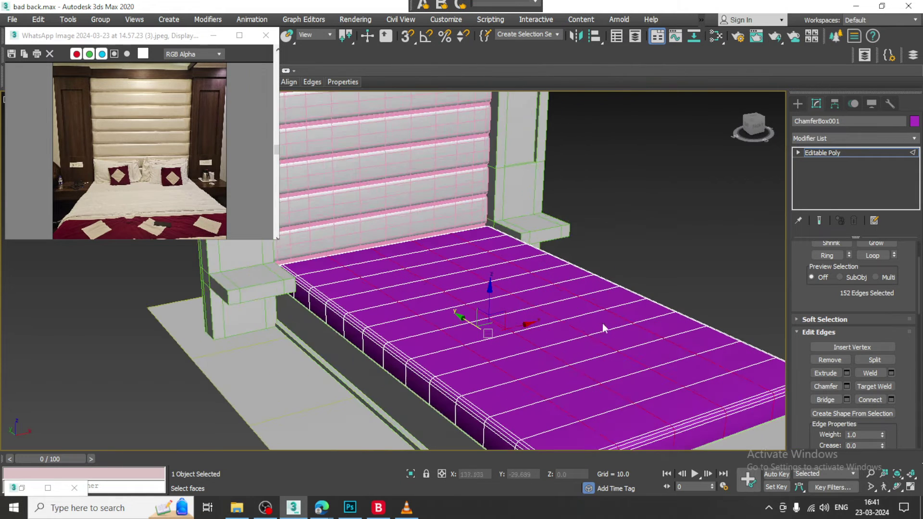
left_click(866, 154)
scroll(505, 333, "up", 3)
middle_click_drag(504, 333, 492, 274, "alt")
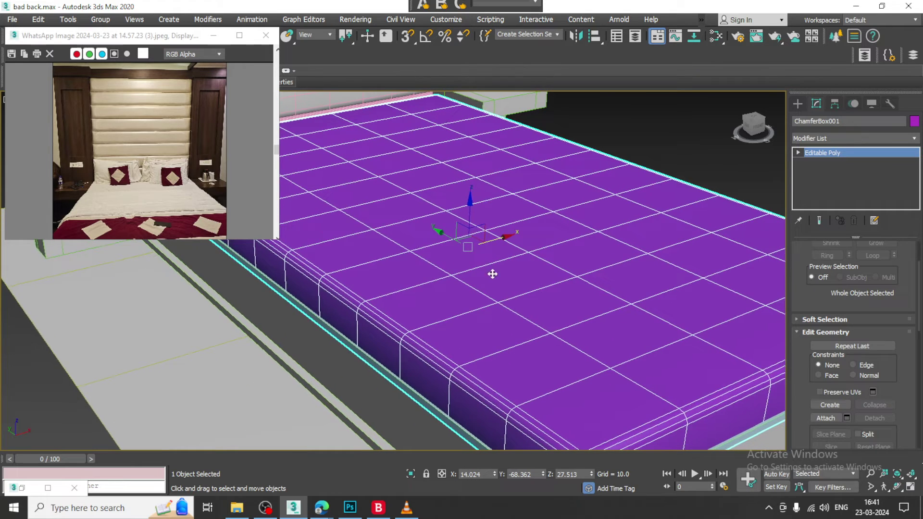
Create a standard plane across the lower half of the bed with AutoGrid, about 113 long and 319 wide.
left_click(799, 106)
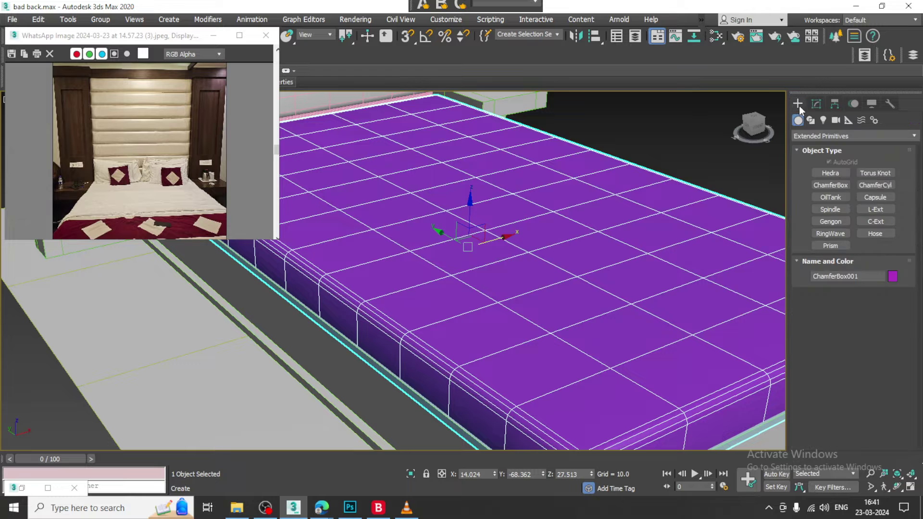
left_click(810, 136)
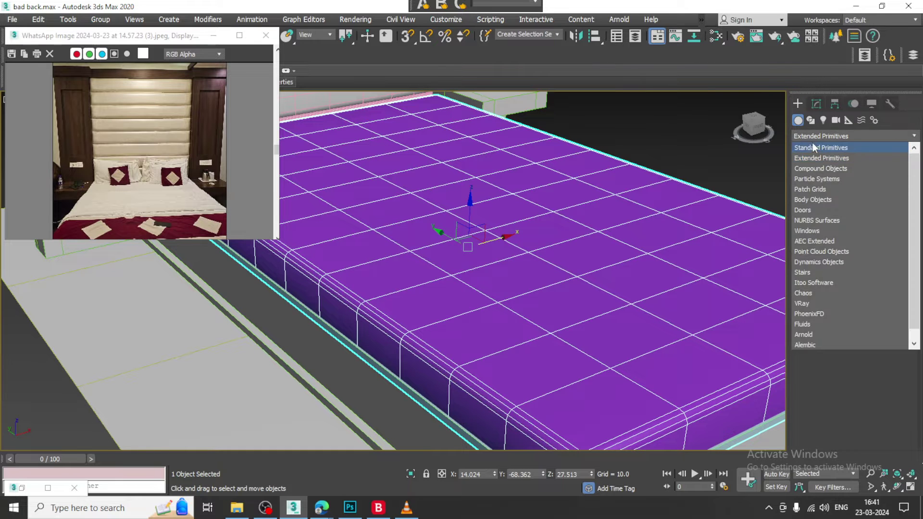
left_click(814, 147)
left_click(875, 222)
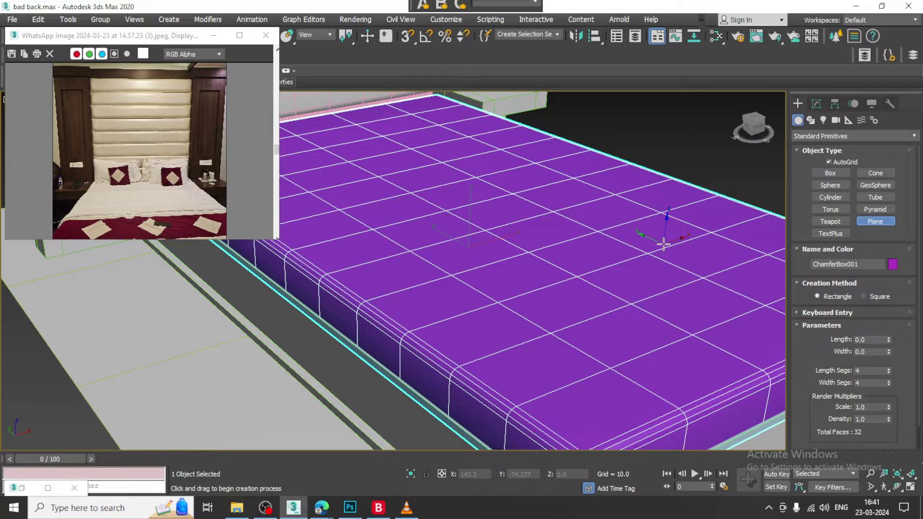
scroll(700, 247, "down", 5)
middle_click_drag(700, 247, 450, 255, "alt")
left_click_drag(403, 249, 737, 311)
key("w")
middle_click_drag(663, 298, 600, 247, "alt")
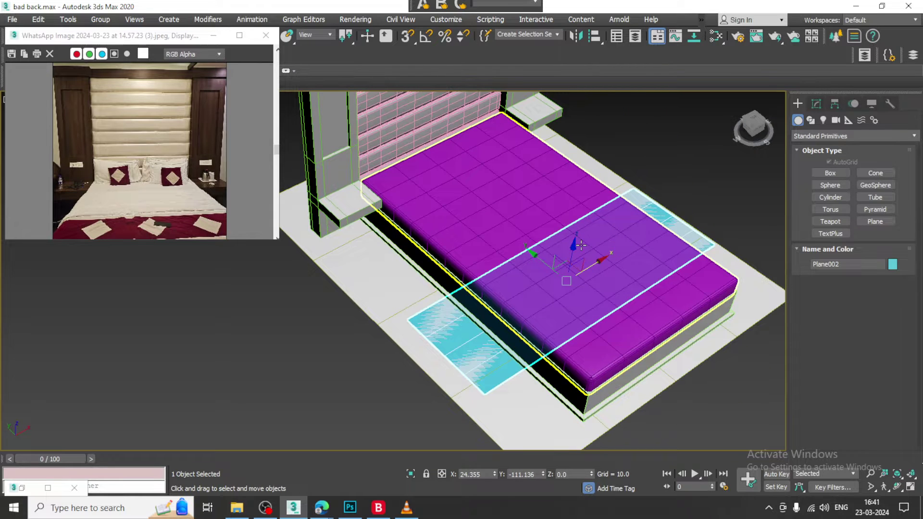
Raise the plane above the mattress, tilt it toward upright, and position it centred over the bed at a height of about 109.
left_click_drag(571, 250, 561, 165)
middle_click_drag(561, 165, 596, 177, "alt")
key("e")
left_click_drag(609, 160, 650, 231)
key("w")
left_click_drag(537, 197, 505, 194)
middle_click_drag(639, 225, 586, 228, "alt")
left_click_drag(589, 198, 577, 198)
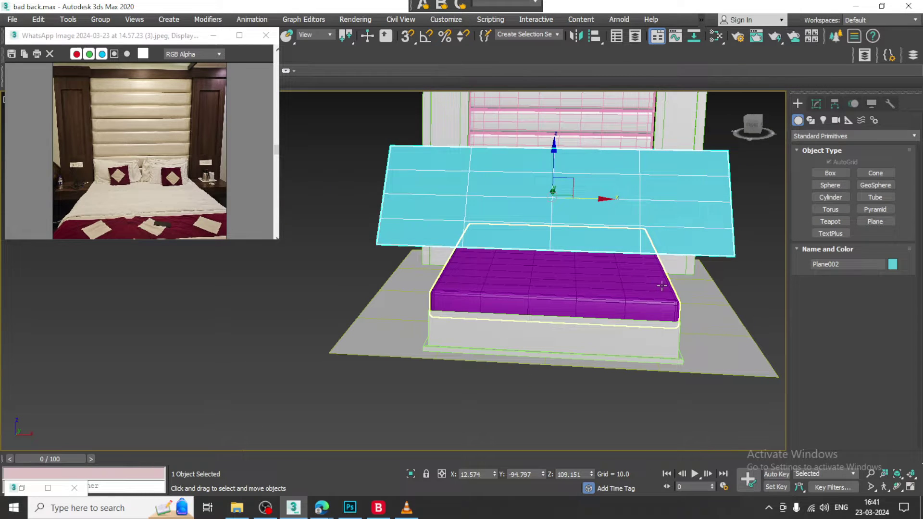
Set the length and width segments of the plane above the bed to 50 each.
left_click(661, 285)
left_click(816, 103)
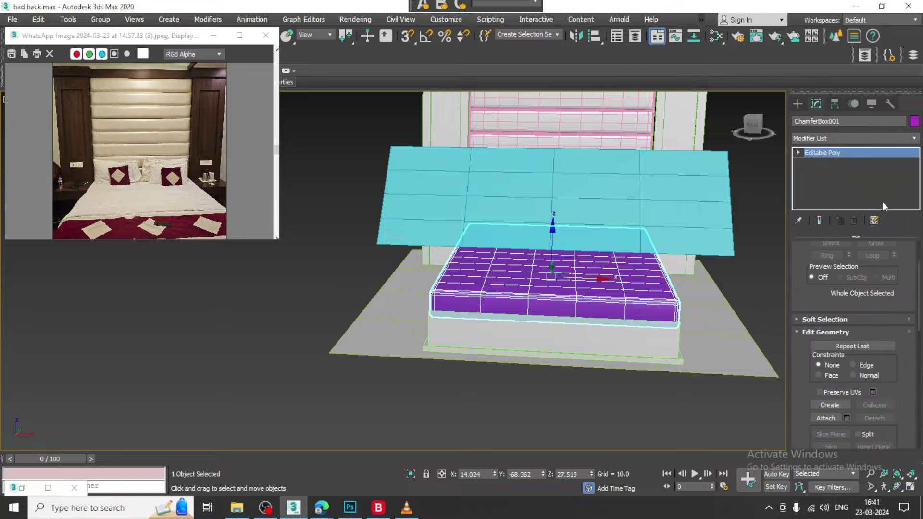
left_click(703, 235)
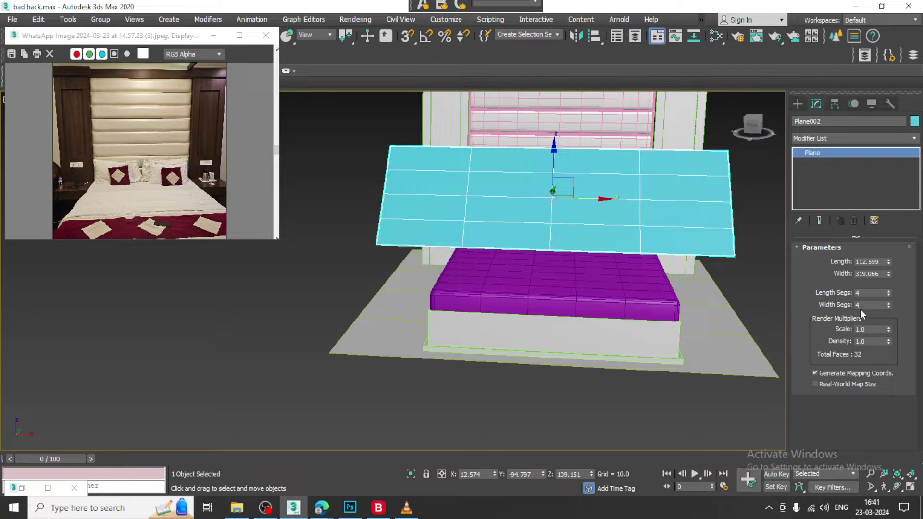
double_click(874, 295)
type("50")
key("Tab")
type("50")
key("Return")
Add a Cloth modifier to the plane and define Plane002 as cloth with the Satin preset.
middle_click_drag(576, 223, 665, 220, "alt")
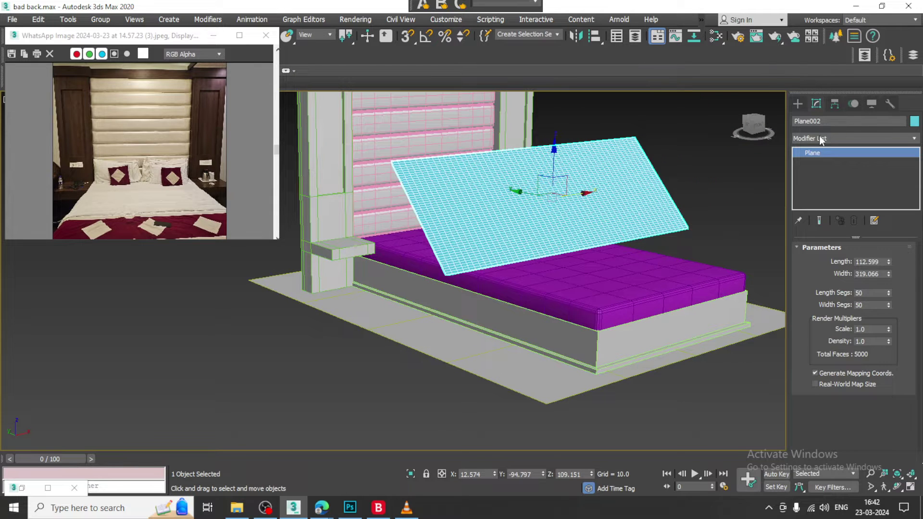
left_click(820, 138)
type("cl")
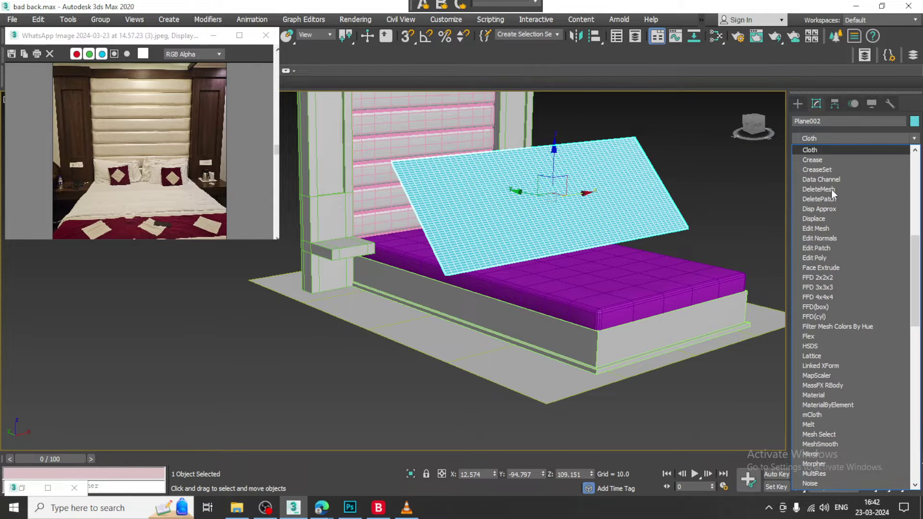
key("Return")
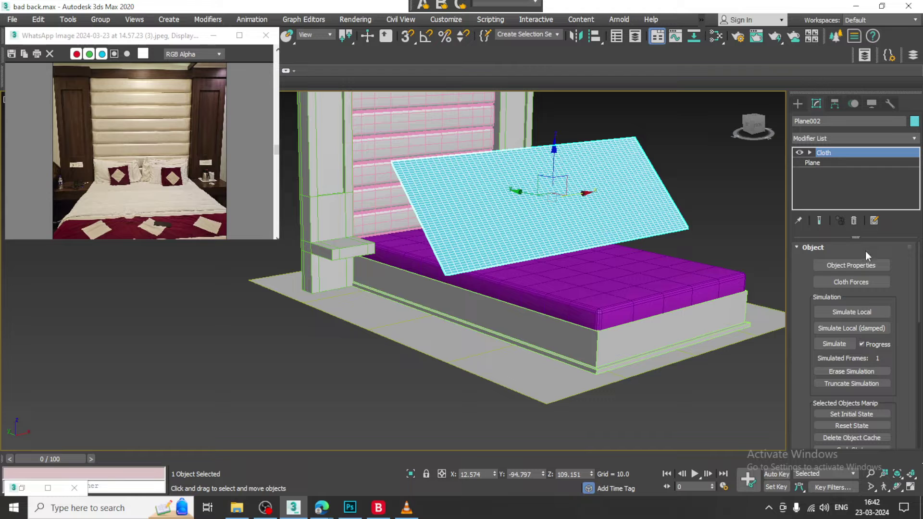
left_click(864, 265)
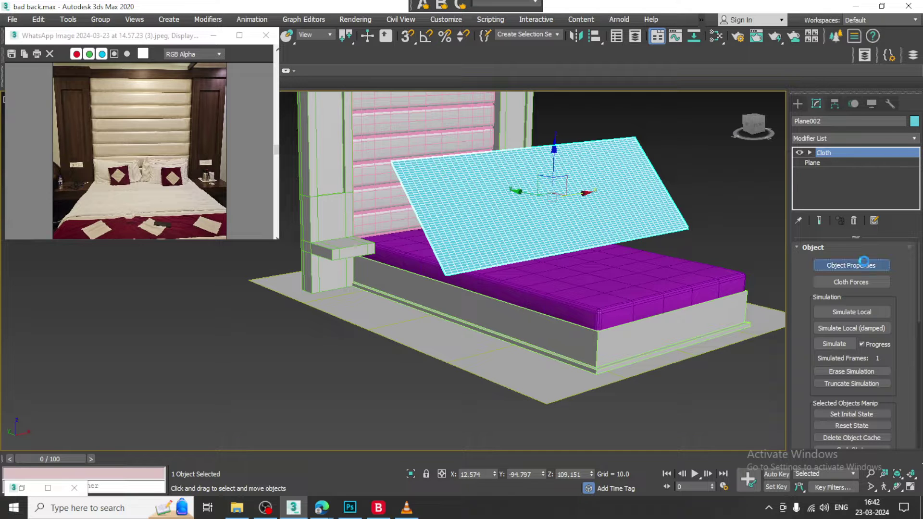
left_click(355, 93)
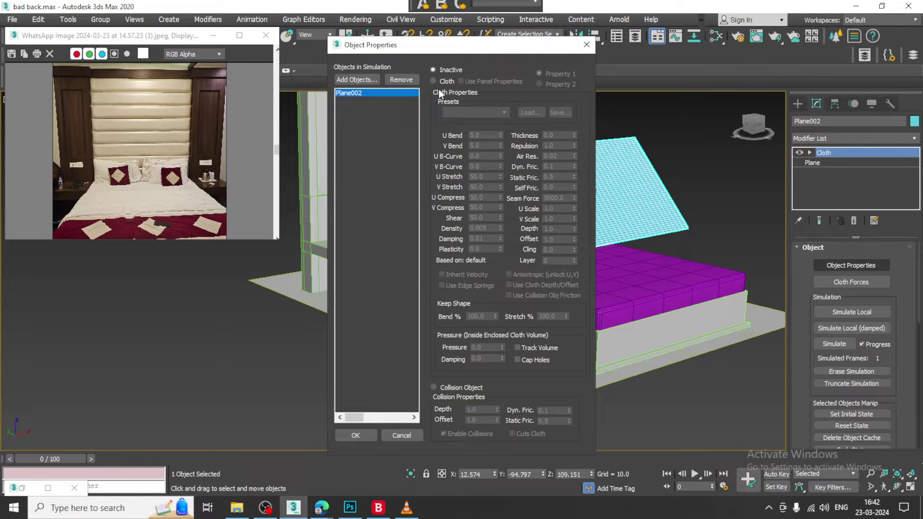
left_click(433, 81)
left_click(476, 114)
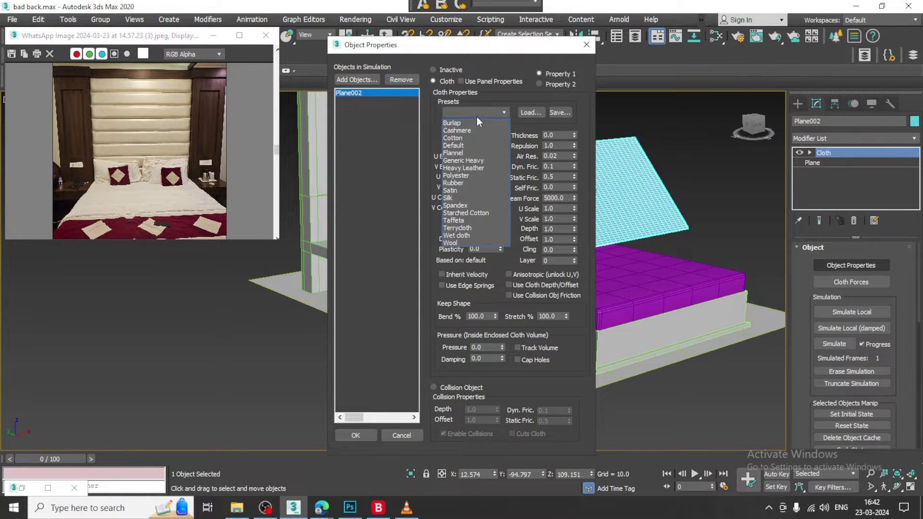
left_click(477, 190)
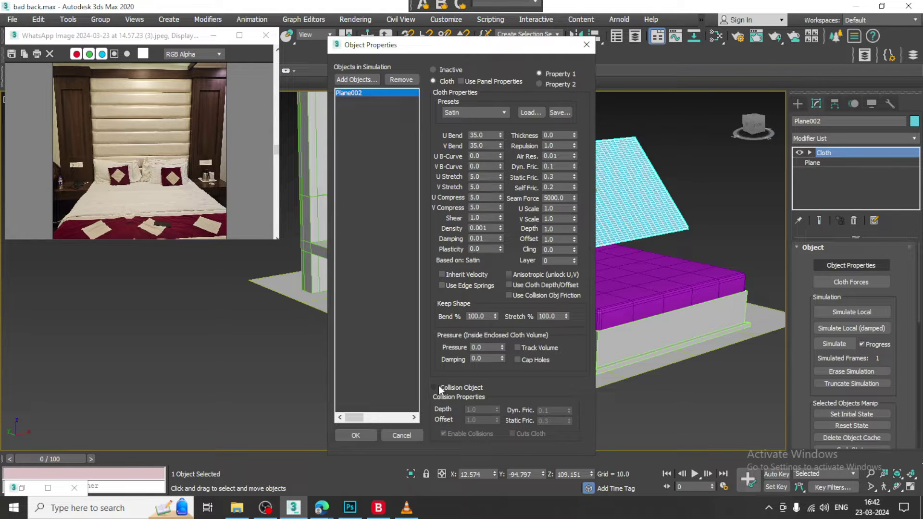
Add Plane001, ChamferBox001, Box003, Box002 and Box001 to the cloth simulation as collision objects.
left_click(438, 387)
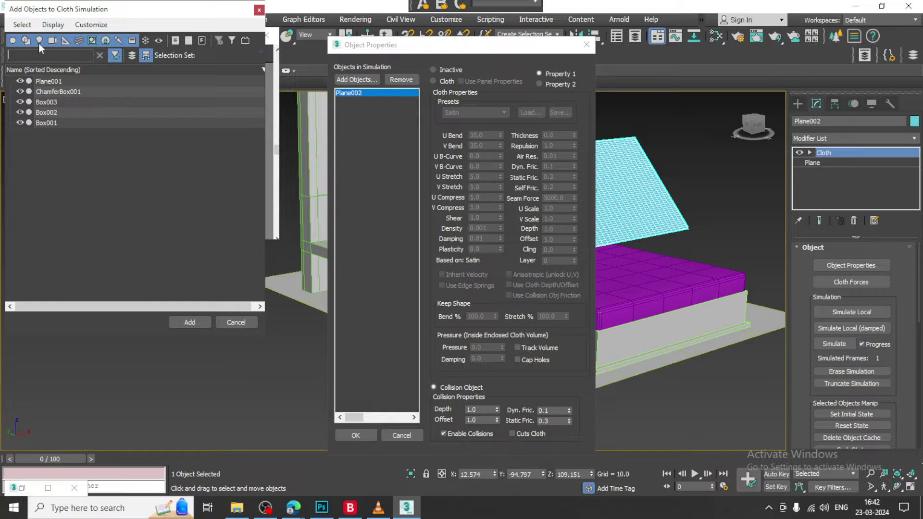
left_click(54, 83)
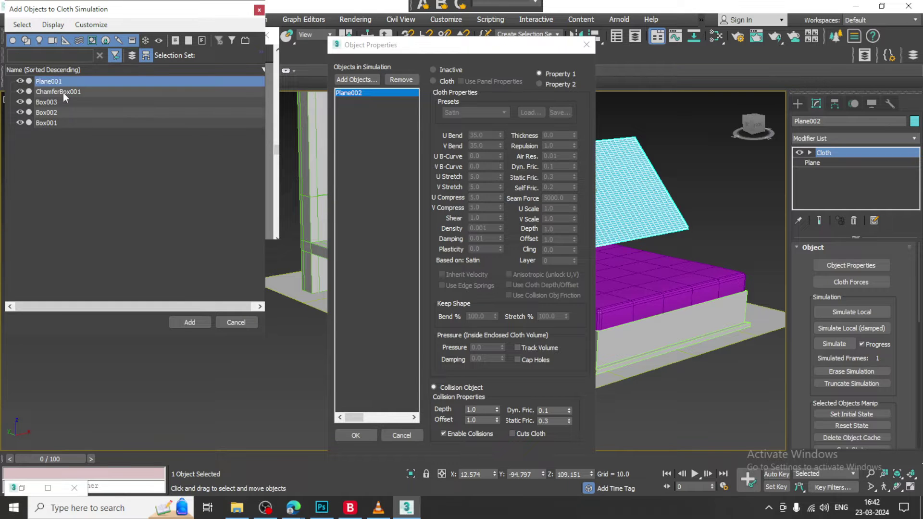
left_click(62, 92, "ctrl")
left_click(56, 102, "ctrl")
left_click(56, 112, "ctrl")
left_click(53, 122, "ctrl")
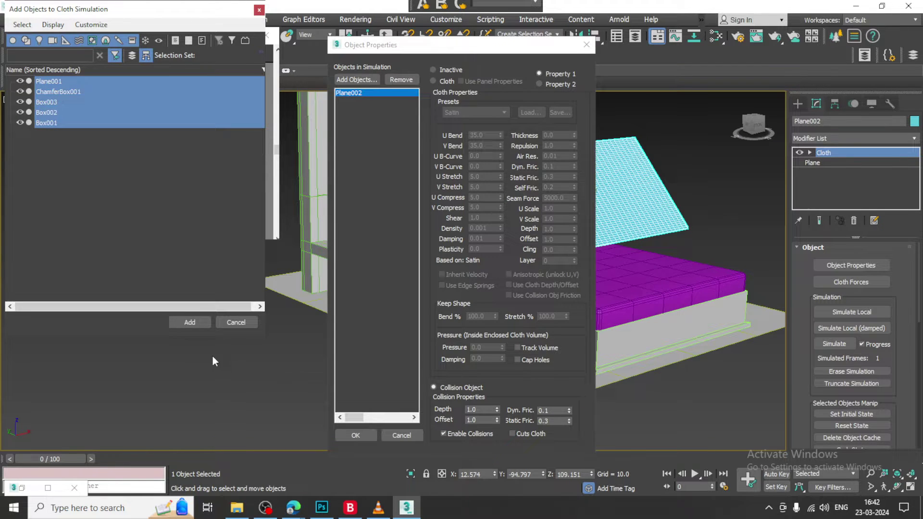
left_click(185, 319)
left_click(445, 387)
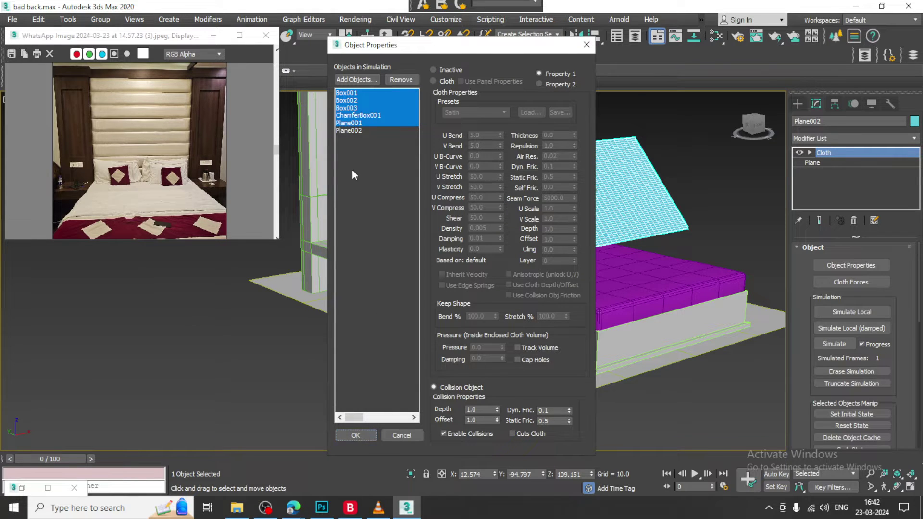
Set Plane002 to Cloth and run the local simulation until it drapes over the mattress.
left_click(353, 130)
left_click(435, 79)
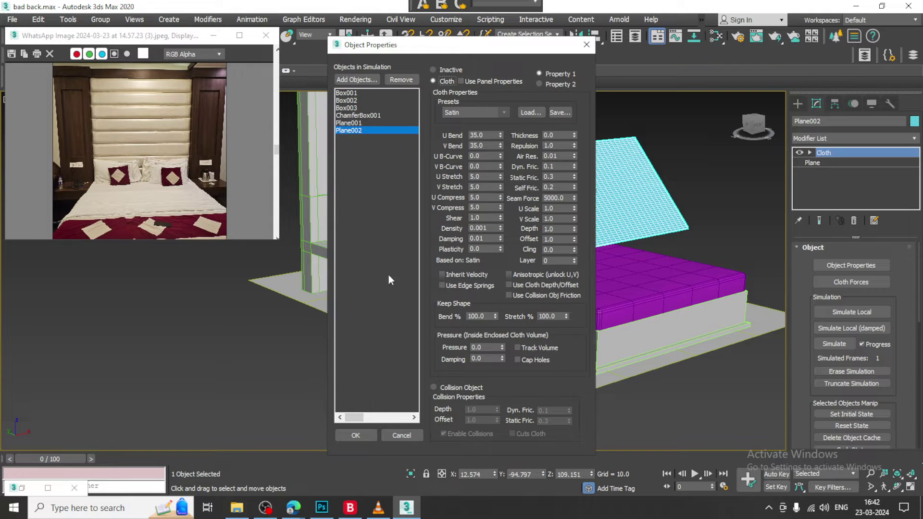
left_click(358, 434)
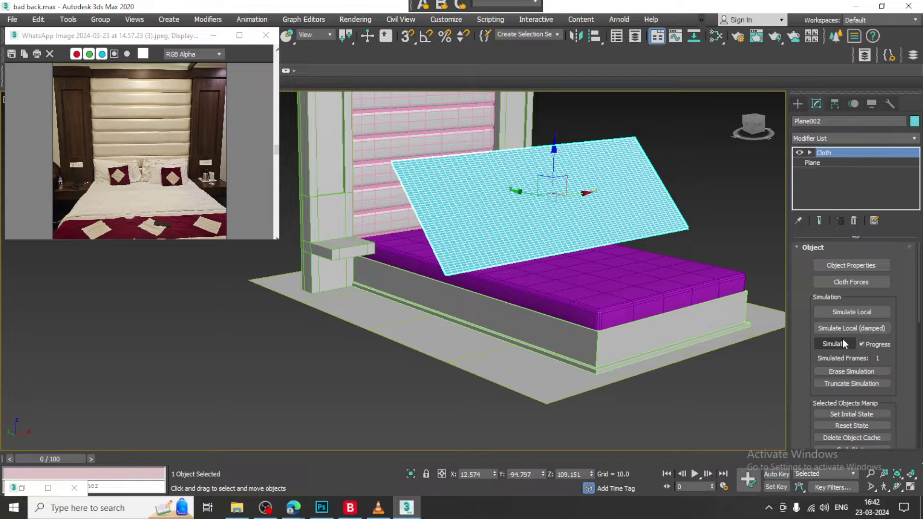
left_click(849, 314)
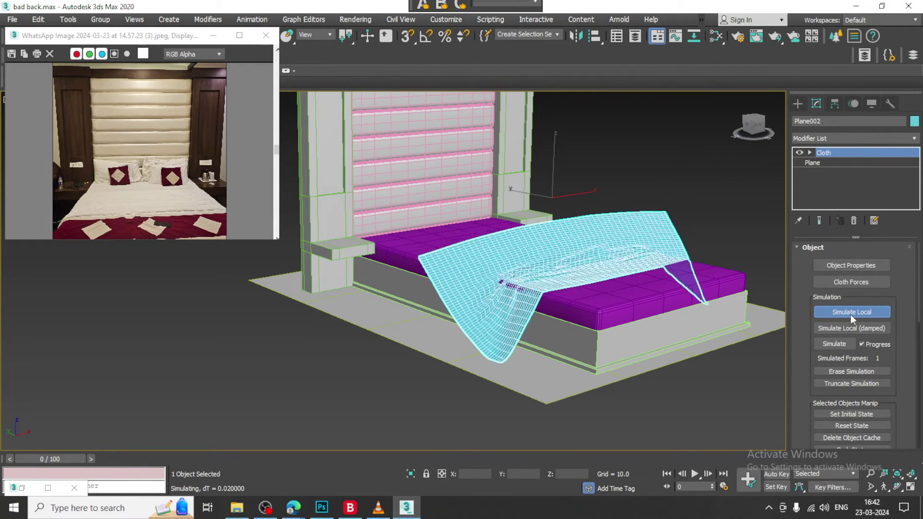
left_click(849, 314)
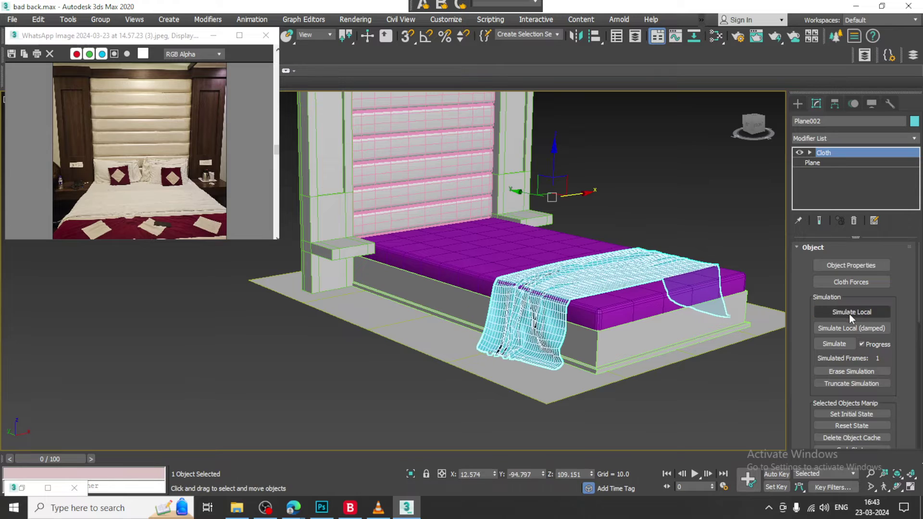
Convert the draped cloth runner to Editable Poly.
middle_click_drag(545, 270, 537, 293, "alt")
right_click(548, 284)
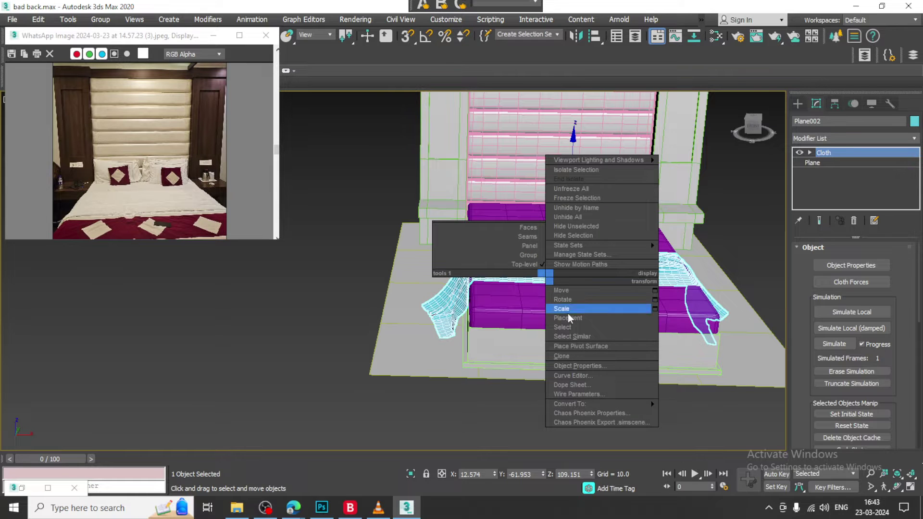
mouse_move(616, 403)
left_click(709, 410)
Thicken the draped runner with a Shell modifier and convert it to Editable Poly.
middle_click_drag(573, 327, 578, 316, "alt")
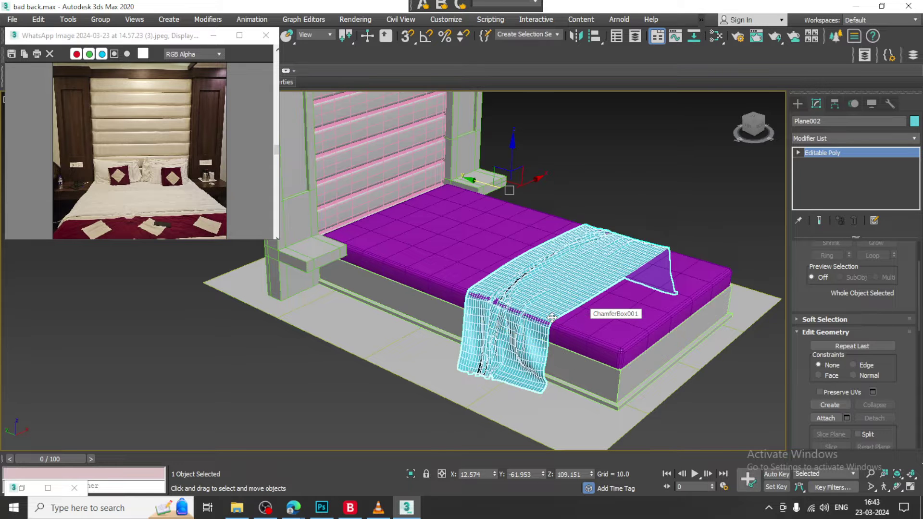
scroll(581, 315, "up", 4)
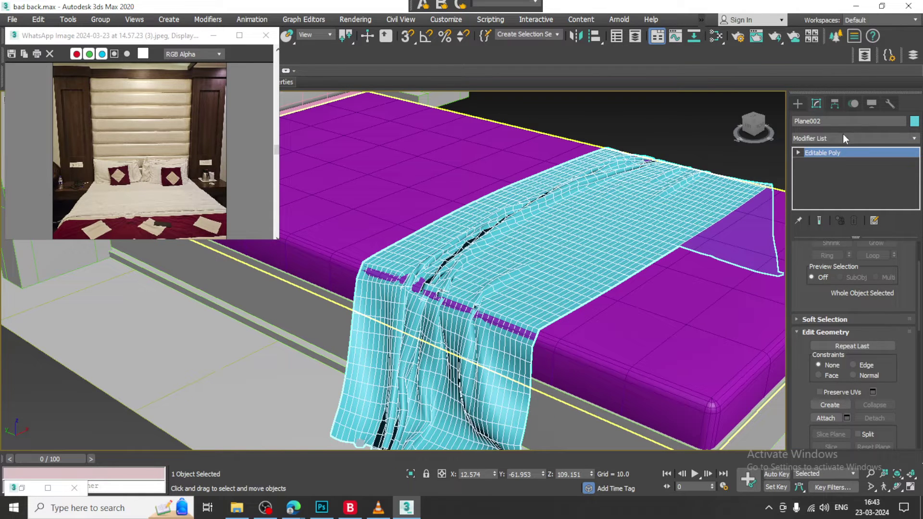
left_click(843, 135)
type("sh")
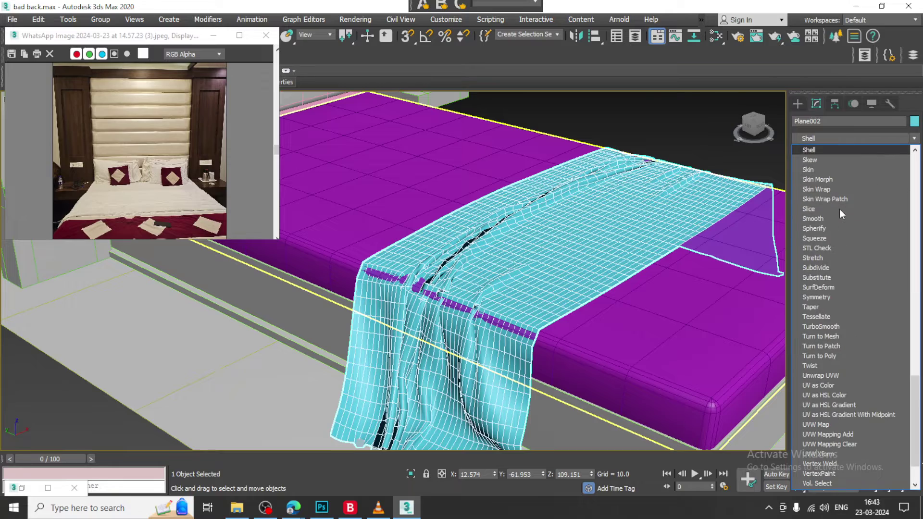
key("Return")
middle_click_drag(587, 252, 563, 222, "alt")
right_click(562, 221)
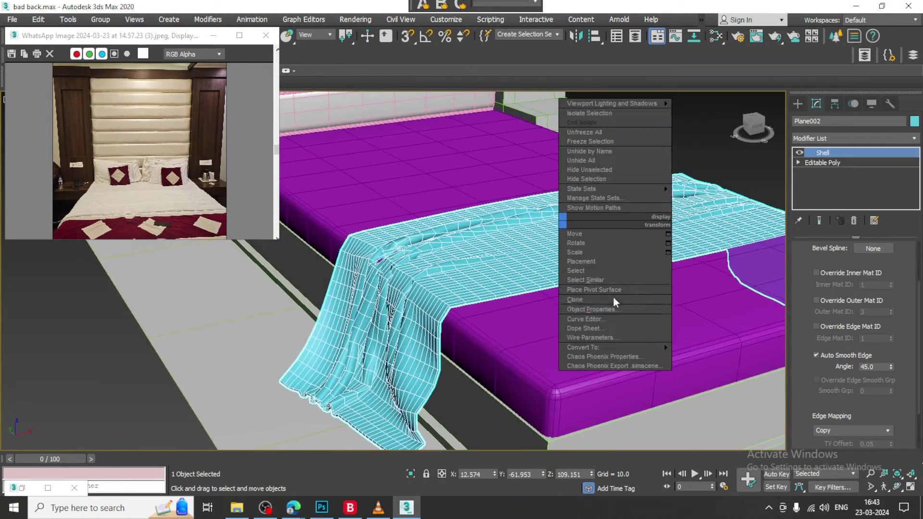
mouse_move(661, 347)
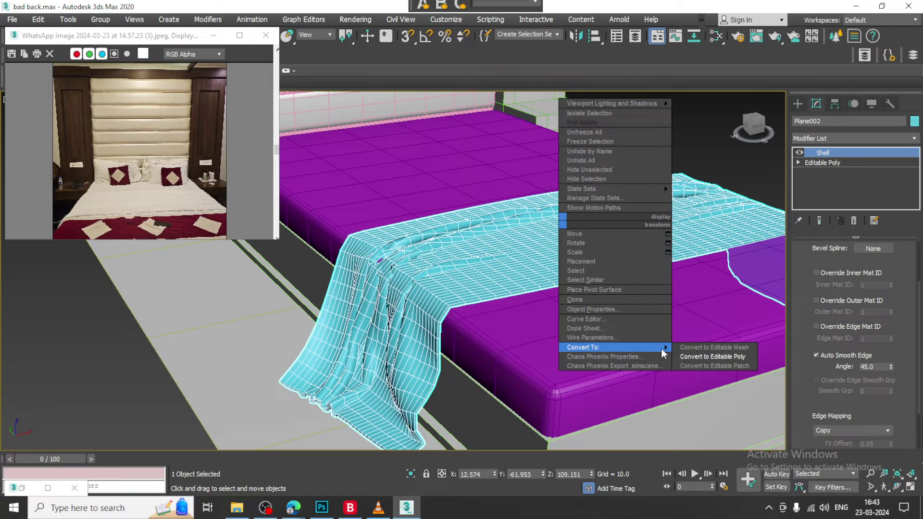
left_click(708, 356)
Examine the draped runner and the bed from several angles and compare them with the whole reference photo.
middle_click_drag(631, 273, 566, 291, "alt")
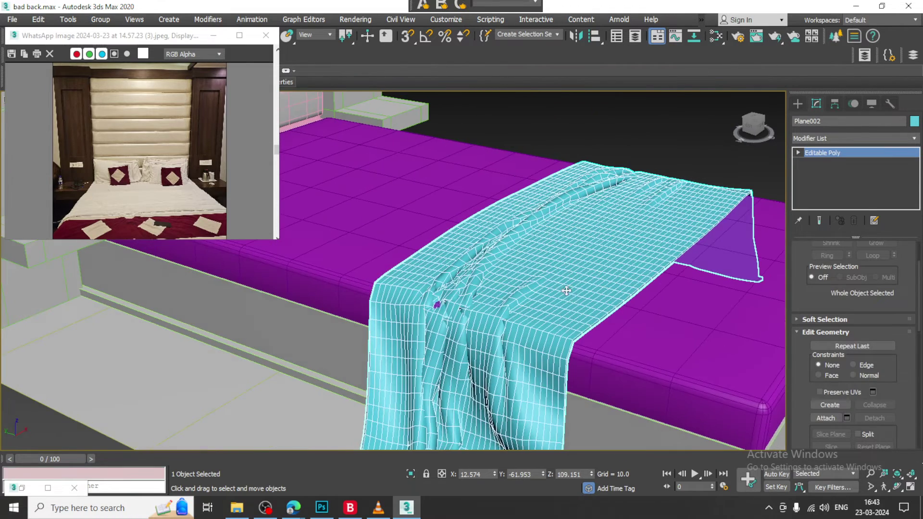
scroll(569, 269, "down", 3)
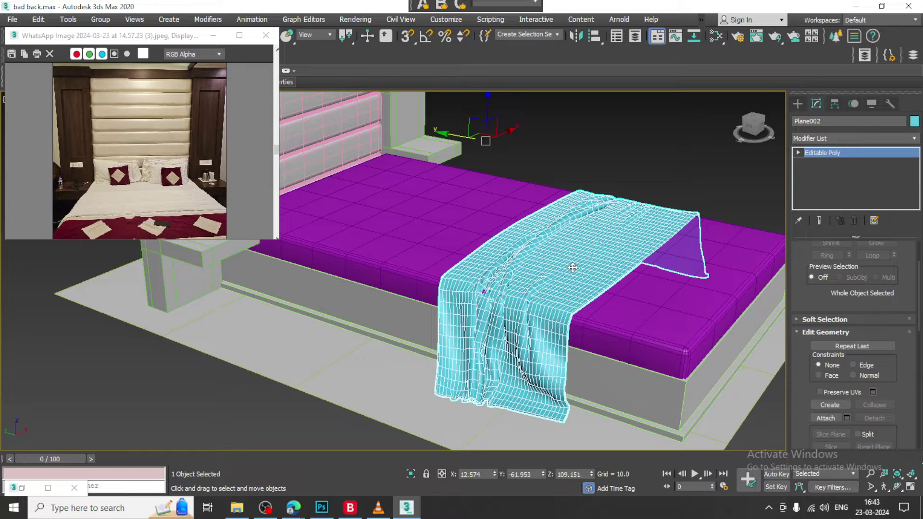
middle_click_drag(510, 273, 500, 274, "alt")
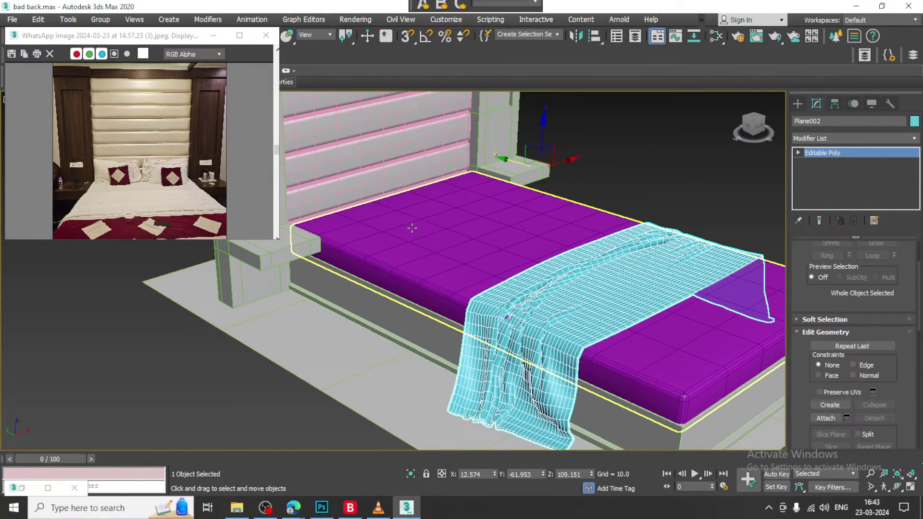
middle_click_drag(506, 205, 576, 211)
middle_click_drag(577, 210, 477, 191, "alt")
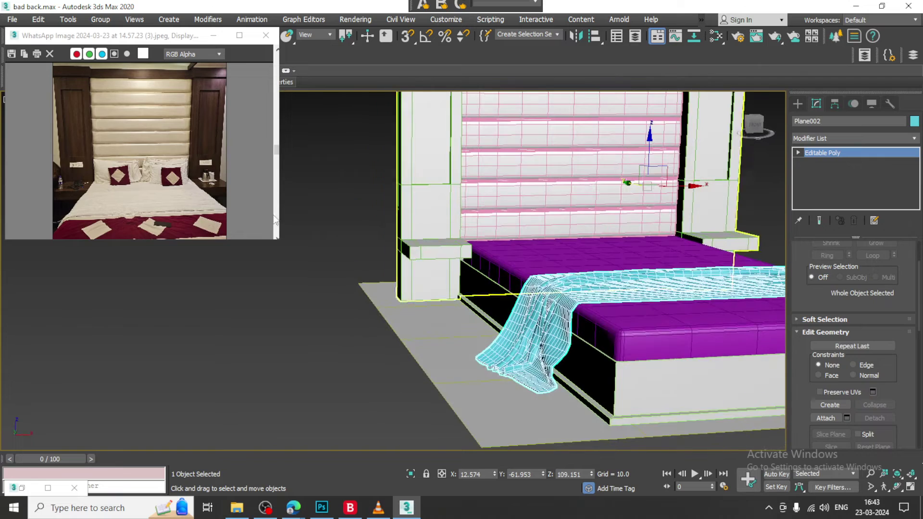
scroll(129, 200, "up", 1)
scroll(129, 200, "down", 2)
middle_click_drag(633, 224, 562, 236, "alt")
middle_click_drag(562, 236, 606, 245, "alt")
Create a thin box beyond the foot of the bed, about 62 long and 104 wide, and raise it to a height of about 38.
left_click(797, 103)
left_click(837, 169)
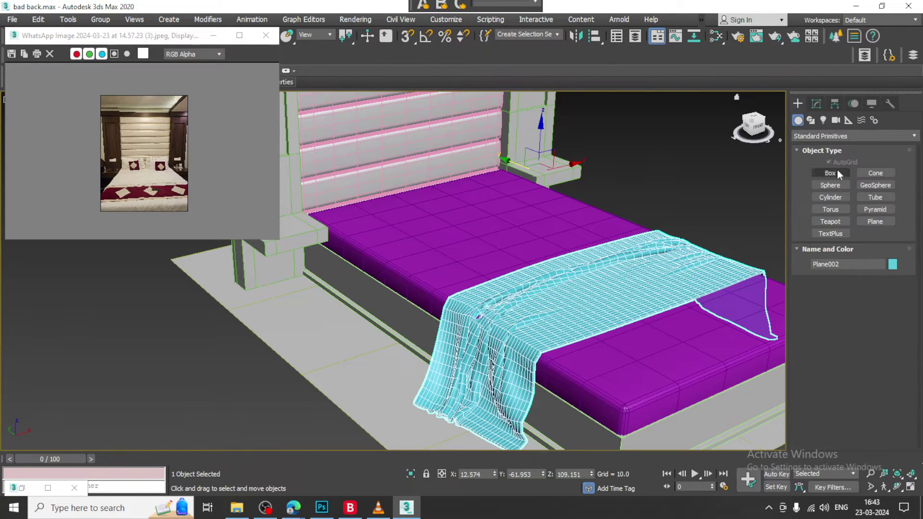
scroll(411, 298, "down", 3)
left_click_drag(476, 385, 615, 379)
left_click(554, 354)
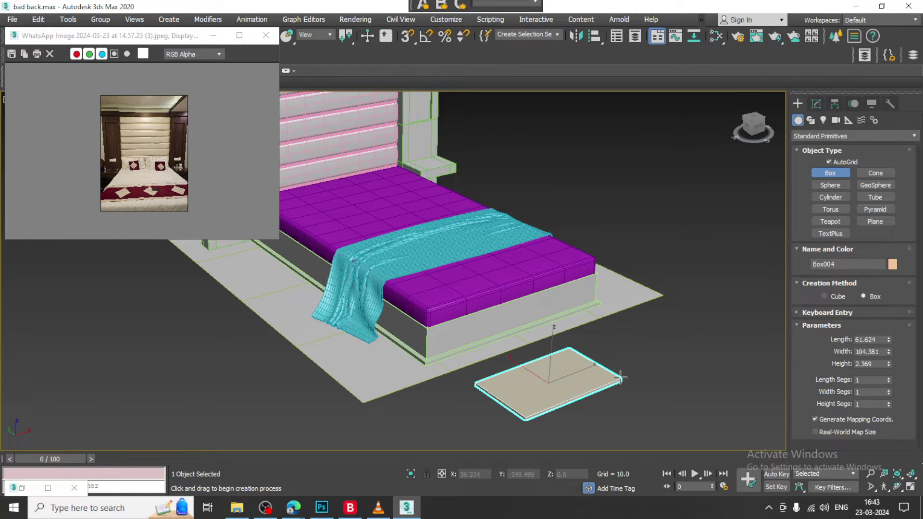
right_click(554, 355)
left_click_drag(554, 355, 556, 317)
Increase the thin box's segment counts to divide its faces into a fine grid.
scroll(559, 326, "up", 3)
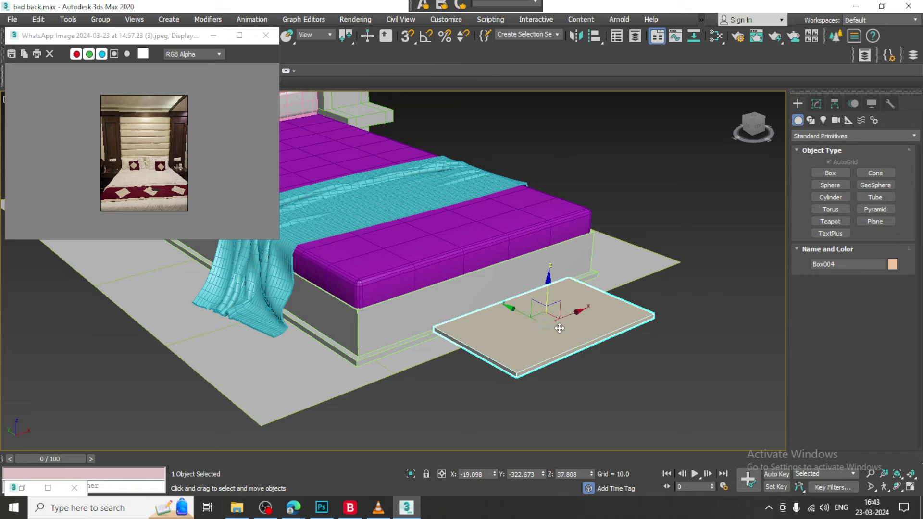
left_click(816, 103)
mouse_move(888, 302)
left_mouse_down()
mouse_move(888, 293)
mouse_move(888, 302)
left_mouse_up()
left_click(888, 324)
Add a Cloth modifier to the thin segmented box beyond the foot of the bed.
left_click(844, 137)
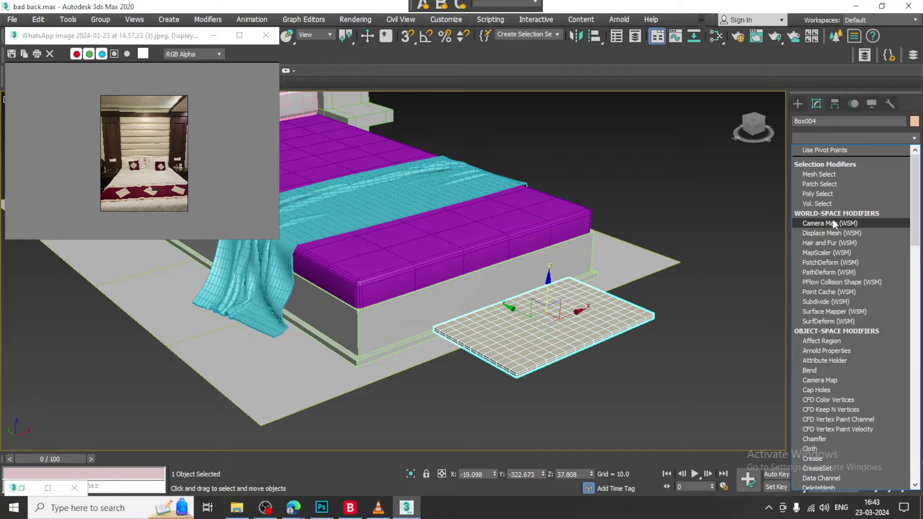
type("cl")
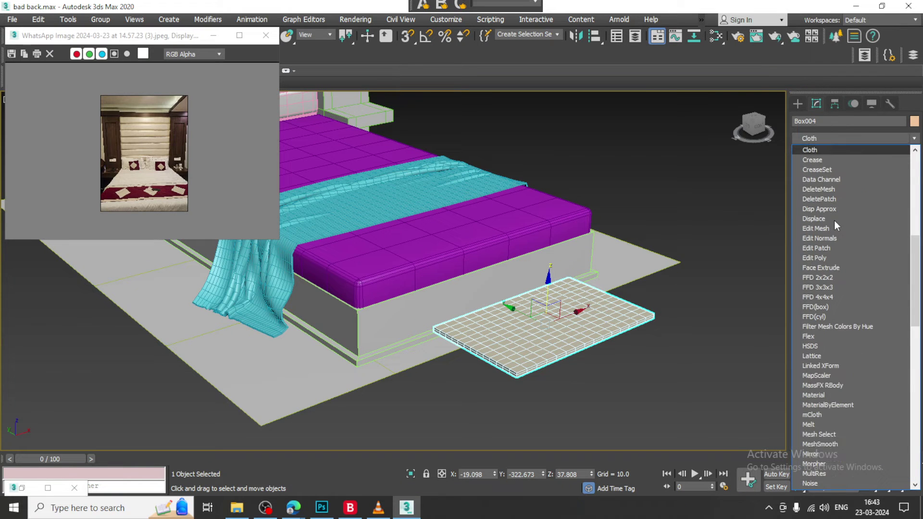
key("Return")
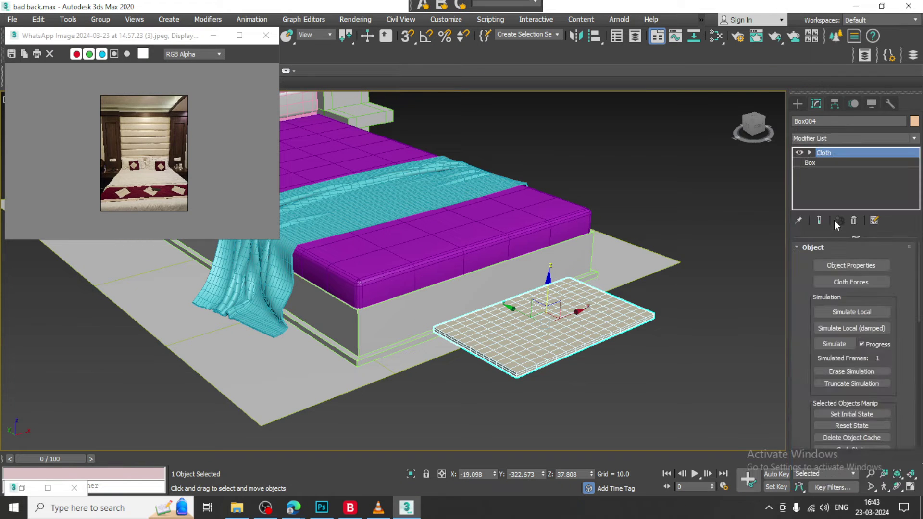
Define the box as cloth in its simulation properties with the Silk preset and a pressure of 3.
left_click(843, 264)
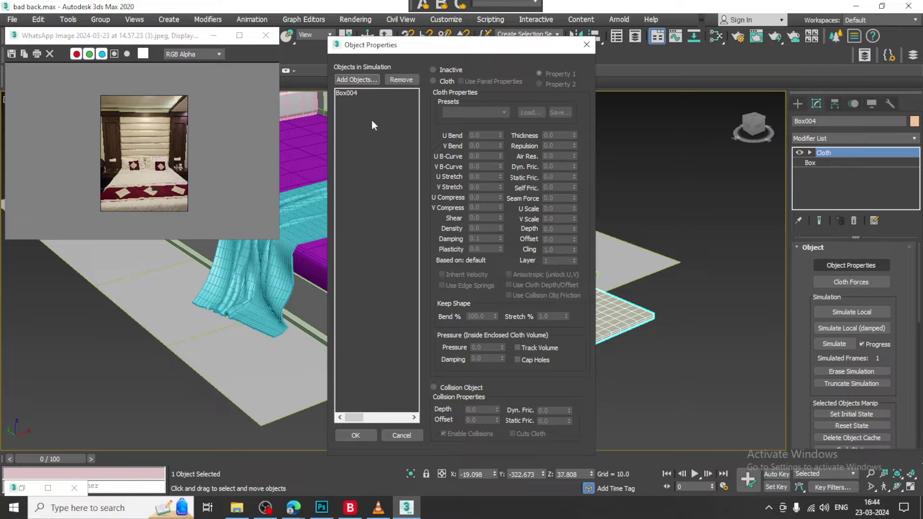
left_click(373, 93)
left_click(438, 81)
left_click(469, 113)
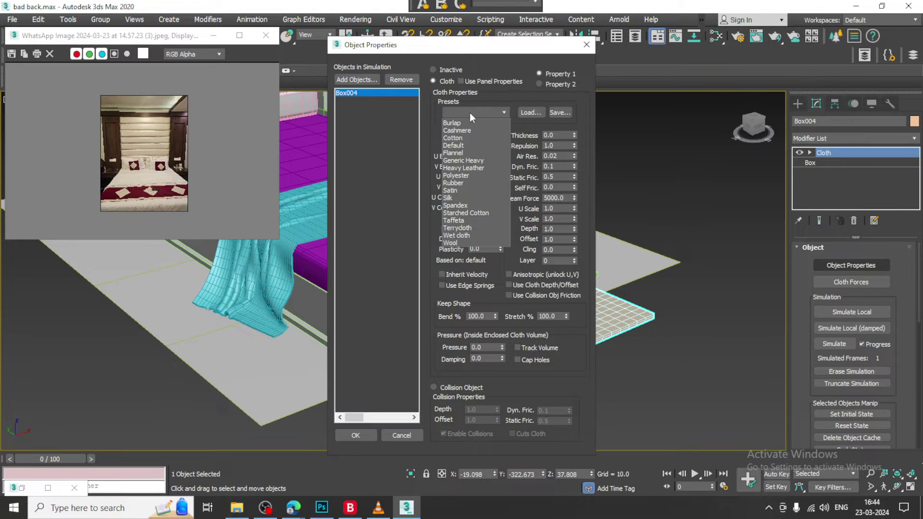
left_click(473, 198)
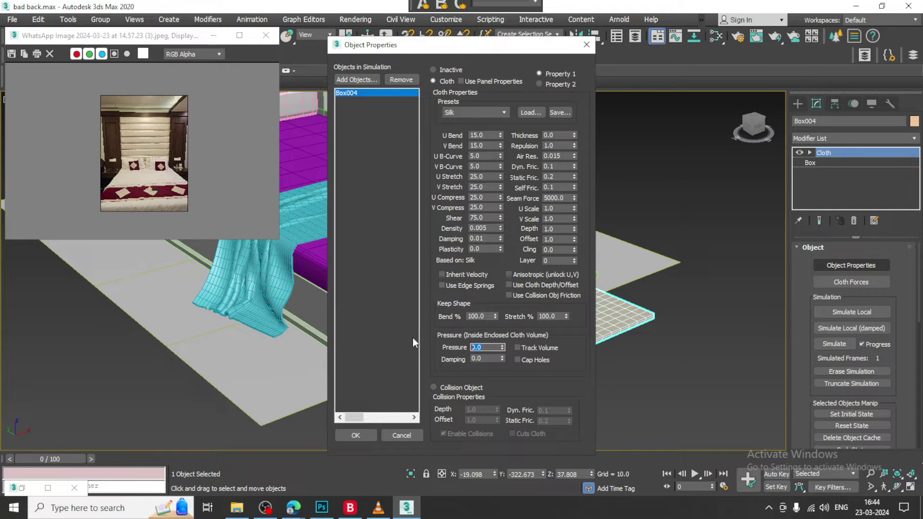
type("3")
left_click(367, 433)
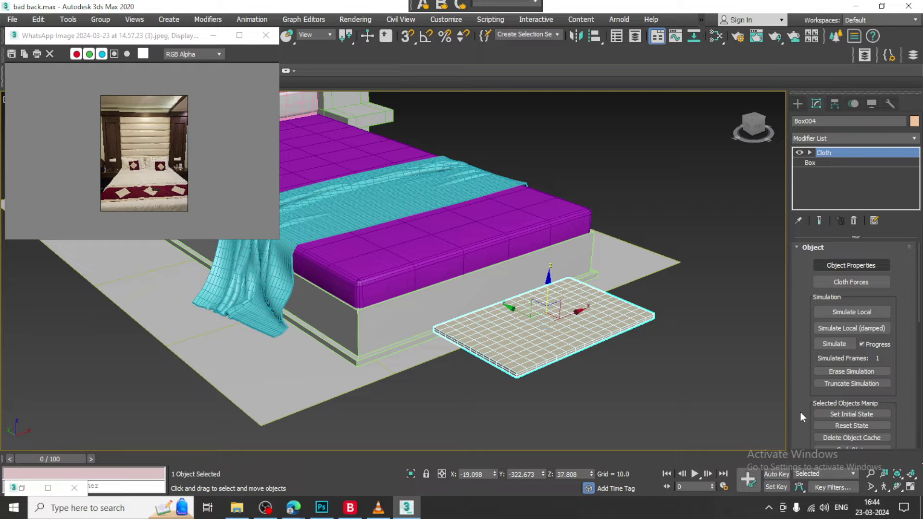
Set the cloth simulation's gravity to 0 and run a local simulation to inflate the box into a pillow.
left_click_drag(807, 413, 803, 153)
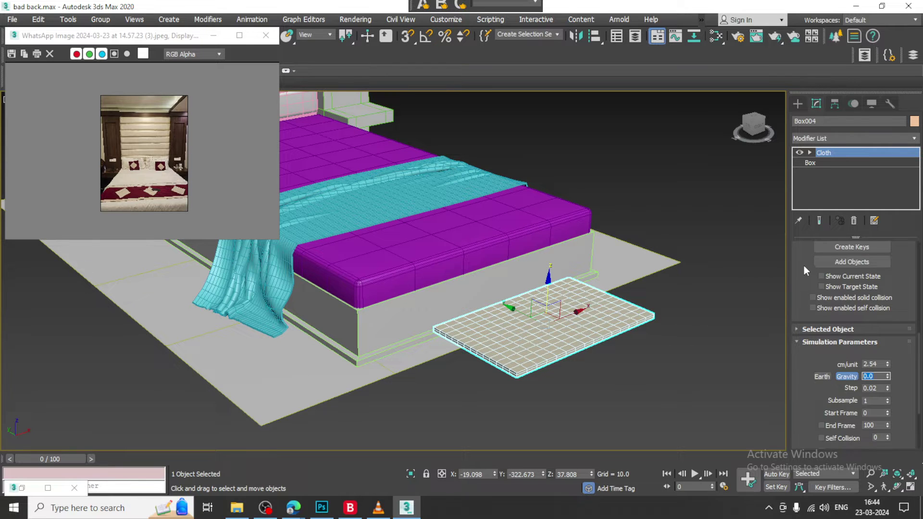
scroll(805, 278, "up", 5)
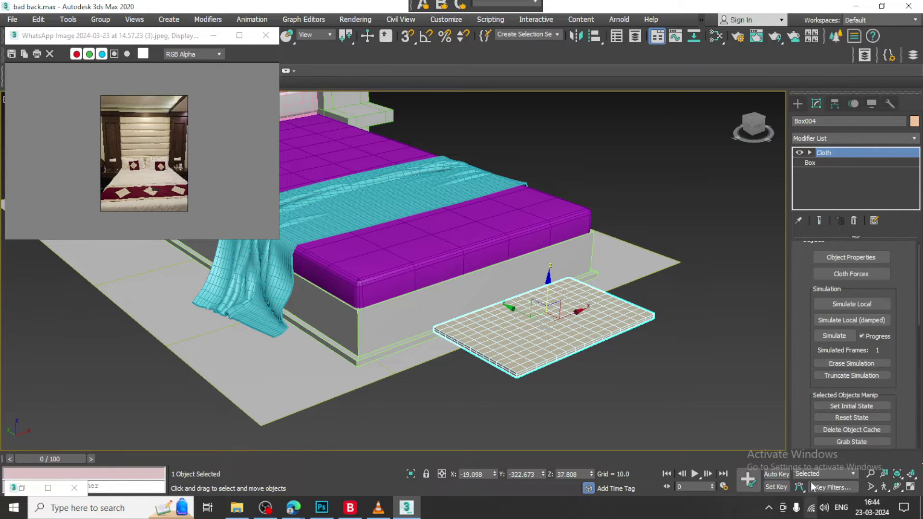
left_click(848, 312)
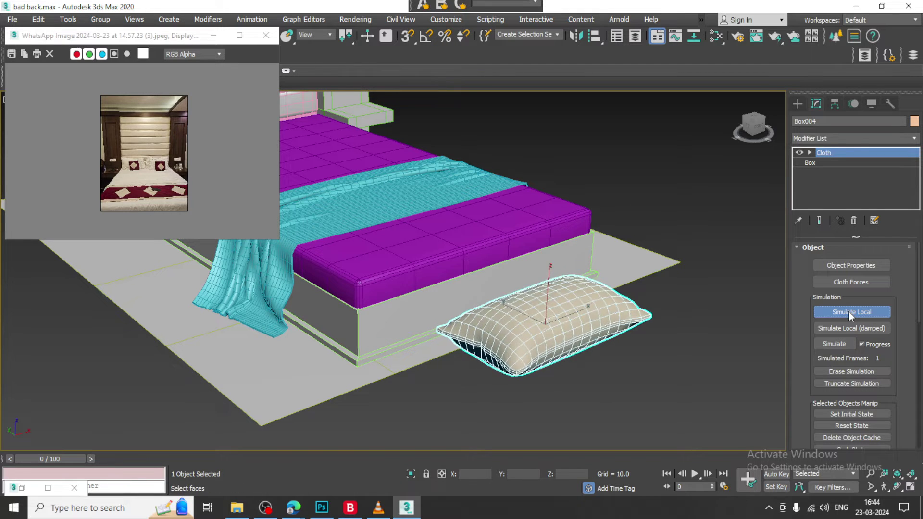
left_click(849, 311)
Smooth the inflated pillow with a TurboSmooth modifier and convert it to Editable Poly.
left_click(849, 139)
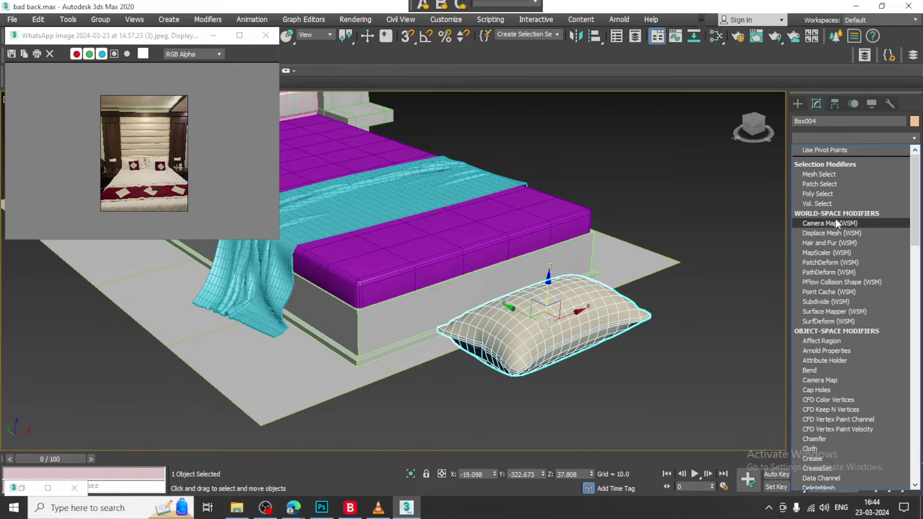
scroll(836, 219, "down", 10)
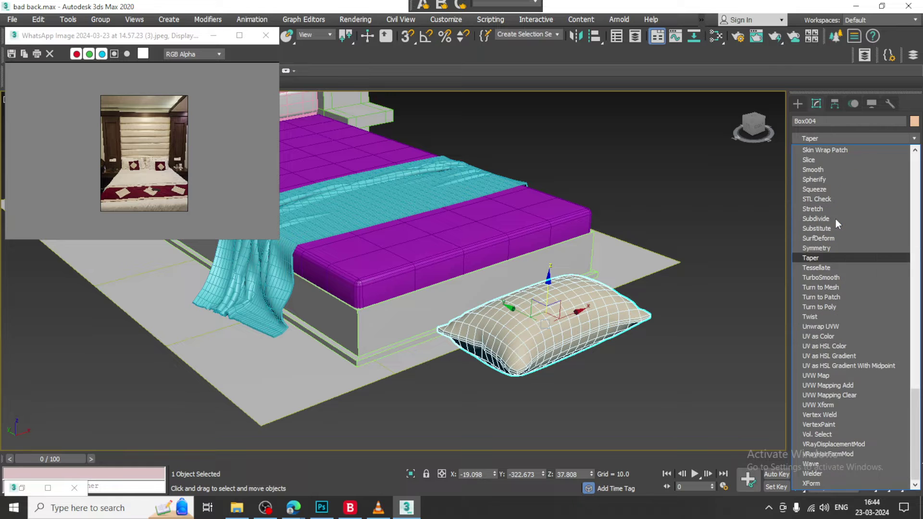
left_click(833, 278)
right_click(594, 310)
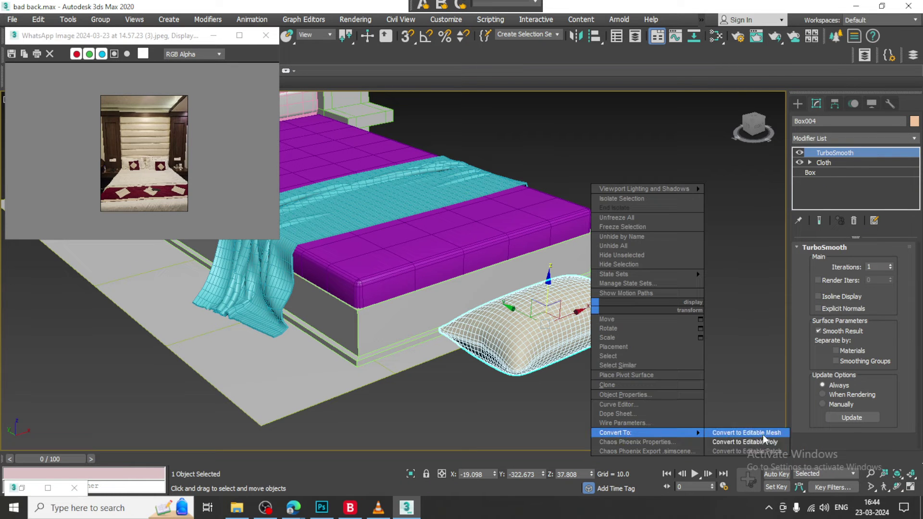
left_click(745, 439)
Stretch the pillow slightly along its shorter side and move it onto the mattress near the headboard.
middle_click_drag(585, 310, 585, 333, "alt")
key("r")
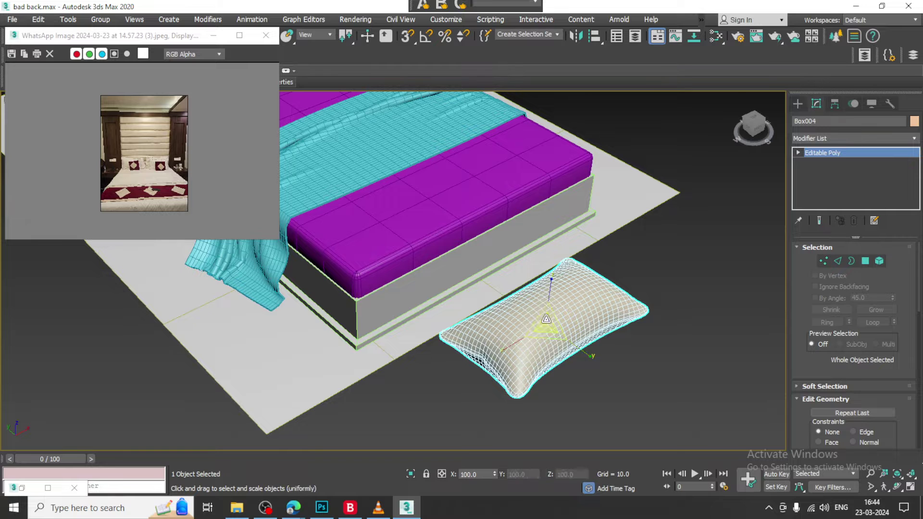
mouse_move(581, 351)
left_mouse_down()
mouse_move(597, 362)
mouse_move(591, 356)
left_mouse_up()
middle_click_drag(591, 357, 668, 305, "alt")
scroll(668, 306, "down", 4)
key("w")
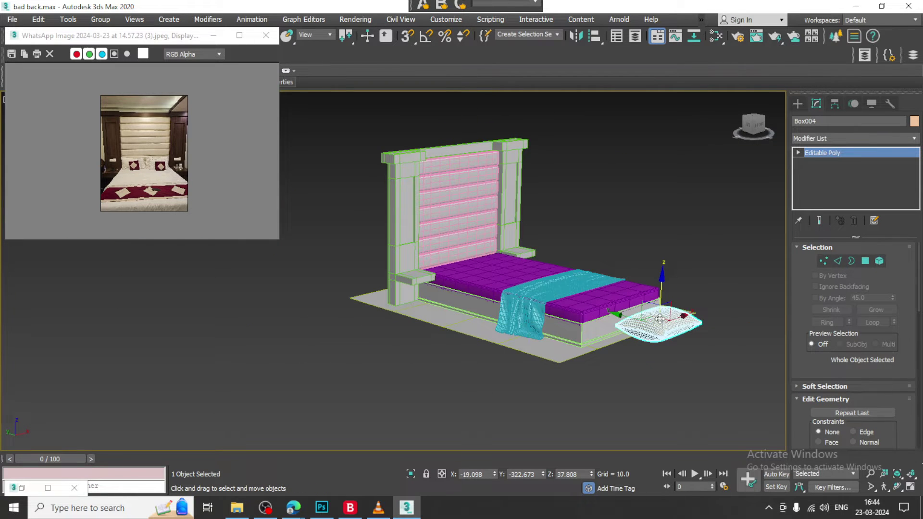
left_click_drag(659, 319, 476, 262)
scroll(476, 262, "up", 5)
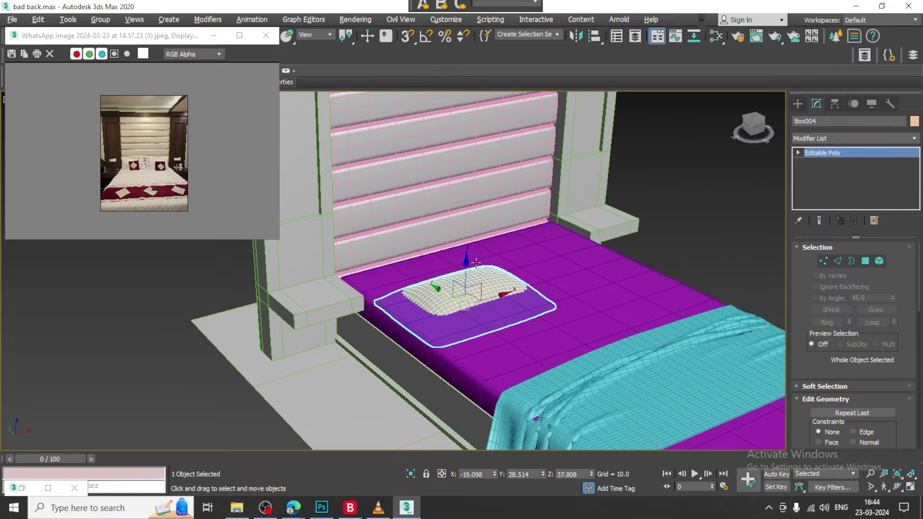
Scale the pillow down to about 71 percent and rotate it upright, facing the foot of the bed.
left_click_drag(459, 225, 483, 268)
scroll(467, 224, "up", 3)
key("r")
key("e")
left_click_drag(485, 223, 515, 290)
Move the upright pillow back to the headboard at Y about 86 and raise it to Z about 71.
key("w")
middle_click_drag(515, 290, 473, 242, "alt")
left_click_drag(504, 242, 639, 243)
middle_click_drag(639, 242, 659, 216, "alt")
left_click_drag(632, 197, 677, 253)
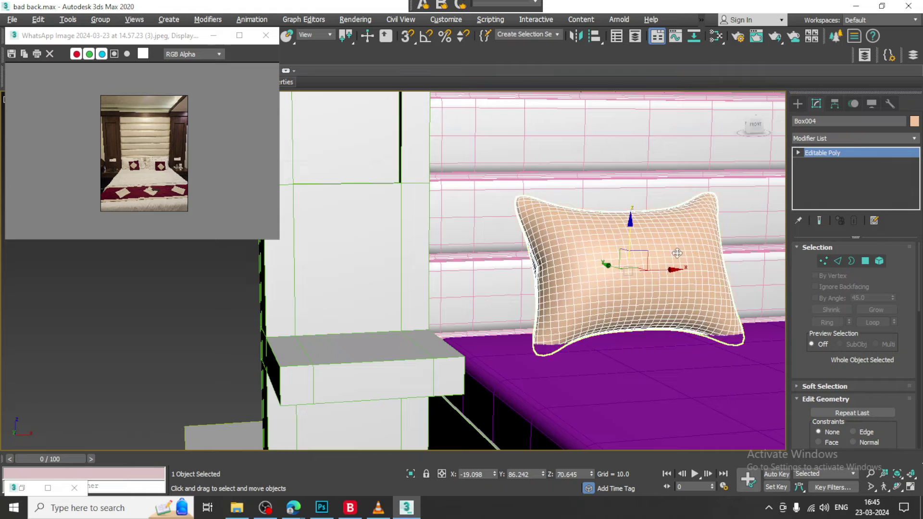
Shift the pillow sideways towards the left nightstand and raise it to a height of about 73.5.
middle_click_drag(677, 253, 625, 257, "alt")
scroll(593, 260, "down", 3)
key("r")
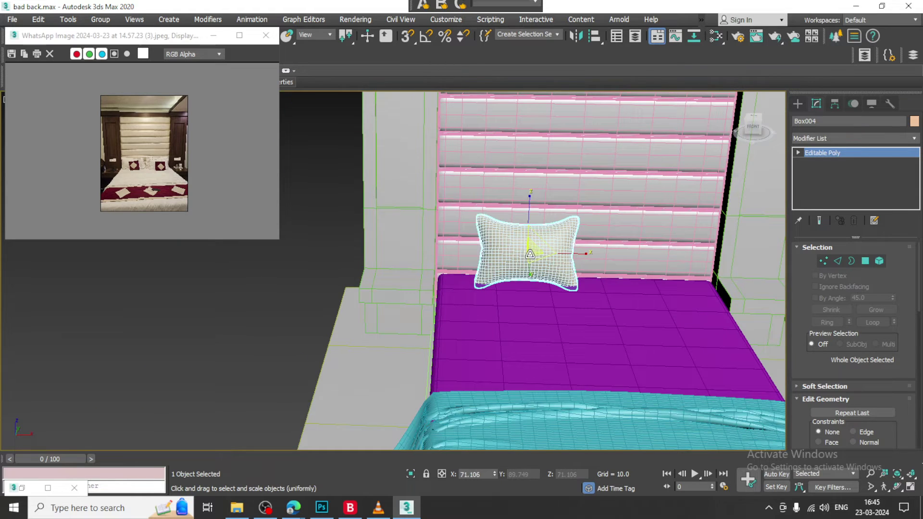
scroll(538, 247, "up", 4)
key("w")
left_click_drag(557, 260, 518, 260)
middle_click_drag(471, 251, 496, 250, "alt")
left_click_drag(485, 226, 485, 220)
Copy the pillow to the other side of the headboard, at X about 69.
middle_click_drag(485, 220, 533, 254, "alt")
left_click_drag(534, 254, 757, 257, "shift")
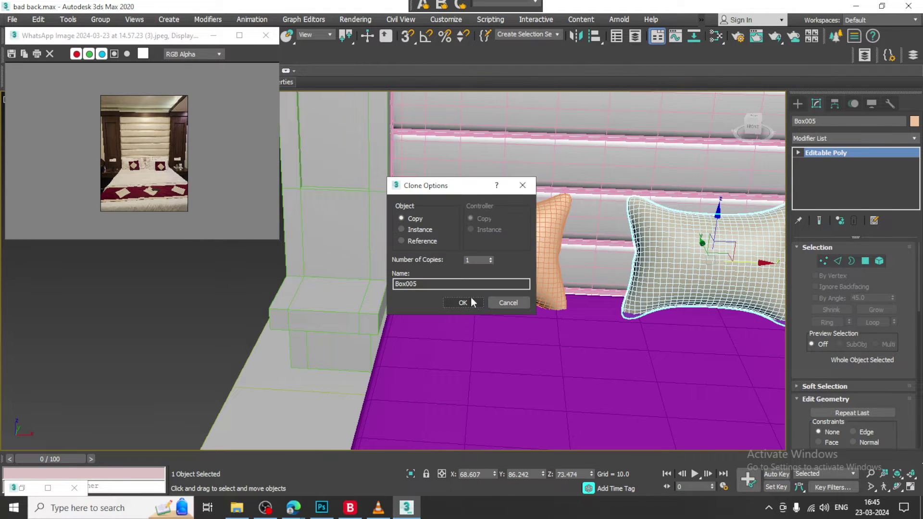
left_click(471, 302)
scroll(571, 309, "down", 3)
mouse_move(570, 309)
middle_mouse_down()
mouse_move(532, 309)
mouse_move(552, 312)
middle_mouse_up()
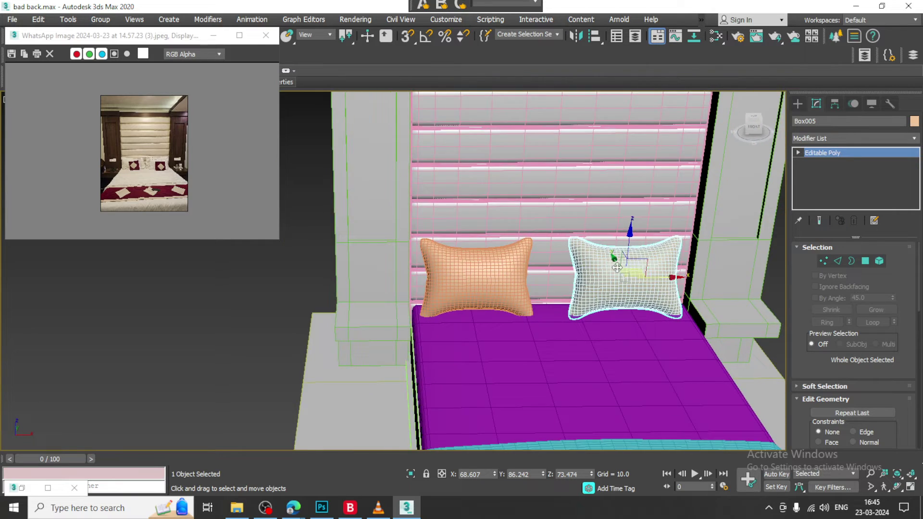
Copy the right pillow forward to Y about 67, tilt the copy back and lower it to Z about 69.
middle_click_drag(617, 268, 614, 277, "alt")
mouse_move(593, 272)
left_mouse_down("shift")
mouse_move(630, 303)
mouse_move(619, 302)
left_mouse_up("shift")
left_click(466, 303)
key("e")
left_click_drag(681, 277, 677, 235)
key("w")
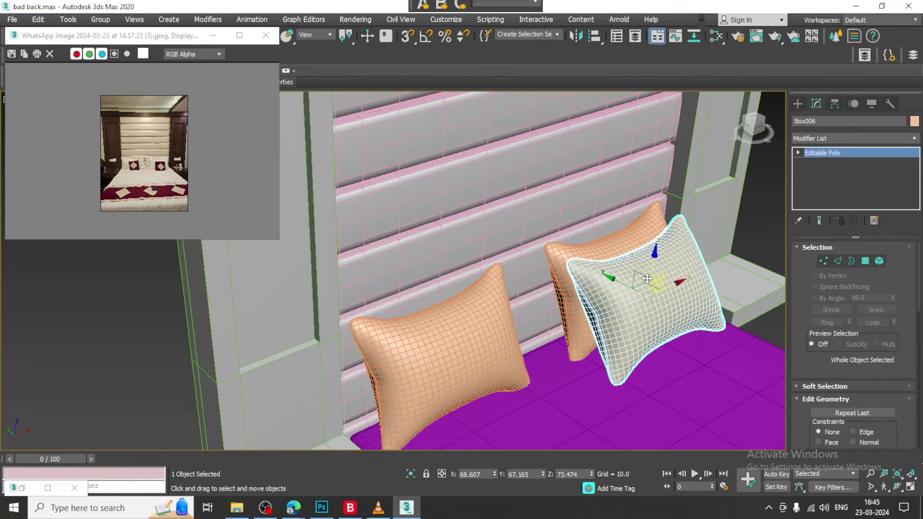
middle_click_drag(658, 259, 685, 255, "alt")
left_click_drag(649, 262, 650, 270)
Copy the tilted front pillow across to the left pillow, at X about -35.5.
middle_click_drag(650, 270, 701, 311, "alt")
left_click_drag(697, 316, 495, 276, "shift")
left_click(465, 303)
middle_click_drag(488, 317, 543, 308, "alt")
scroll(587, 296, "down", 4)
middle_click_drag(543, 307, 522, 280)
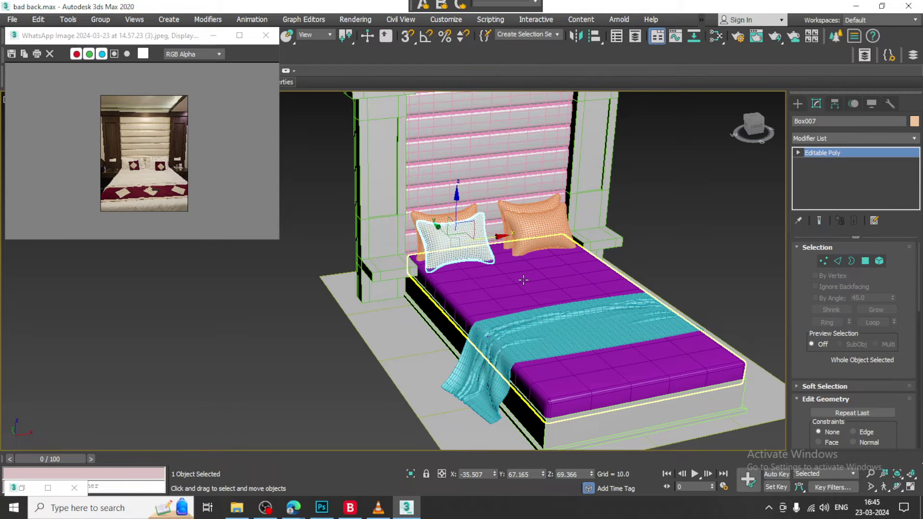
Assign the light grey Standard material, Material #25, to all objects in the scene.
key("ctrl+a")
key("m")
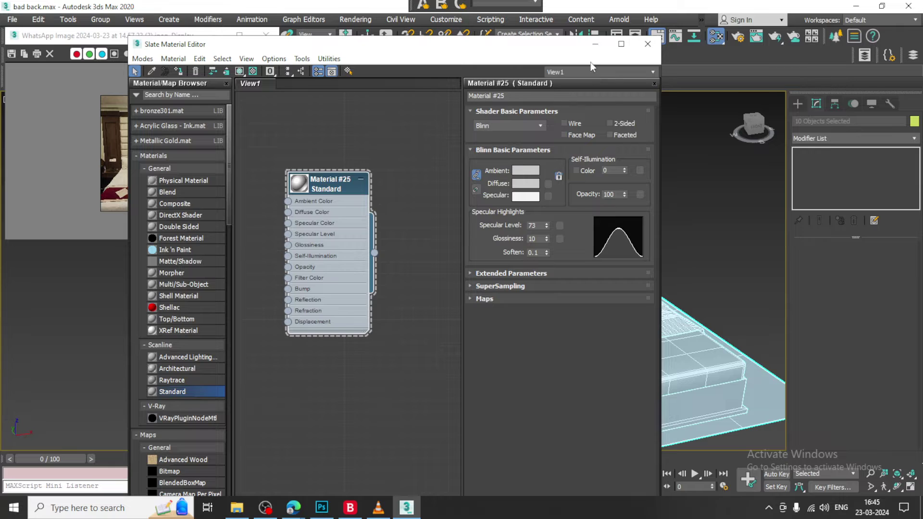
left_click(594, 44)
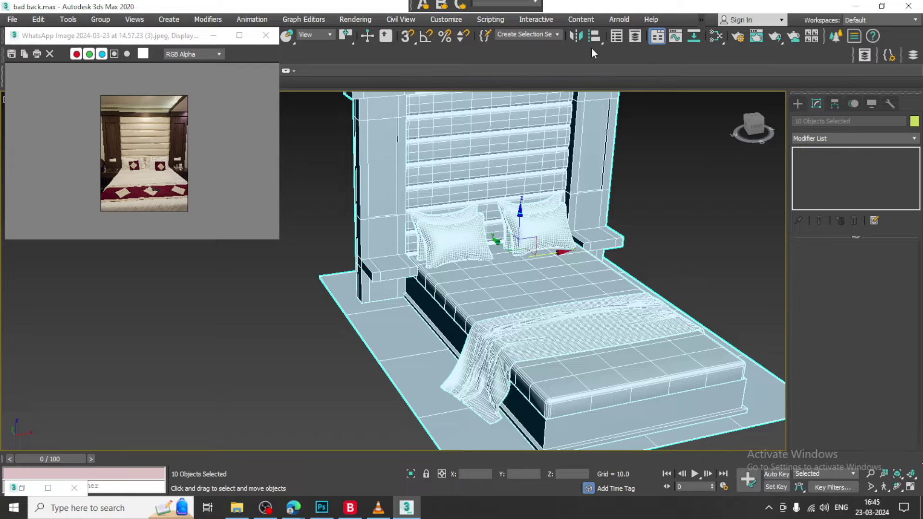
left_click(675, 222)
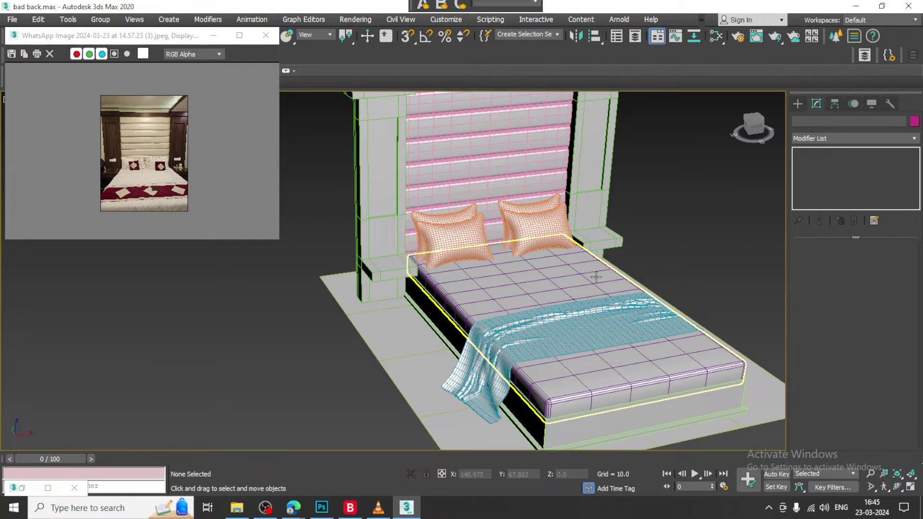
Compare the pillows with the reference photo and shift the left front pillow sideways to X about -20.
scroll(604, 292, "up", 5)
scroll(604, 291, "down", 5)
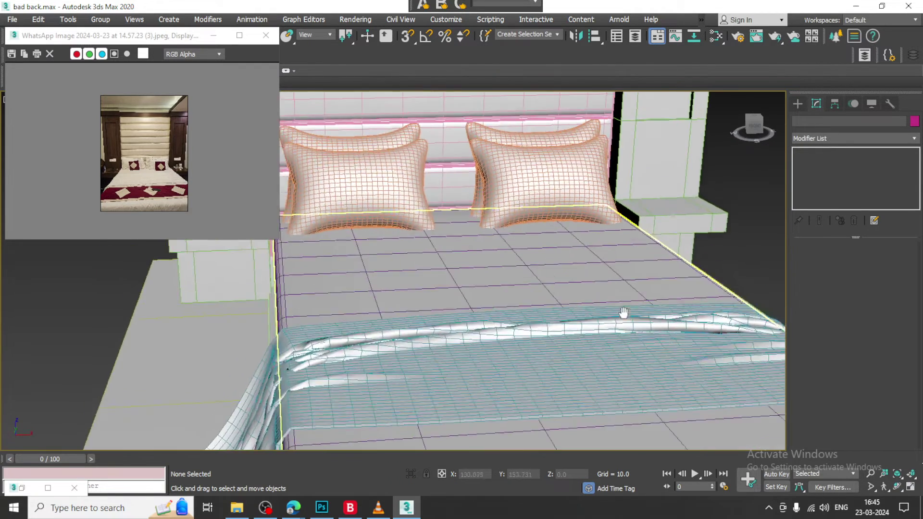
scroll(137, 169, "up", 2)
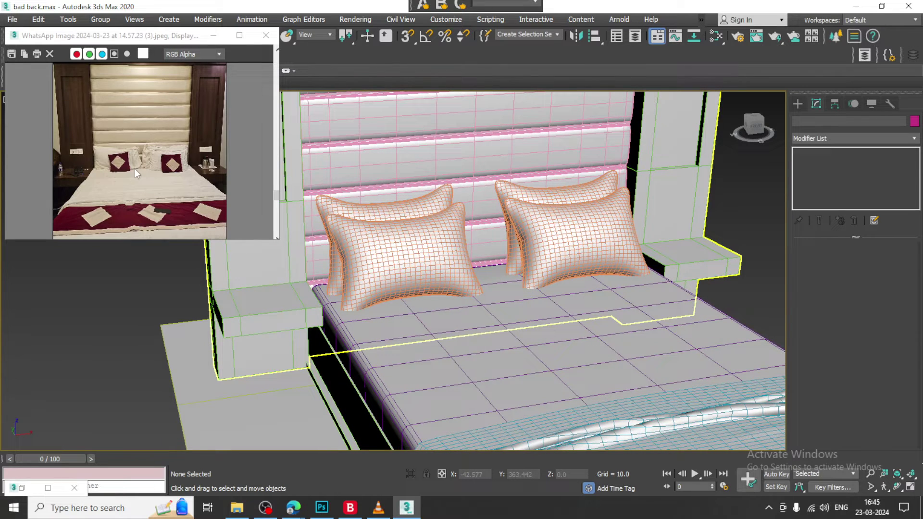
scroll(83, 157, "up", 1)
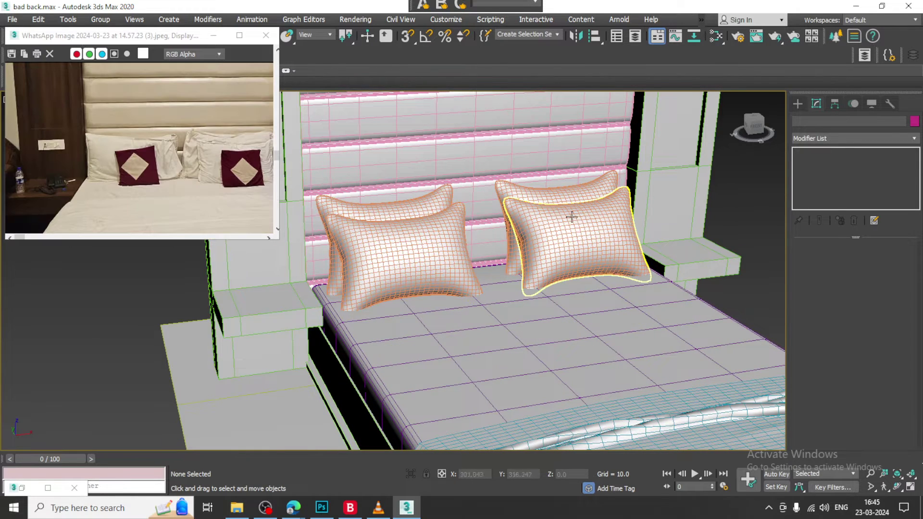
middle_click_drag(435, 236, 453, 256, "alt")
left_click(452, 256)
left_click_drag(436, 250, 468, 252)
middle_click_drag(469, 252, 517, 248, "alt")
middle_click_drag(457, 272, 450, 259, "alt")
key("c")
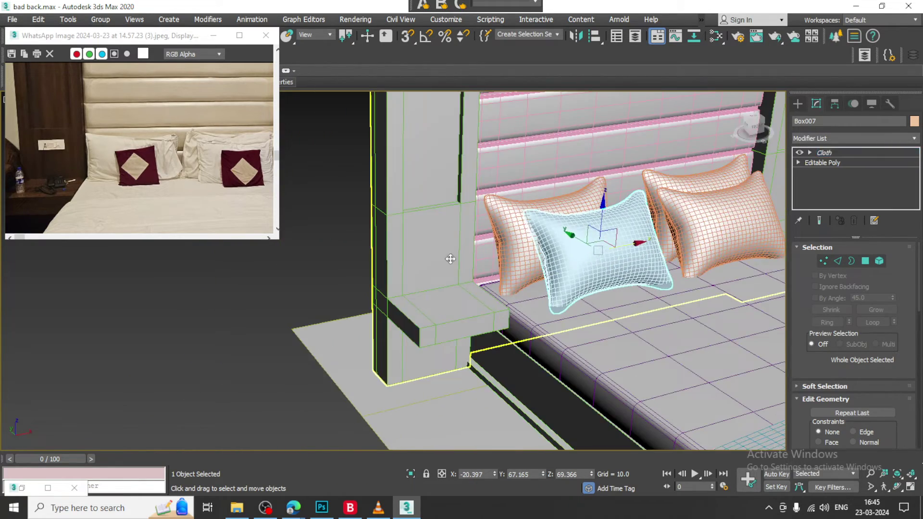
Create a flat box about 7.1 long, 22 wide and 0.8 high on the side panel above the left nightstand.
scroll(451, 258, "up", 4)
left_click(450, 258)
left_click(800, 105)
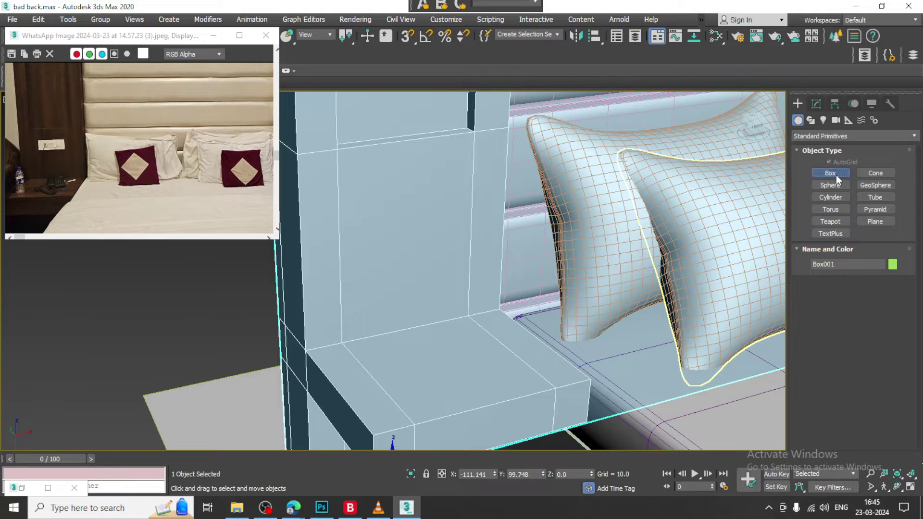
left_click(836, 175)
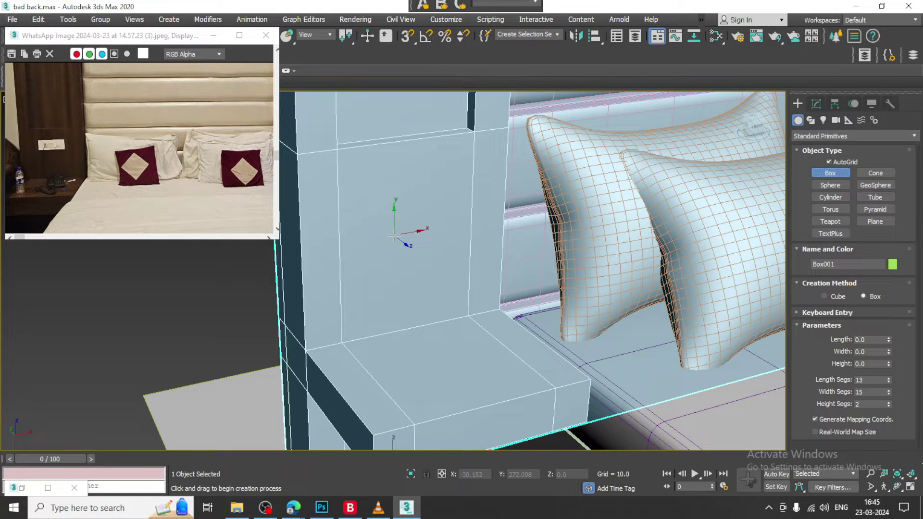
left_click_drag(369, 210, 456, 227)
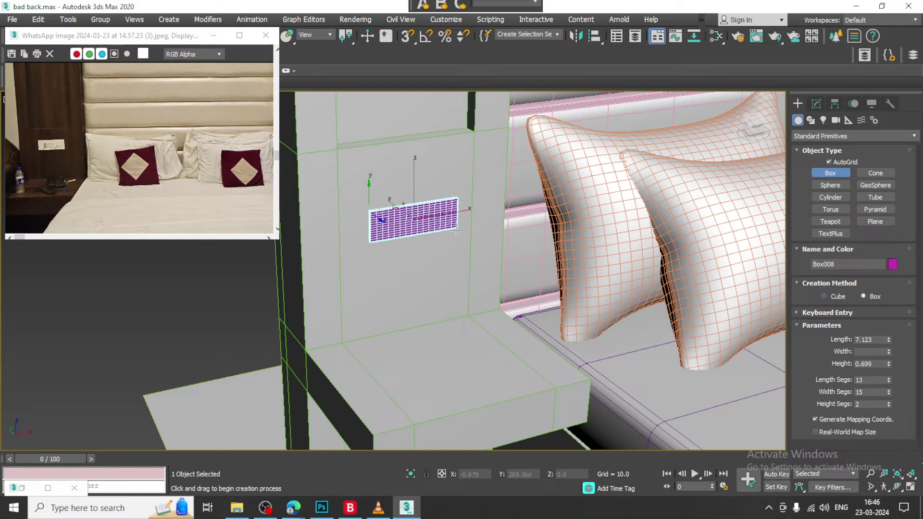
left_click(452, 219)
Set the new flat box's length, width and height segments to 1 each.
middle_click_drag(452, 219, 503, 220, "alt")
scroll(444, 215, "up", 5)
right_click(444, 214)
left_click(816, 104)
double_click(869, 301)
type("1")
key("Tab")
type("1")
key("Tab")
type("1")
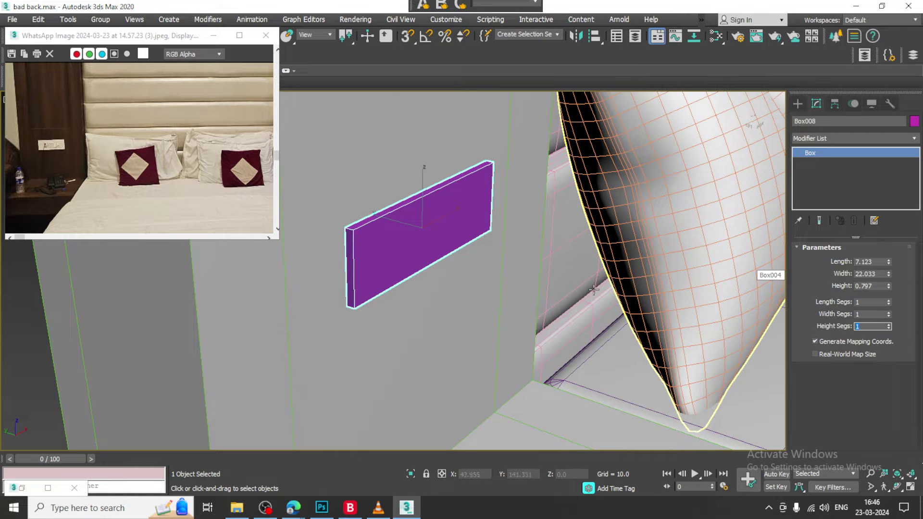
Push the flat box about 0.2 back into the side panel to reduce its projection.
scroll(413, 207, "up", 3)
key("r")
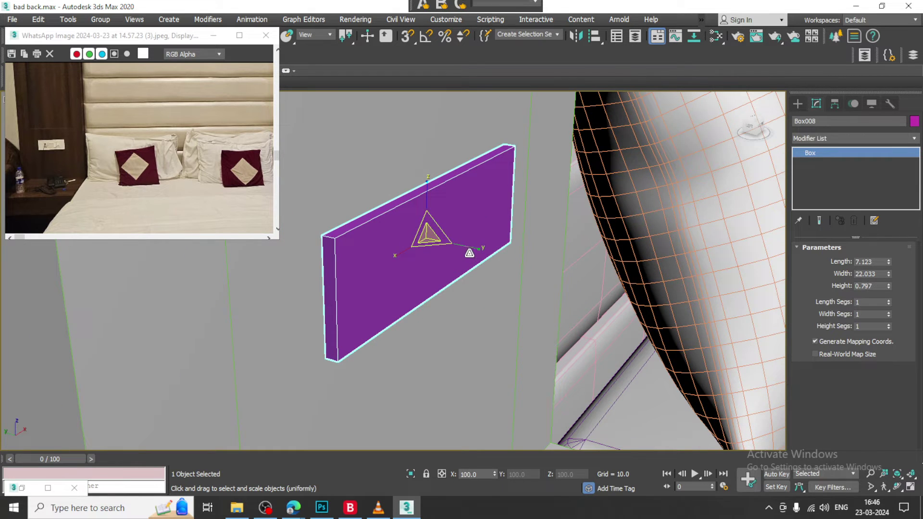
key("w")
left_click_drag(404, 233, 402, 232)
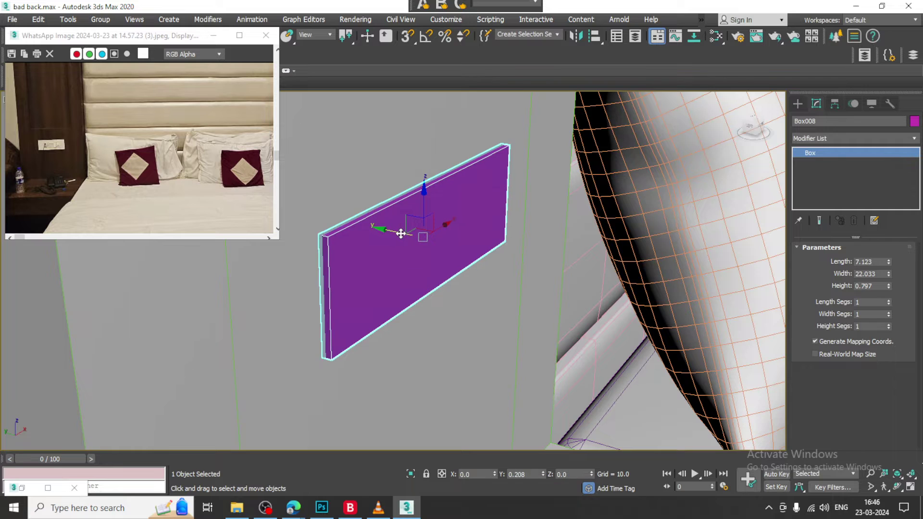
Convert the flat box to an Editable Poly and select its large front face, undoing the trial scale of that face.
right_click(395, 230)
mouse_move(465, 356)
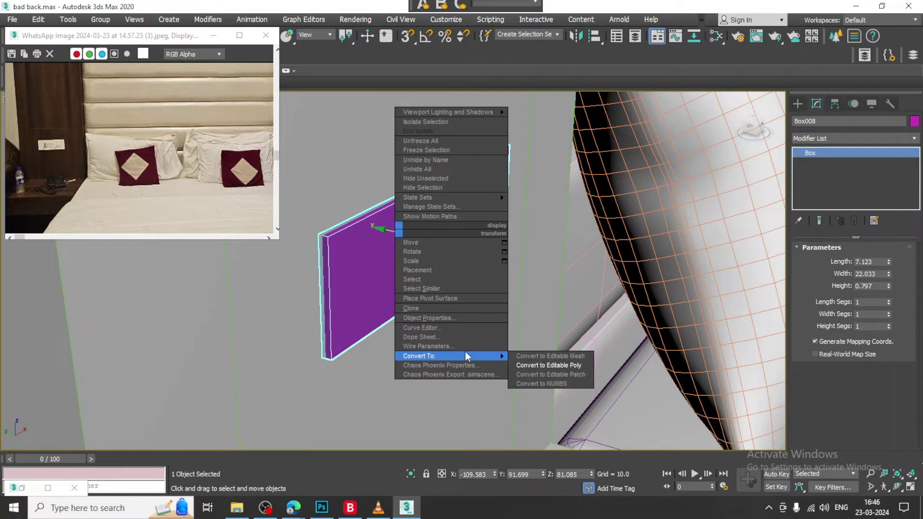
left_click(553, 365)
key("r")
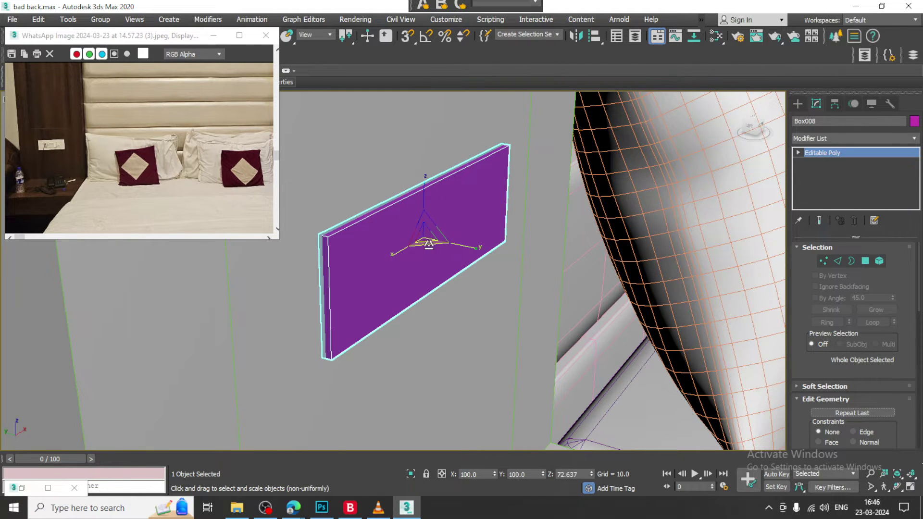
key("4")
left_click(430, 244)
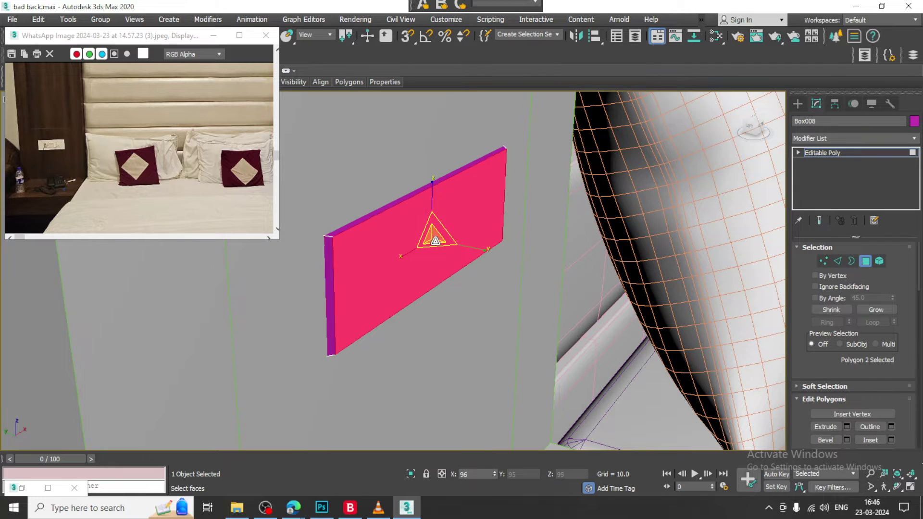
key("ctrl+z")
Inset the plate's front face by a narrow margin and pull it slightly forward to bevel the rim.
left_click_drag(811, 360, 816, 304)
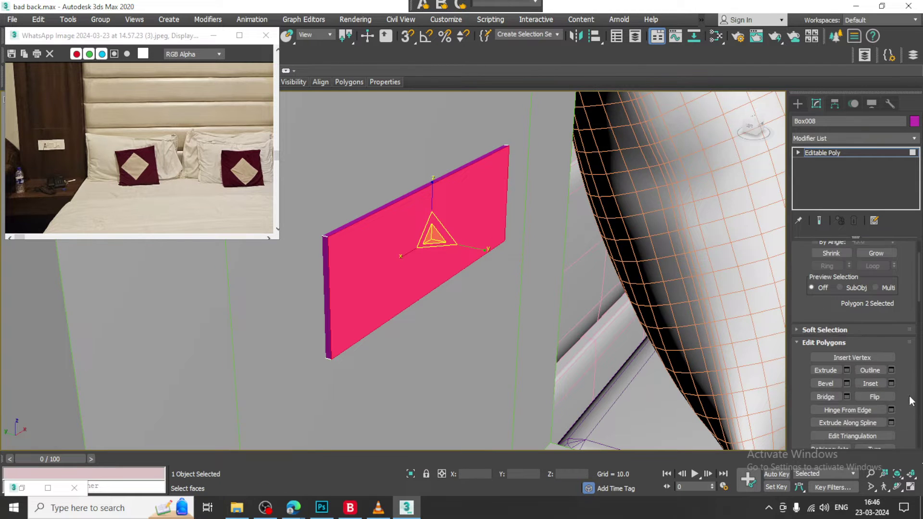
left_click(891, 383)
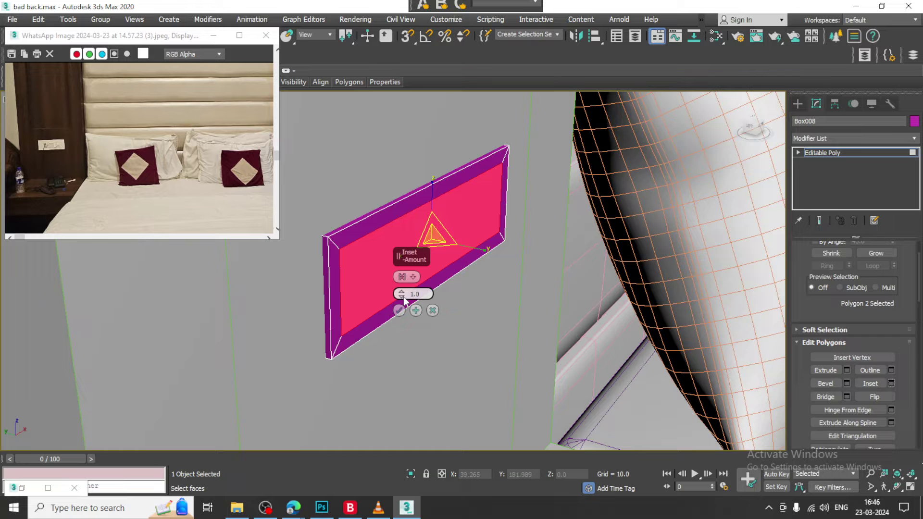
left_click_drag(405, 305, 402, 297)
left_click(399, 310)
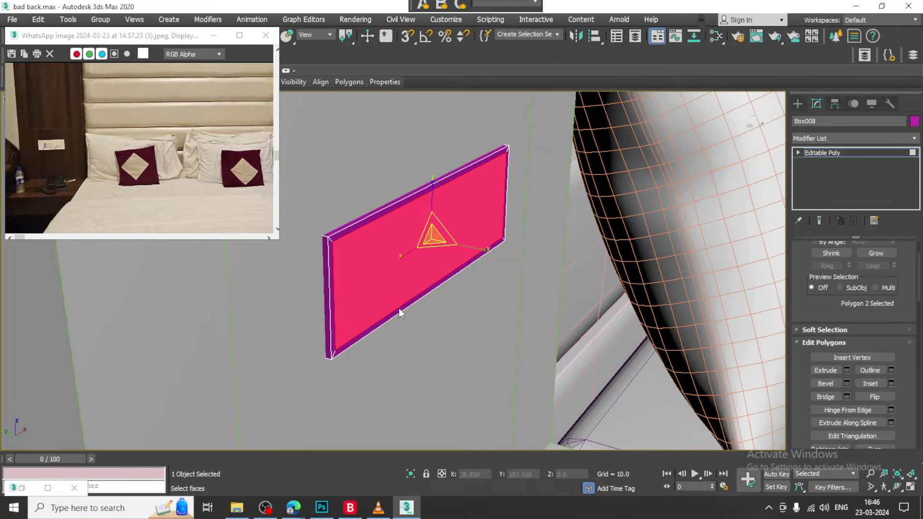
key("w")
left_click_drag(397, 233, 401, 233)
middle_click_drag(396, 254, 456, 272, "alt")
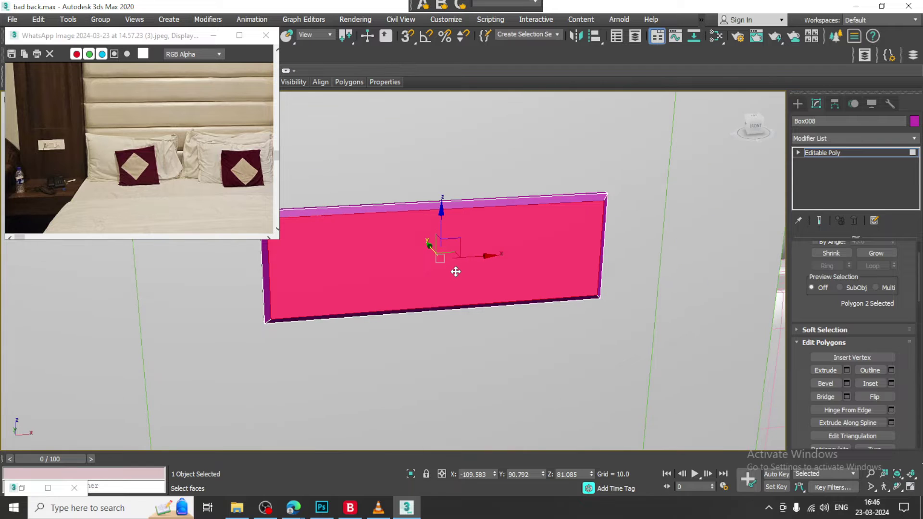
Connect the plate's six long horizontal edges with 7 segments to divide it into vertical strips.
key("2")
key("ctrl+a")
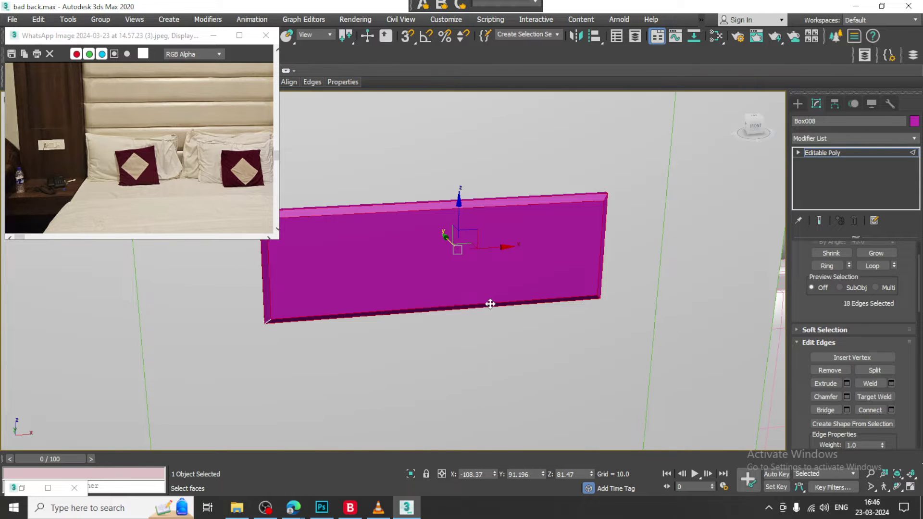
left_click_drag(154, 40, 150, 77)
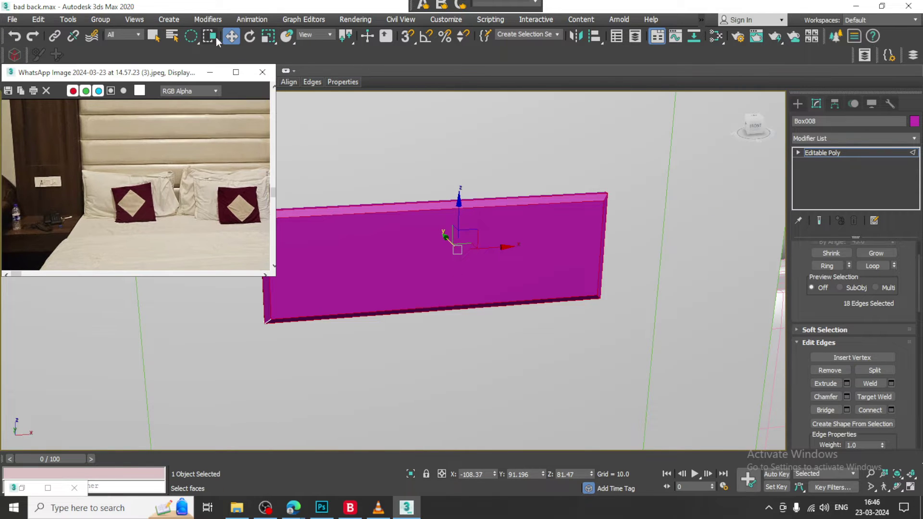
left_click(189, 37)
left_click_drag(438, 171, 458, 349)
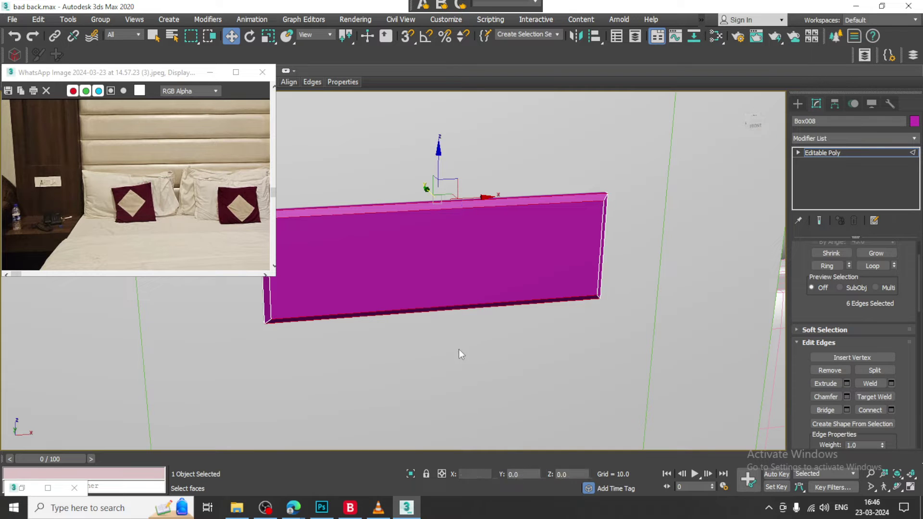
left_click(891, 410)
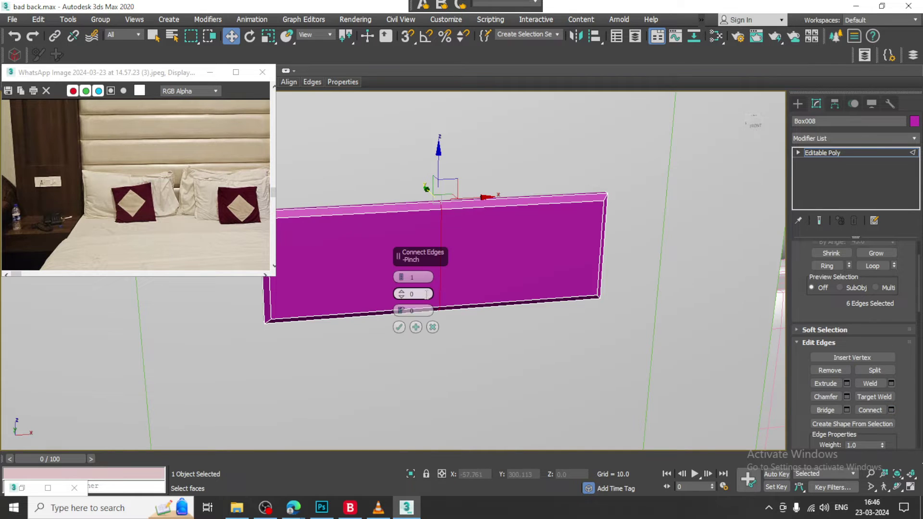
left_click(402, 275)
left_click(402, 275)
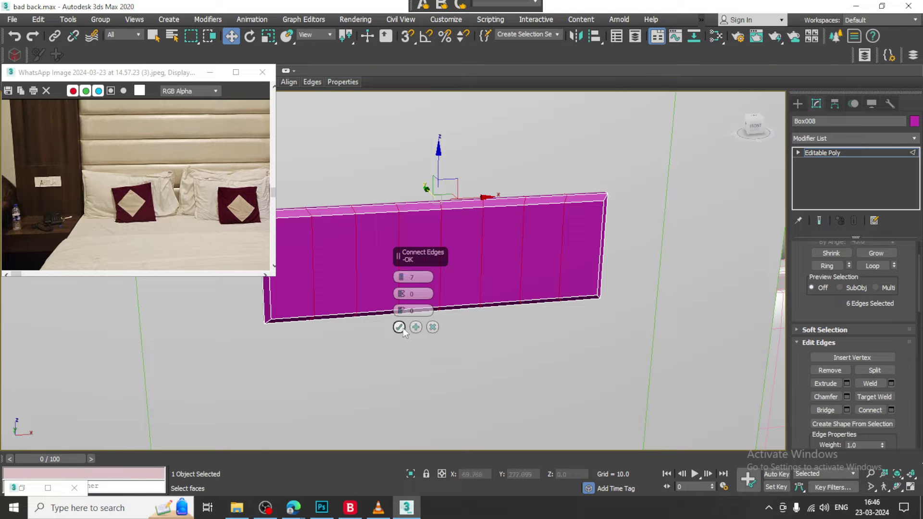
left_click(398, 327)
Connect the plate's vertical edges with 2 segments and a pinch of 50, separating narrow upper and lower bands.
middle_click_drag(474, 299, 598, 264)
left_click_drag(726, 281, 726, 283)
left_click(892, 409)
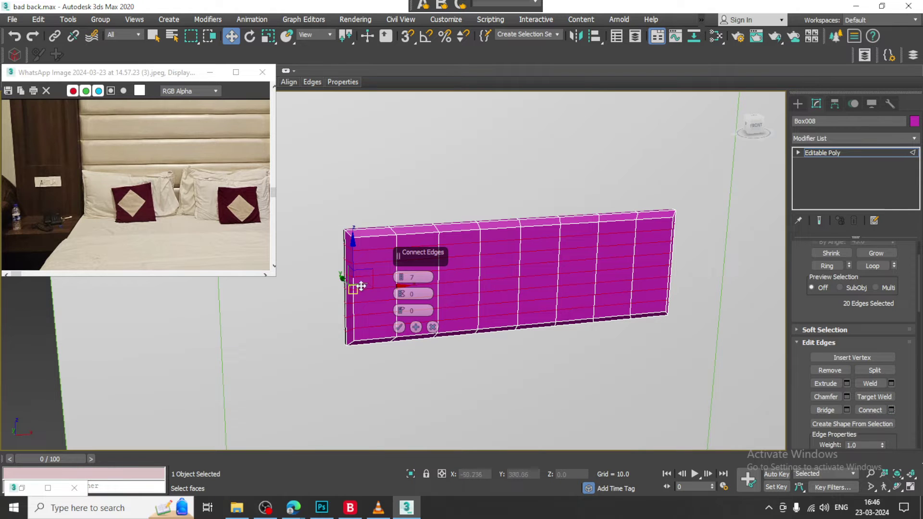
left_click_drag(405, 311, 407, 308)
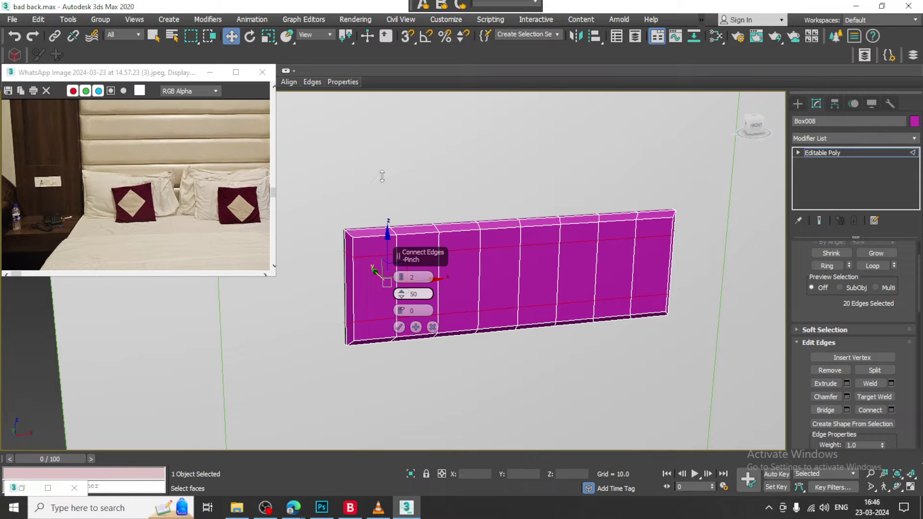
left_click(399, 327)
middle_click_drag(399, 326, 558, 321, "alt")
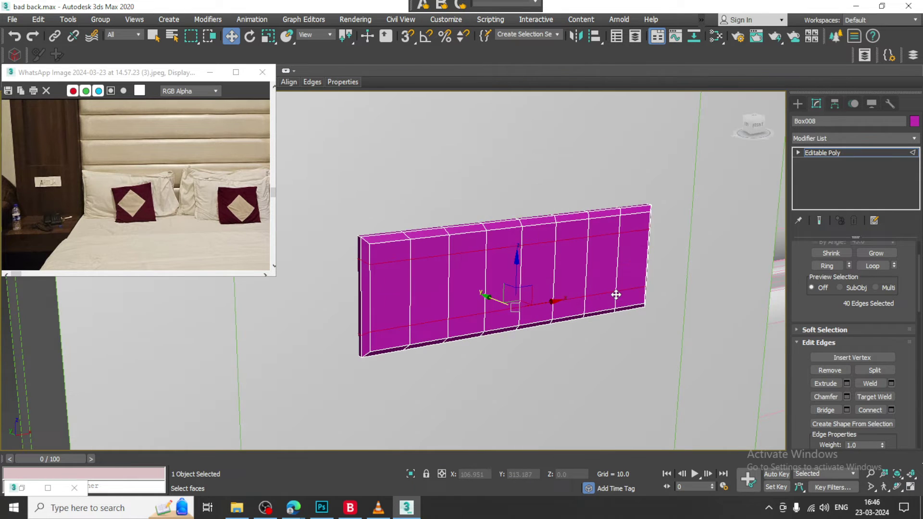
Inset four adjacent middle-row faces on the bed side of the plate by polygon, leaving narrow gaps between them.
key("4")
left_click(601, 278)
scroll(591, 283, "up", 2)
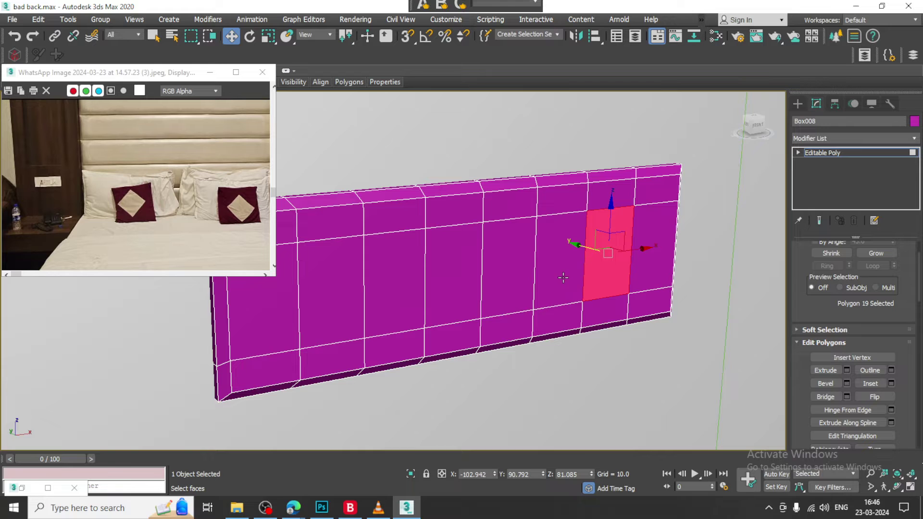
left_click(558, 269, "ctrl")
left_click(508, 281, "ctrl")
left_click(461, 282, "ctrl")
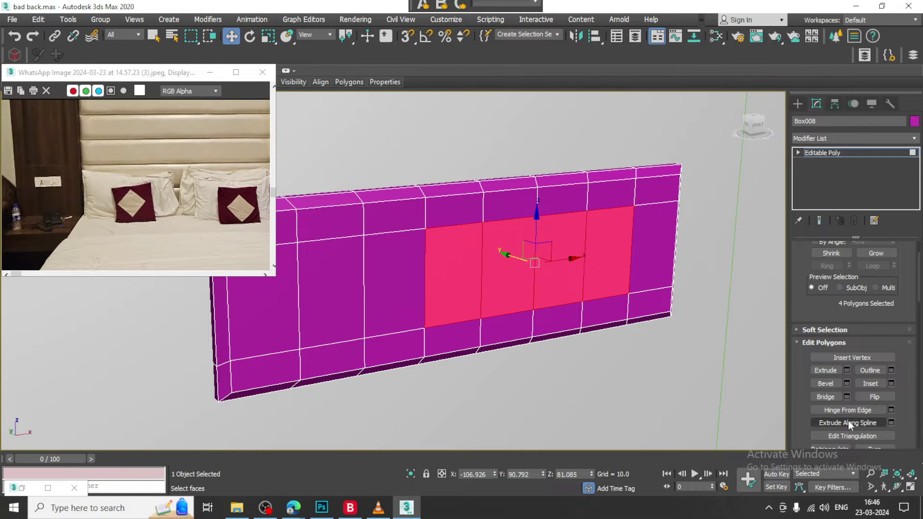
left_click(891, 383)
left_click(407, 277)
left_click(425, 298)
left_click_drag(401, 294, 402, 295)
left_click(398, 310)
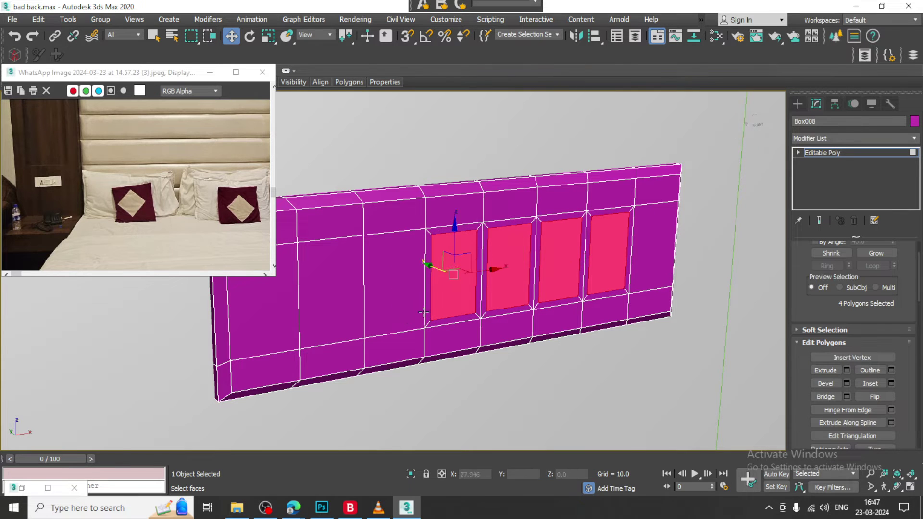
Extrude the four inset switch faces outward by about 1.34.
middle_click_drag(601, 329, 671, 333, "alt")
left_click(845, 370)
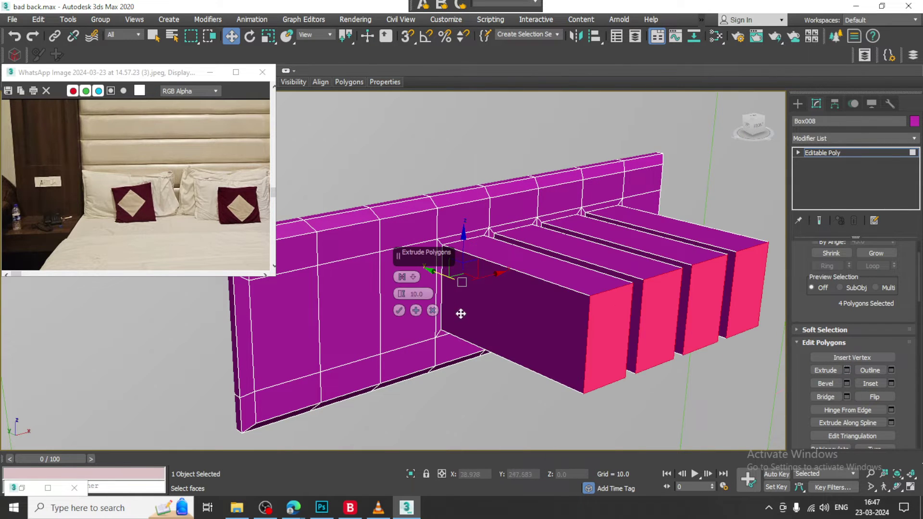
left_click_drag(405, 295, 404, 305)
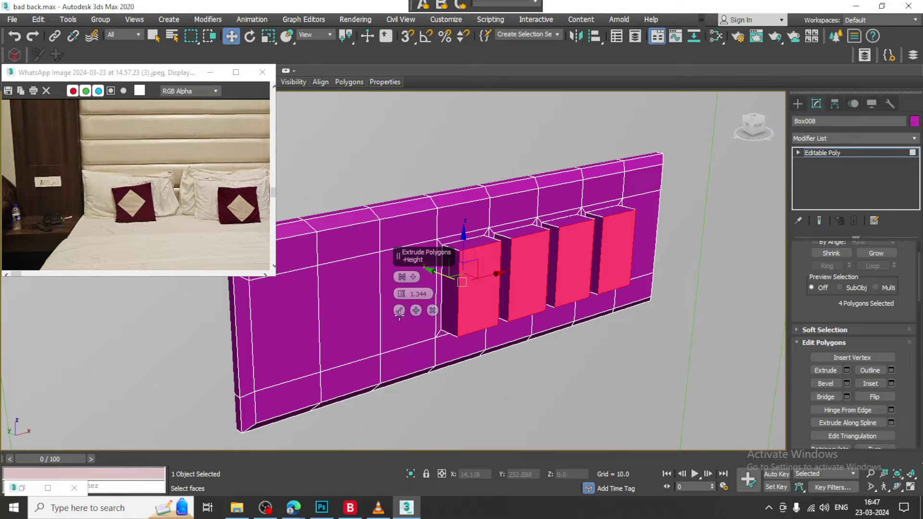
left_click(399, 310)
Push the top front edges of the first and third switches back toward the plate to tilt them like rockers.
middle_click_drag(538, 267, 551, 273, "alt")
key("2")
left_click(508, 252)
left_click_drag(490, 249, 468, 246)
left_click(562, 225)
left_click_drag(527, 216, 535, 253)
Push the second switch's bottom front edge and the fourth switch's top front edge back toward the plate.
left_click(540, 316)
left_click_drag(514, 312, 501, 311)
middle_click_drag(578, 294, 538, 265, "alt")
left_click_drag(548, 325, 552, 322)
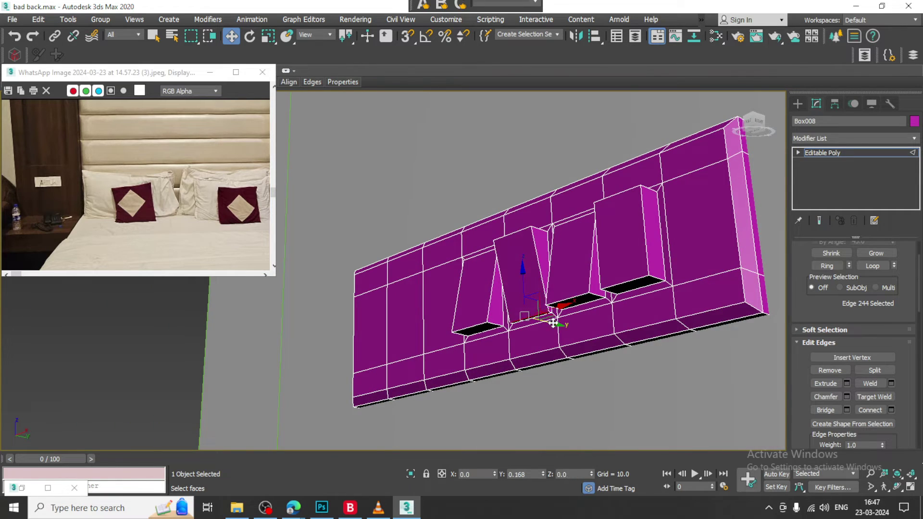
middle_click_drag(567, 247, 609, 303, "alt")
scroll(610, 302, "up", 3)
left_click(540, 215)
left_click_drag(532, 202, 511, 197)
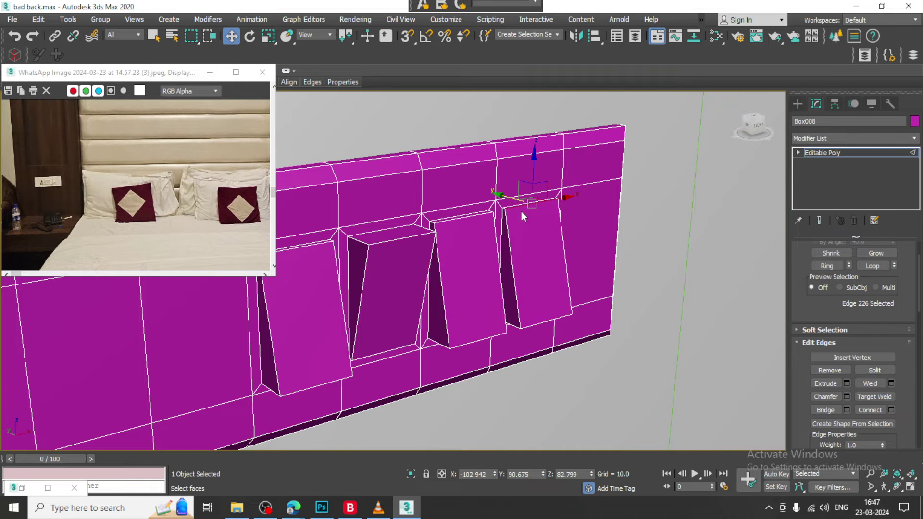
Leave edge editing and check the finished switch plate in the scene against the reference photo.
scroll(576, 241, "down", 9)
middle_click_drag(584, 250, 566, 283, "alt")
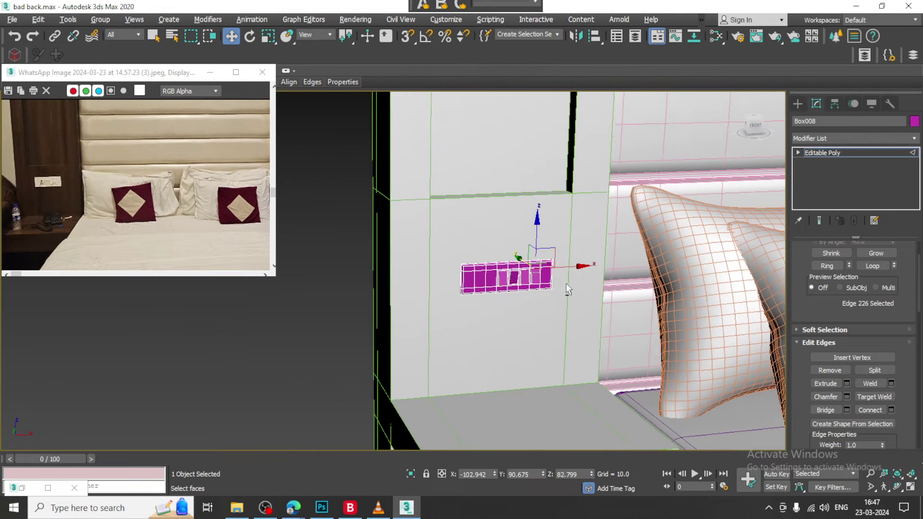
scroll(463, 246, "up", 4)
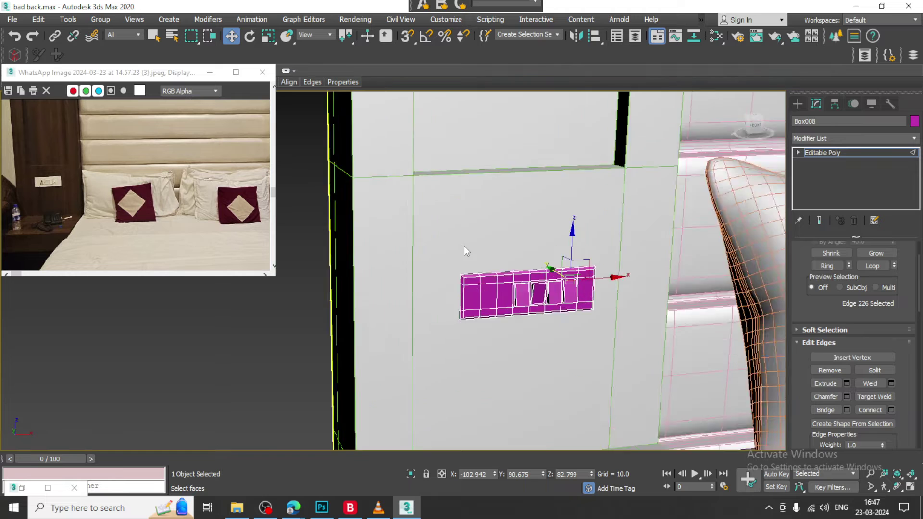
left_click(864, 153)
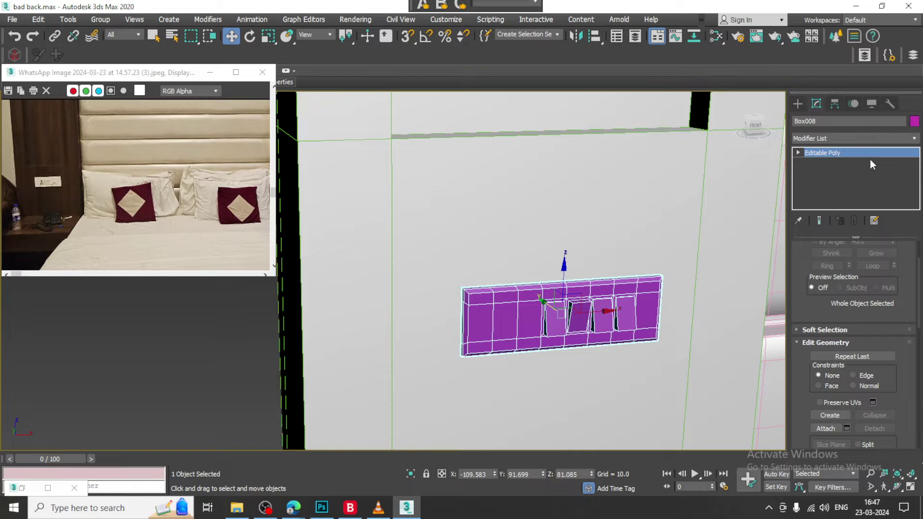
scroll(638, 318, "down", 3)
scroll(638, 318, "down", 4)
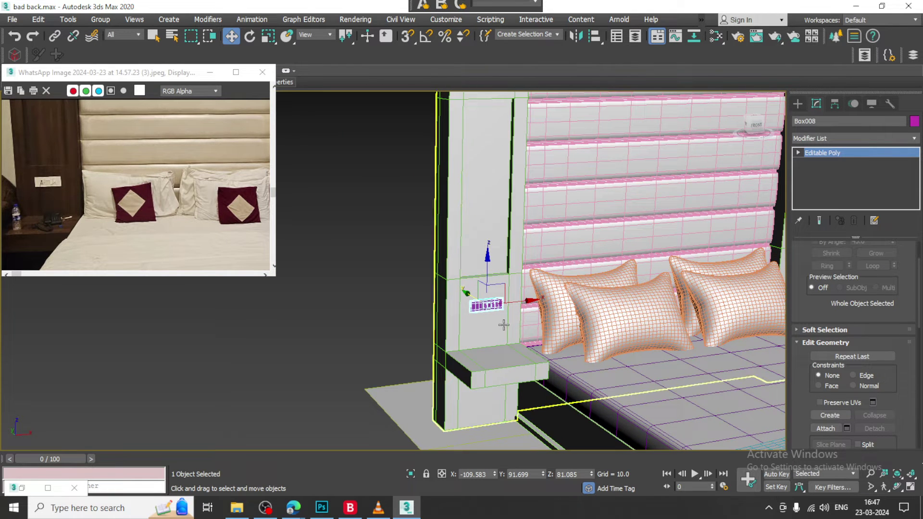
middle_click_drag(505, 301, 474, 290, "alt")
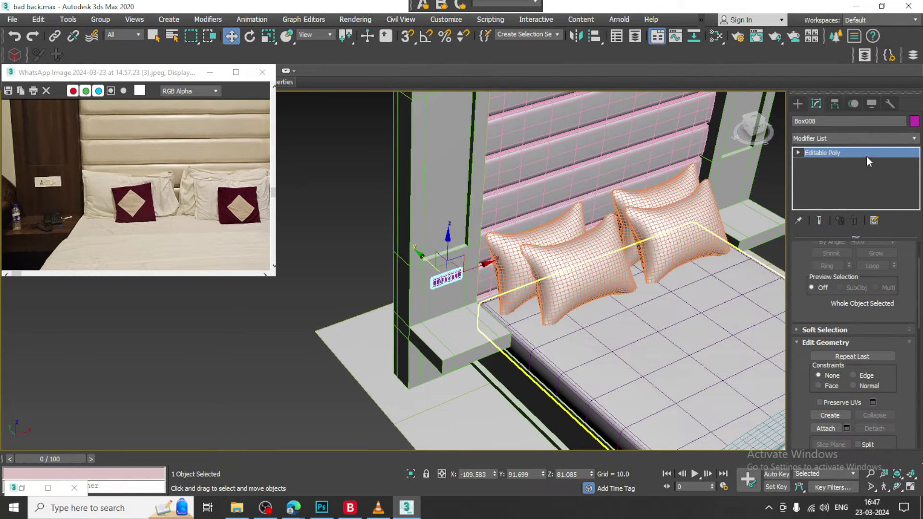
In the front view, draw an open half-profile of a bottle with the Line tool above the left nightstand, with AutoGrid off.
left_click(798, 102)
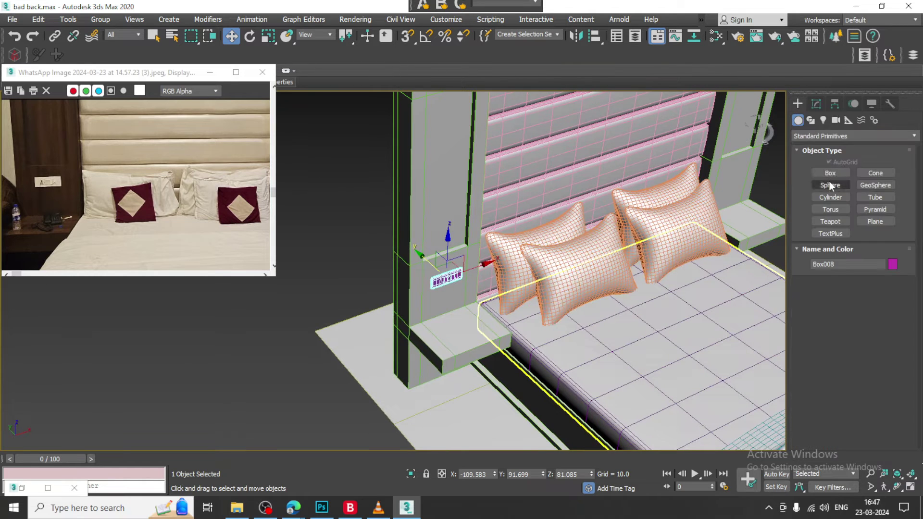
left_click(810, 120)
key("alt+w")
middle_click_drag(512, 257, 476, 247)
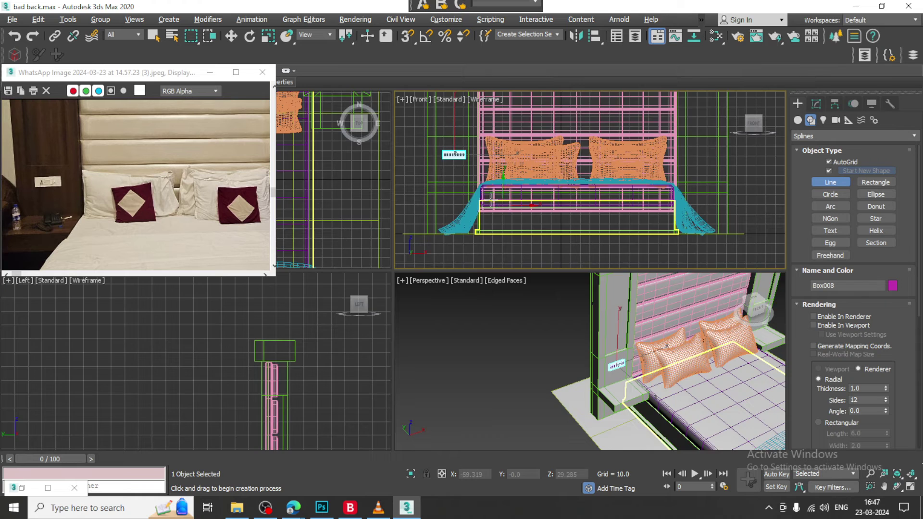
key("alt+w")
middle_click_drag(315, 215, 515, 225)
scroll(515, 224, "up", 2)
middle_click_drag(318, 303, 654, 292)
left_click(827, 161)
middle_click_drag(533, 276, 516, 275)
scroll(532, 275, "up", 2)
scroll(532, 275, "up", 1)
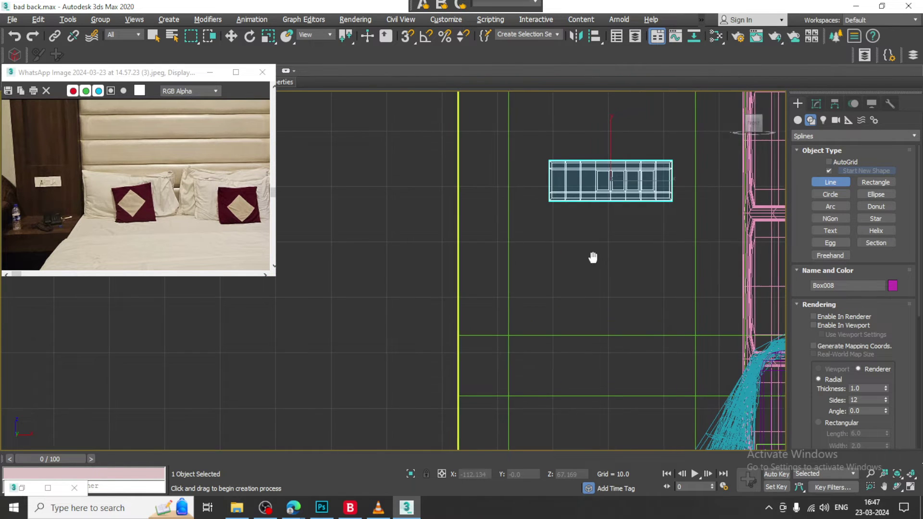
left_click(567, 251)
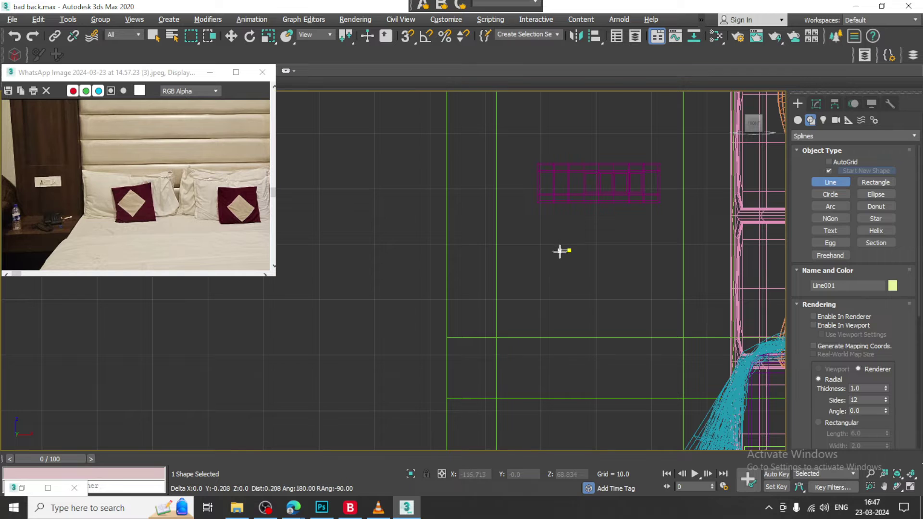
scroll(560, 258, "up", 2)
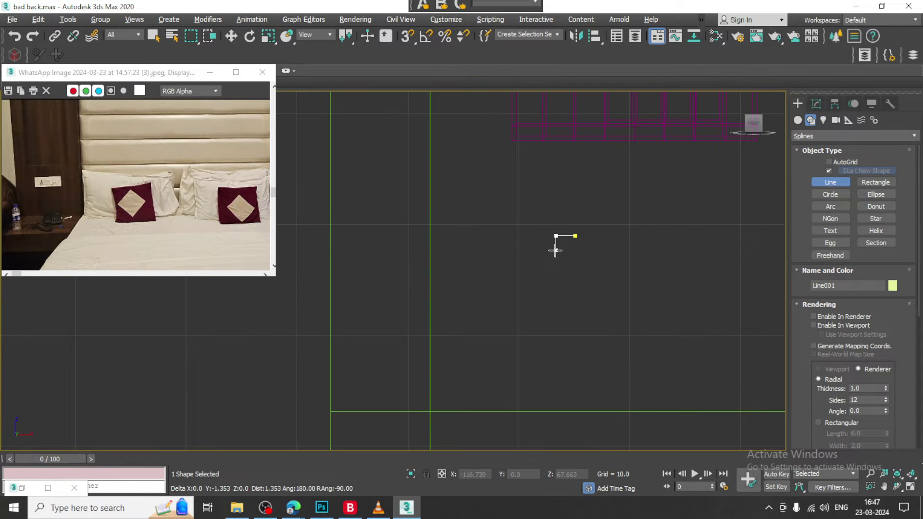
left_click_drag(540, 283, 540, 288)
left_click(541, 409)
right_click(627, 407)
right_click(627, 408)
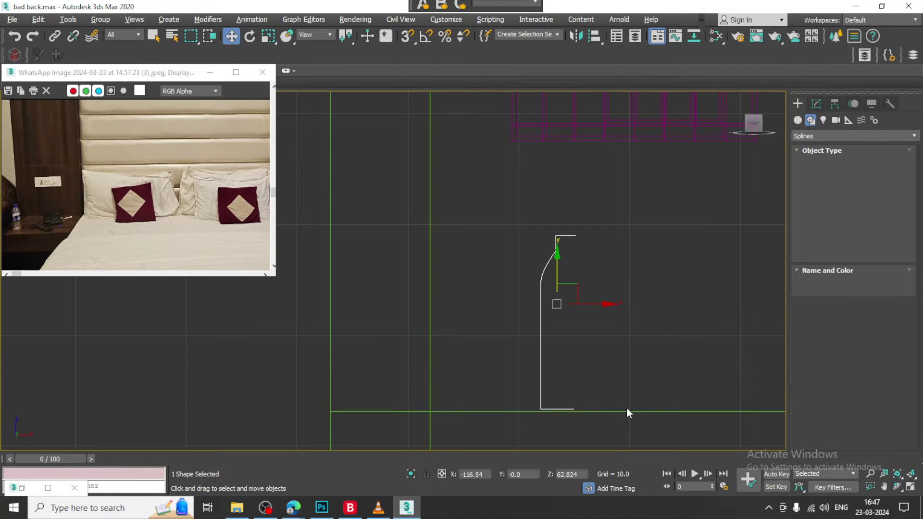
Move the bottle profile in depth to Y about 59.4 over the left nightstand and open its modifier settings.
key("alt+w")
middle_click_drag(627, 407, 611, 399)
key("alt+w")
left_click_drag(508, 355, 410, 312)
key("z")
middle_click_drag(507, 332, 525, 340, "alt")
scroll(489, 307, "down", 5)
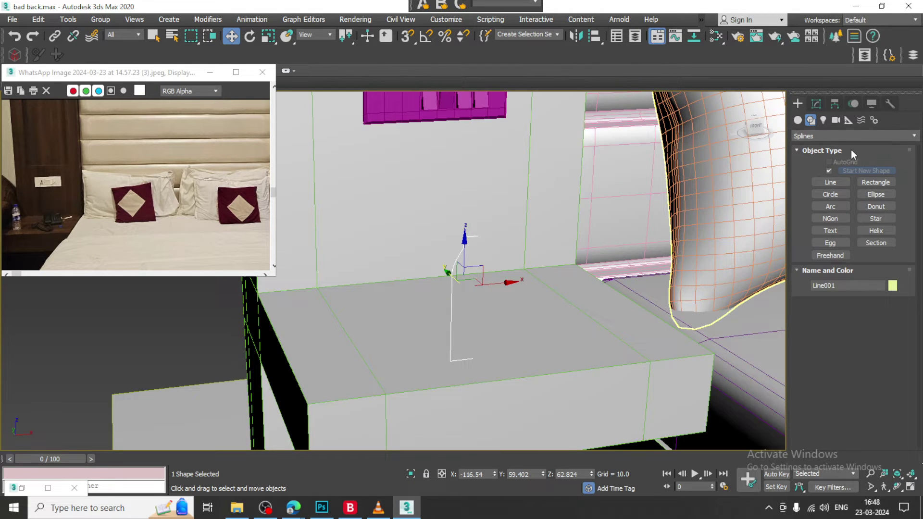
left_click(816, 104)
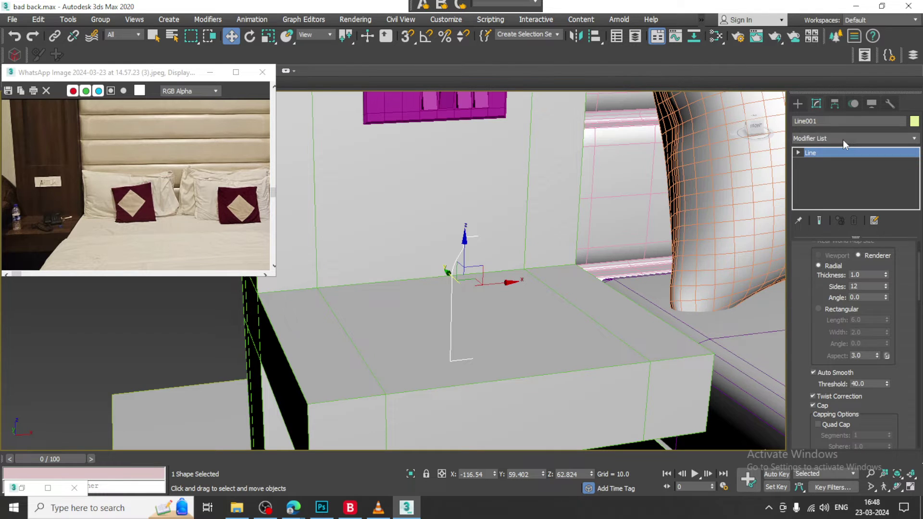
Apply a Lathe modifier to the bottle profile and align its axis to Max.
left_click(843, 140)
key("l")
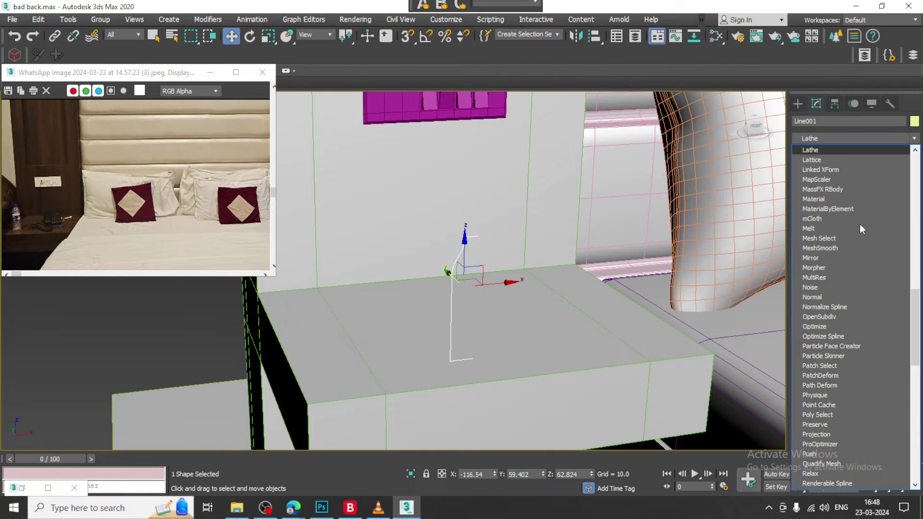
key("Return")
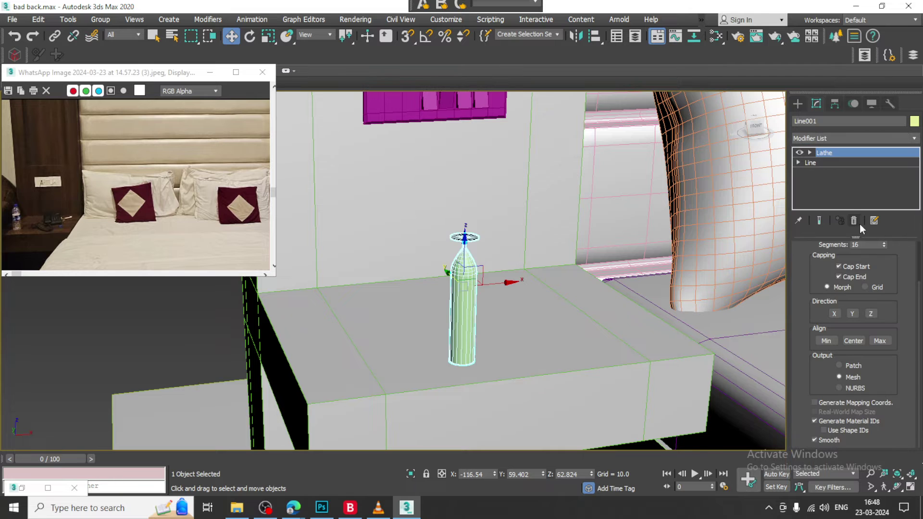
left_click(879, 340)
In the front view, narrow the bottle by moving the profile's outer vertices about 0.98 units toward the axis, with the end result shown.
key("alt+w")
right_click(609, 162)
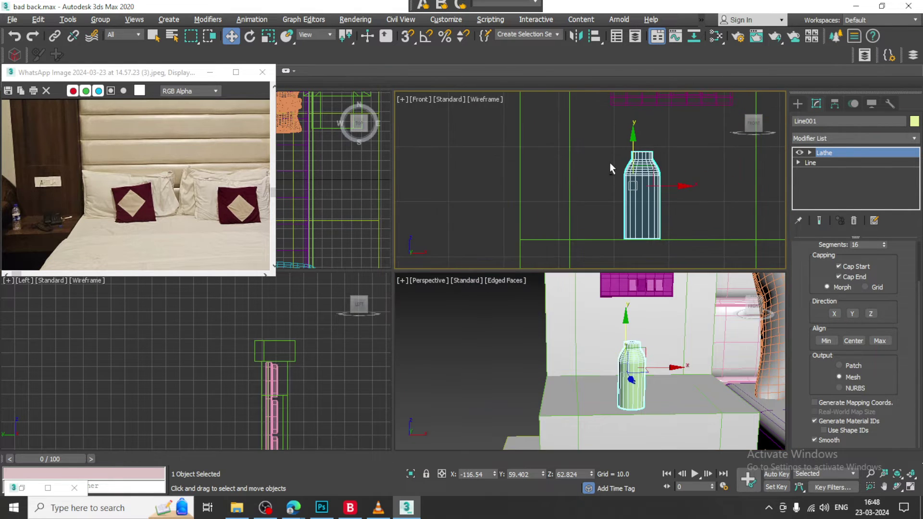
key("alt+w")
left_click(797, 162)
left_click(819, 172)
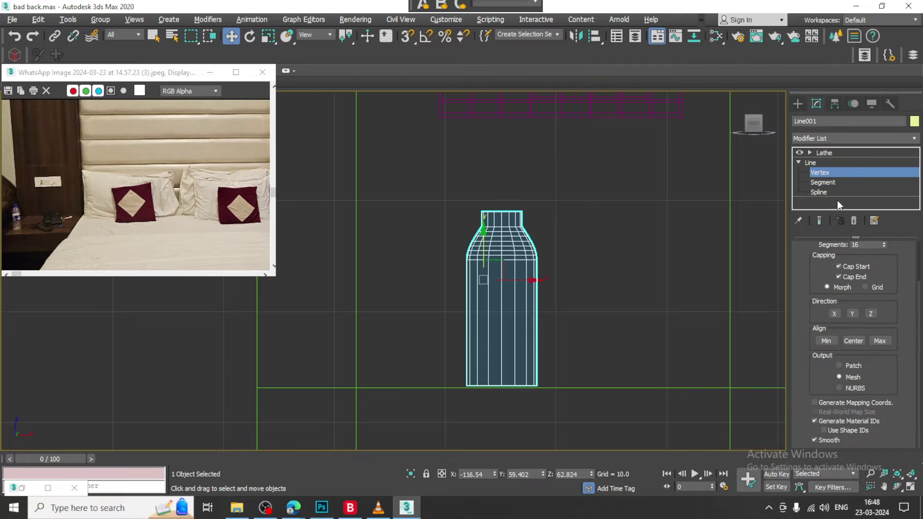
left_click(818, 221)
left_click_drag(488, 380, 488, 384)
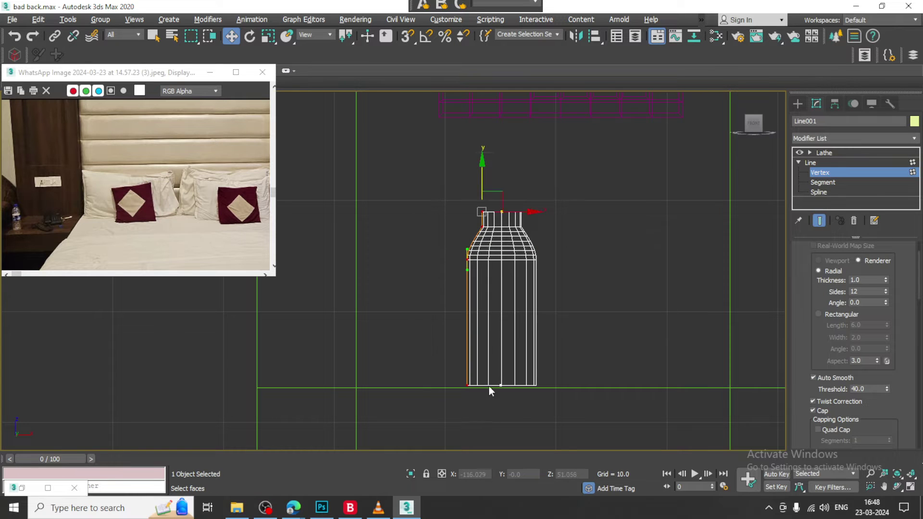
left_click_drag(503, 260, 512, 260)
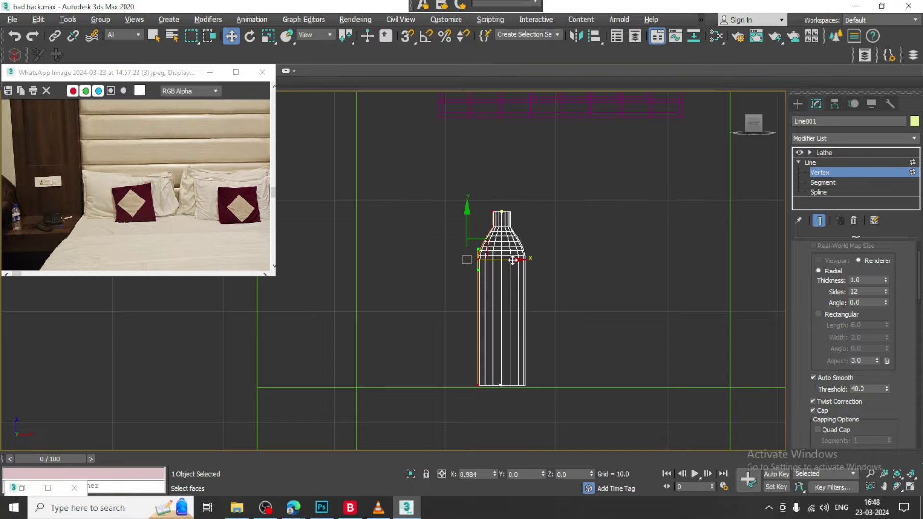
Fillet the rim corner and the neck corner of the bottle profile, the neck by about 0.22.
scroll(486, 207, "up", 5)
scroll(804, 371, "down", 10)
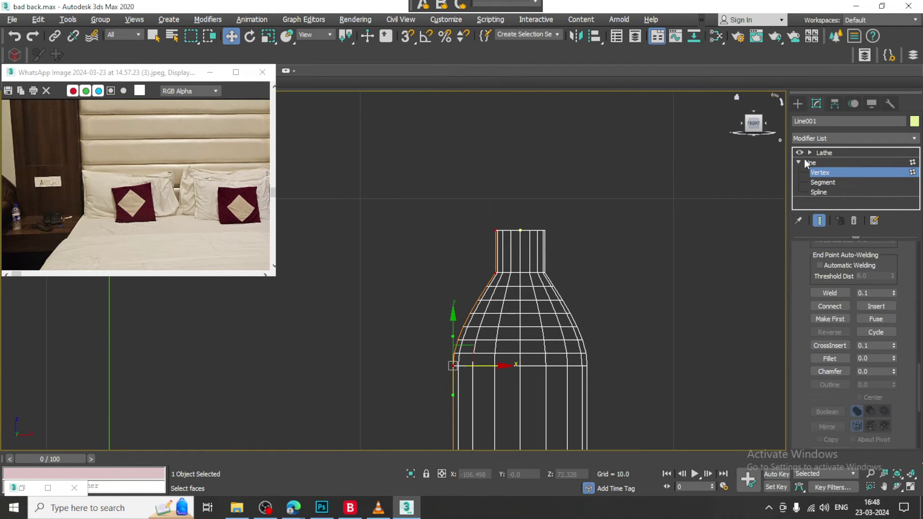
left_click(829, 359)
left_click_drag(495, 228, 501, 265)
key("ctrl+z")
key("ctrl+z")
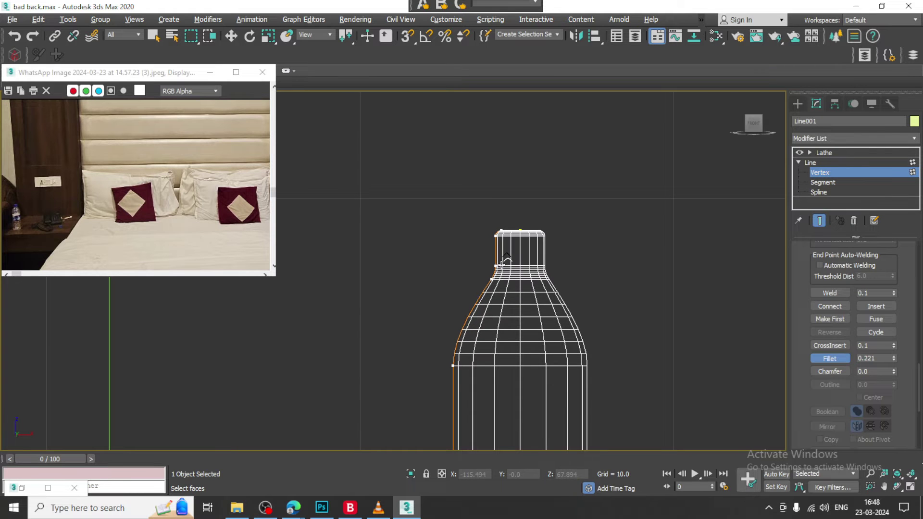
Fillet the bottle profile's shoulder by about 0.79, round its bottom corner slightly, and return to the Lathe level.
left_click_drag(456, 369, 451, 339)
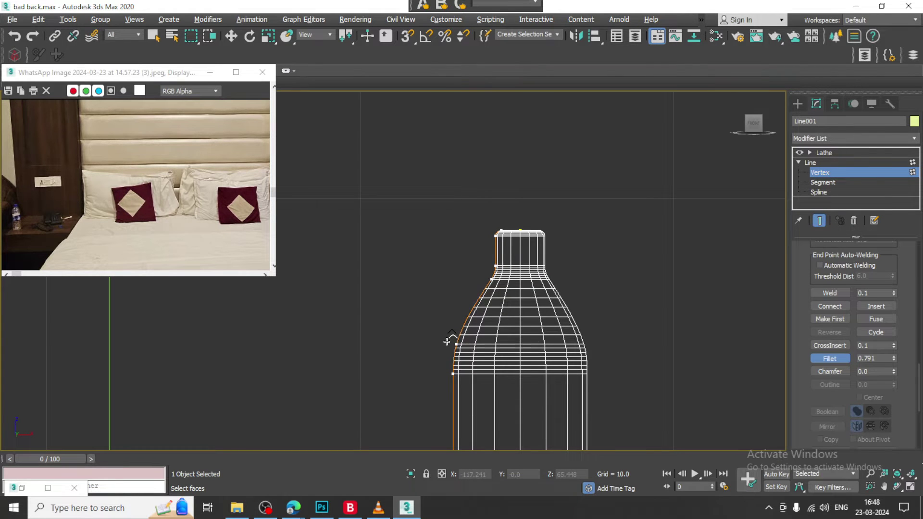
scroll(651, 343, "down", 4)
middle_click_drag(652, 339, 584, 230)
scroll(543, 368, "up", 4)
left_click_drag(494, 305, 496, 294)
scroll(653, 278, "down", 4)
middle_click_drag(627, 233, 627, 327)
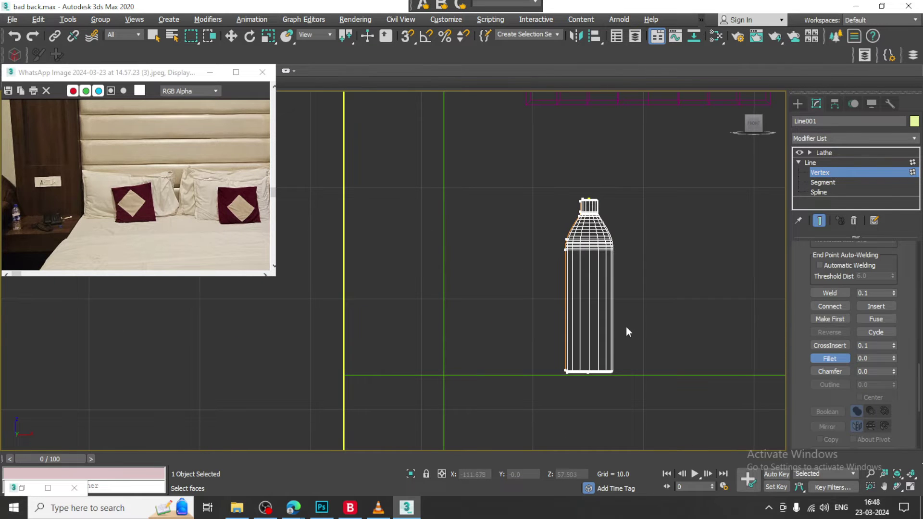
right_click(626, 331)
left_click(827, 152)
In the perspective view, move the bottle back to Y about 66.7 and settle it on the left nightstand at Z about 62.73.
key("alt+w")
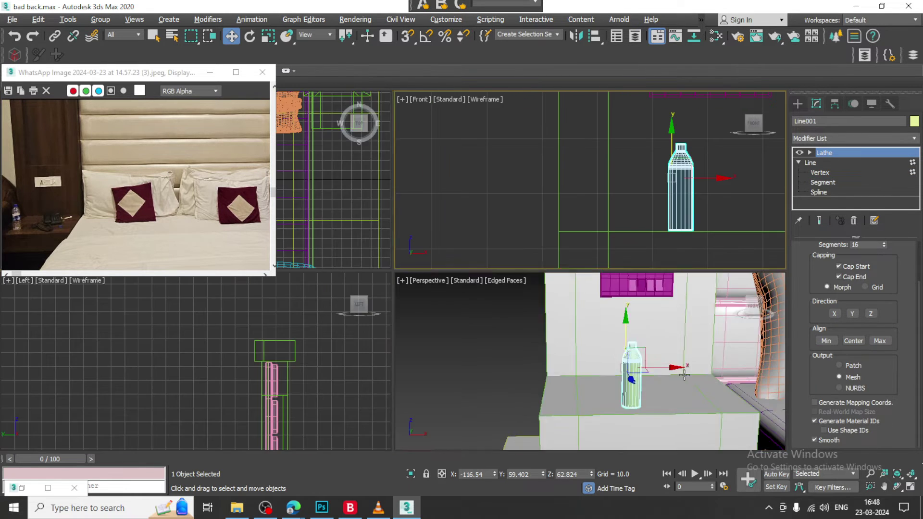
key("alt+w")
scroll(628, 332, "up", 6)
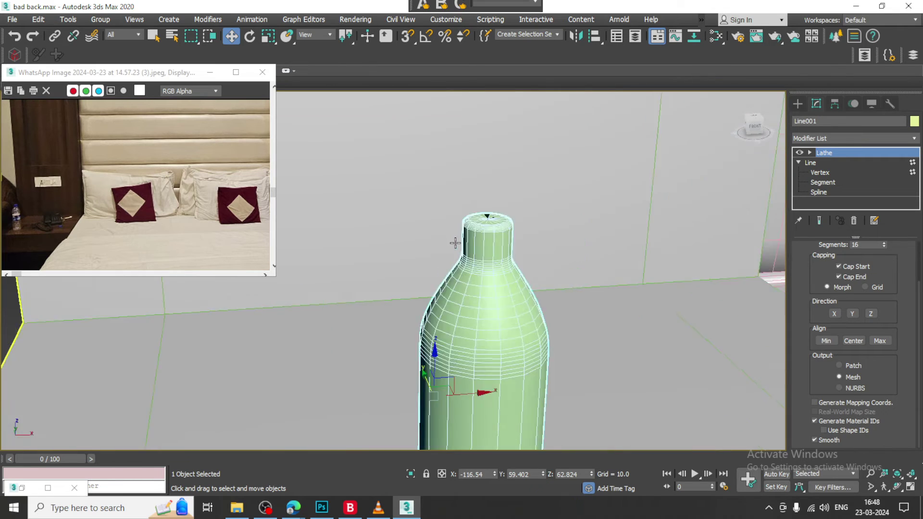
scroll(455, 243, "up", 3)
middle_click_drag(527, 196, 524, 248, "alt")
scroll(637, 293, "down", 2)
middle_click_drag(637, 292, 621, 272)
scroll(549, 285, "down", 6)
scroll(549, 286, "down", 5)
middle_click_drag(495, 326, 508, 289, "alt")
left_click_drag(509, 288, 499, 283)
middle_click_drag(574, 293, 540, 272, "alt")
left_click_drag(515, 259, 523, 259)
middle_click_drag(523, 259, 574, 309, "alt")
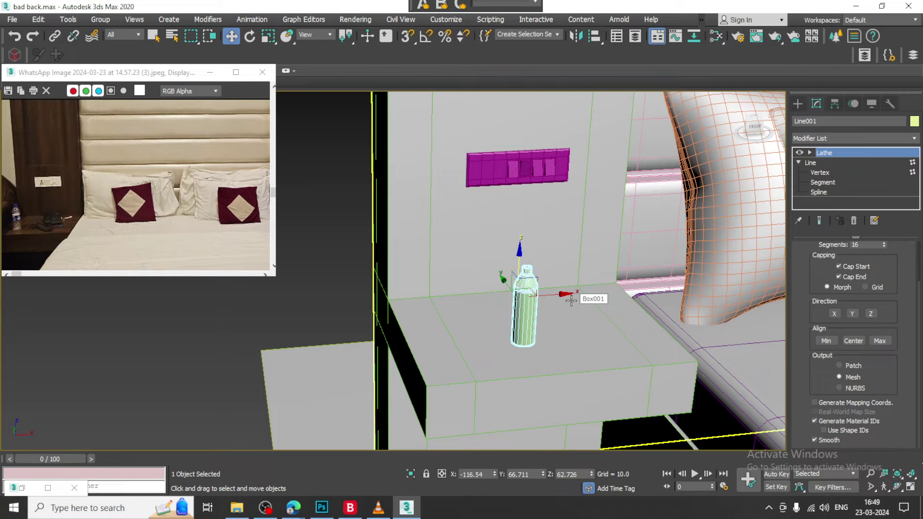
middle_click_drag(591, 295, 657, 274, "alt")
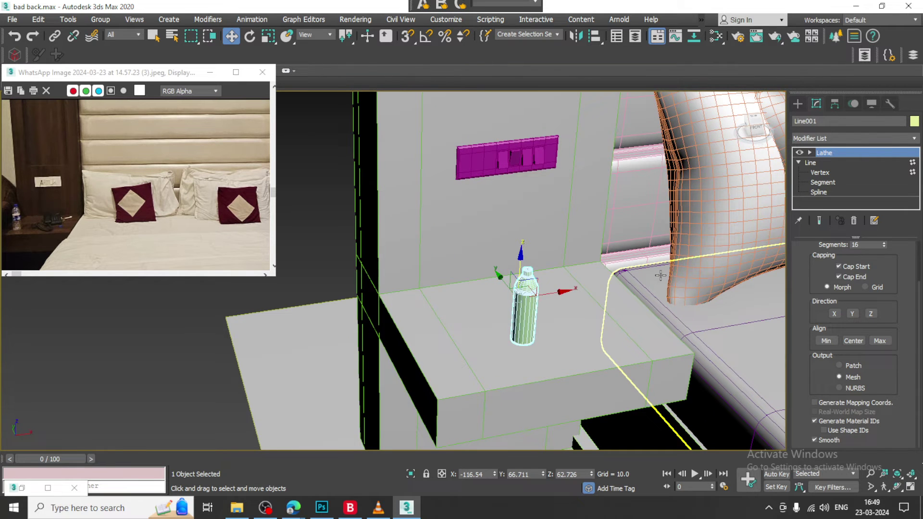
Draw a thin box for the tray on top of the right nightstand with AutoGrid on, and raise it to Z about 56.5.
middle_click_drag(231, 214, 141, 205)
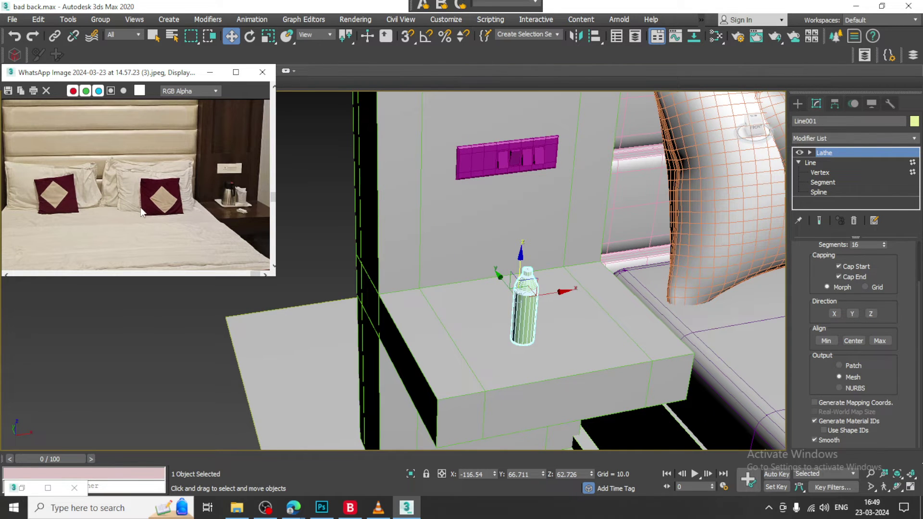
middle_click_drag(549, 238, 394, 268)
middle_click_drag(563, 225, 391, 260)
middle_click_drag(577, 240, 409, 253)
middle_click_drag(669, 236, 697, 250, "alt")
left_click(797, 104)
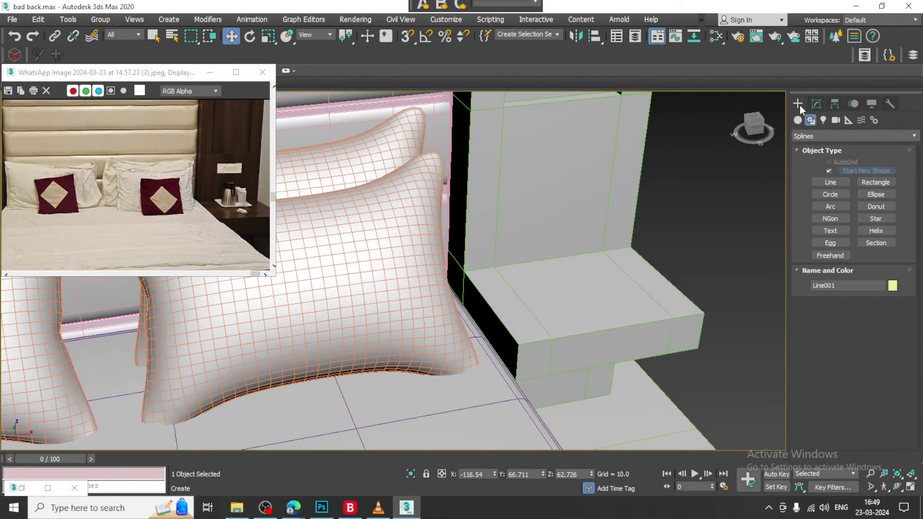
left_click(798, 120)
mouse_move(603, 303)
middle_mouse_down("alt")
mouse_move(579, 273)
mouse_move(608, 293)
middle_mouse_up("alt")
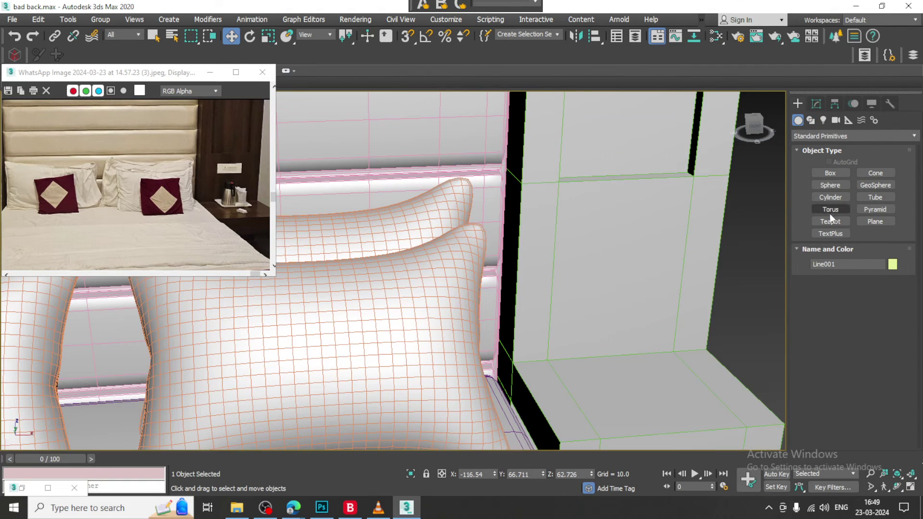
left_click(830, 174)
middle_click_drag(625, 366, 594, 382, "alt")
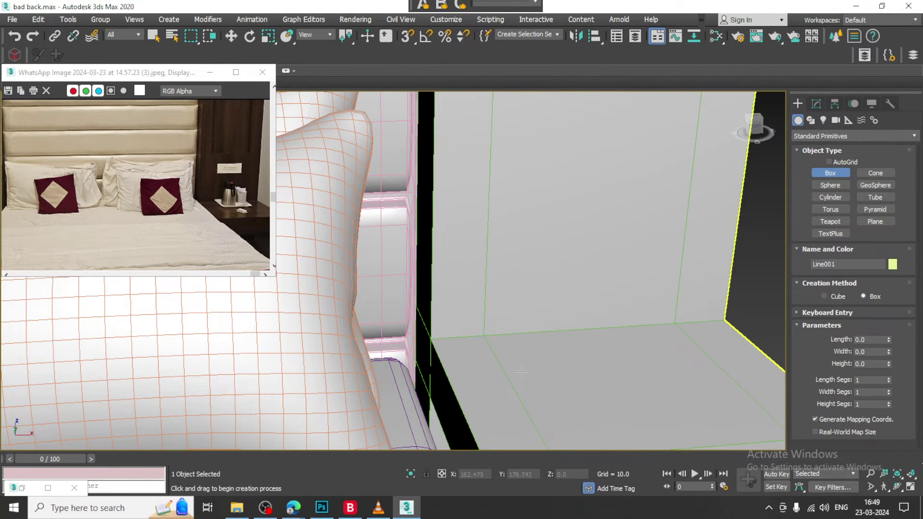
left_click(829, 162)
left_click_drag(548, 369, 740, 403)
key("w")
left_click_drag(658, 366, 658, 351)
Isolate the tray box and convert it to an Editable Poly.
key("alt+q")
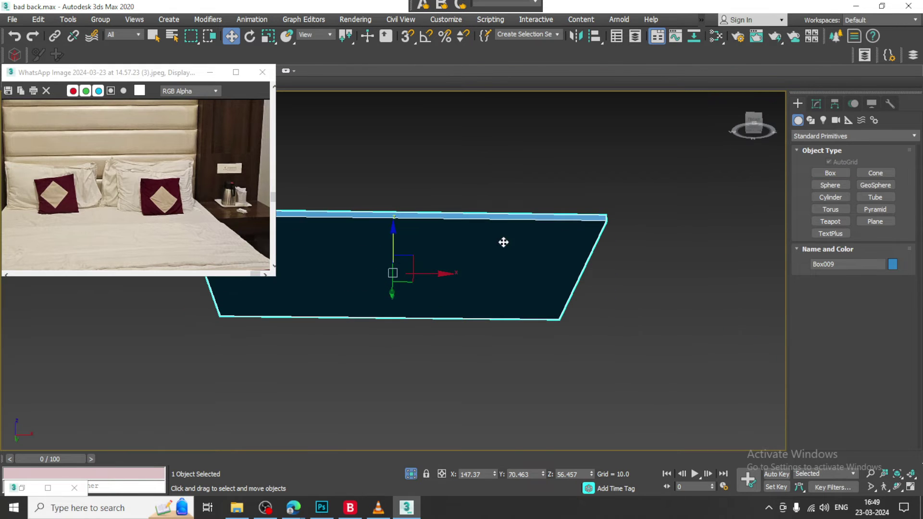
right_click(499, 234)
mouse_move(563, 360)
left_click(644, 369)
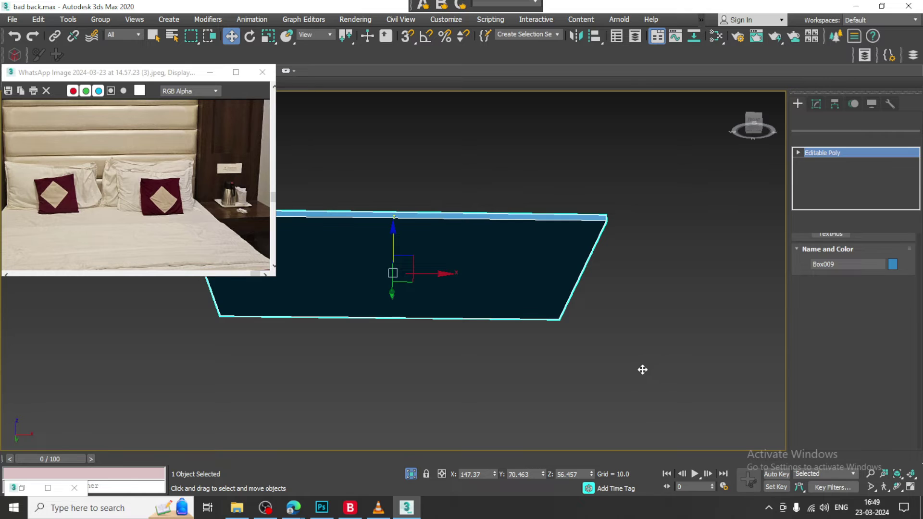
Inset the tray box's bottom polygon, then bevel it downward with height about 1.466 and outline -1.0.
key("4")
left_click(471, 313)
key("z")
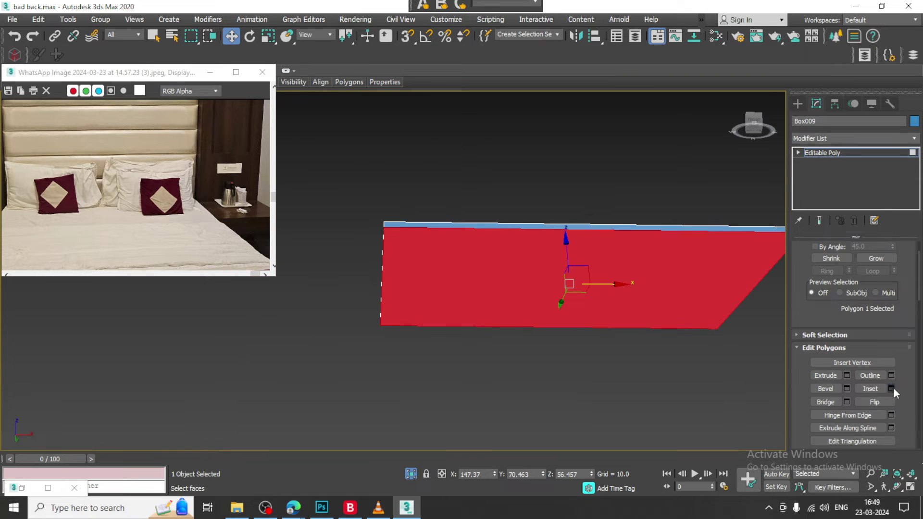
left_click(890, 388)
left_click(398, 310)
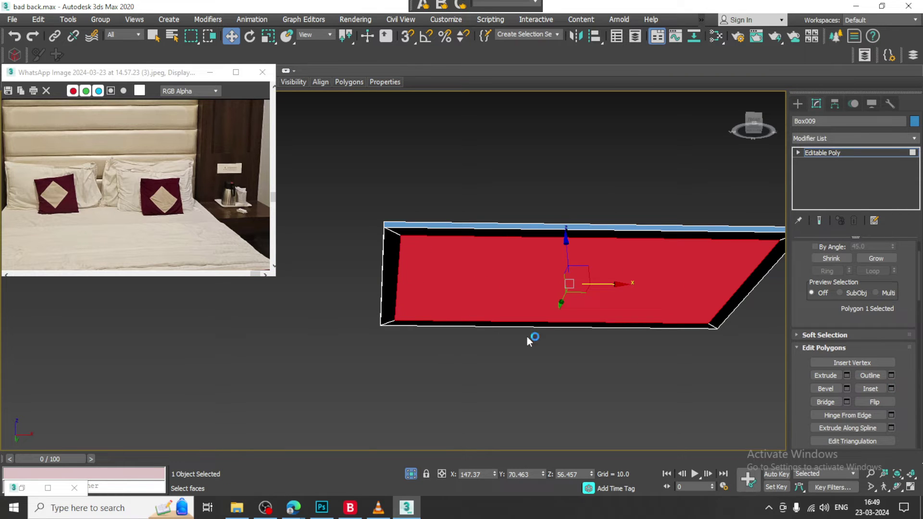
left_click(850, 388)
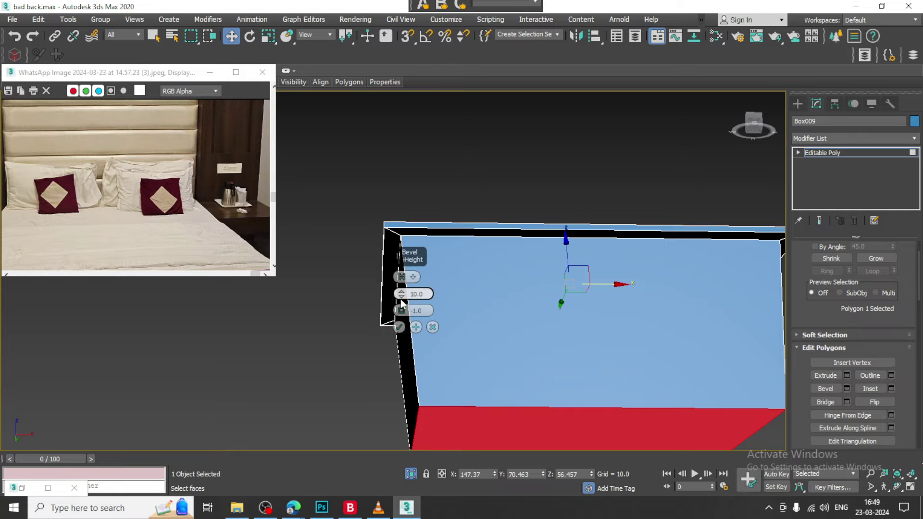
left_click_drag(409, 319, 411, 332)
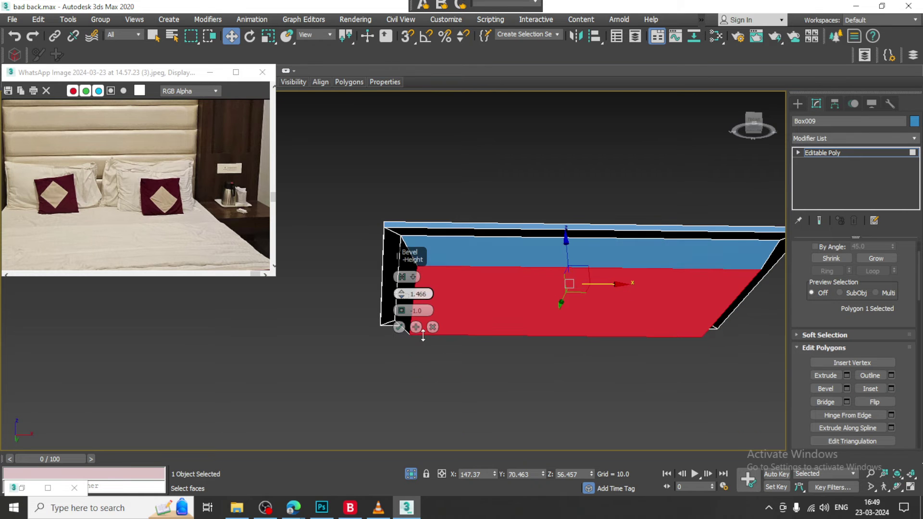
left_click(399, 327)
Inset the tray's top polygon by 1.0 and delete the inner polygon to open the tray.
middle_click_drag(481, 322, 497, 263, "alt")
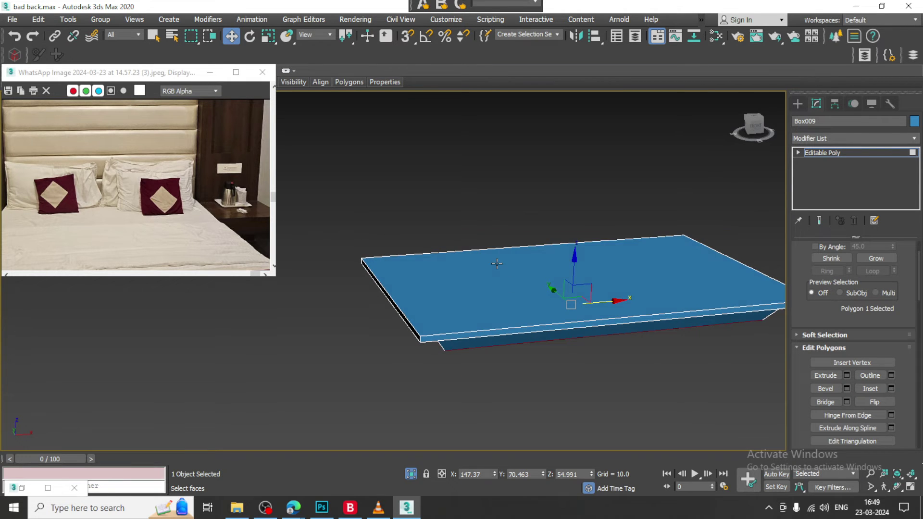
left_click(496, 263, "ctrl")
left_click(891, 388)
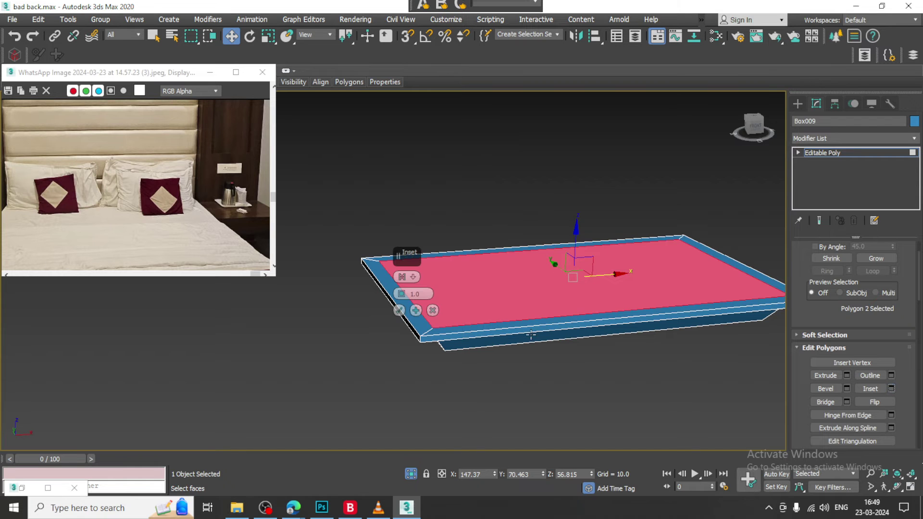
left_click(398, 310)
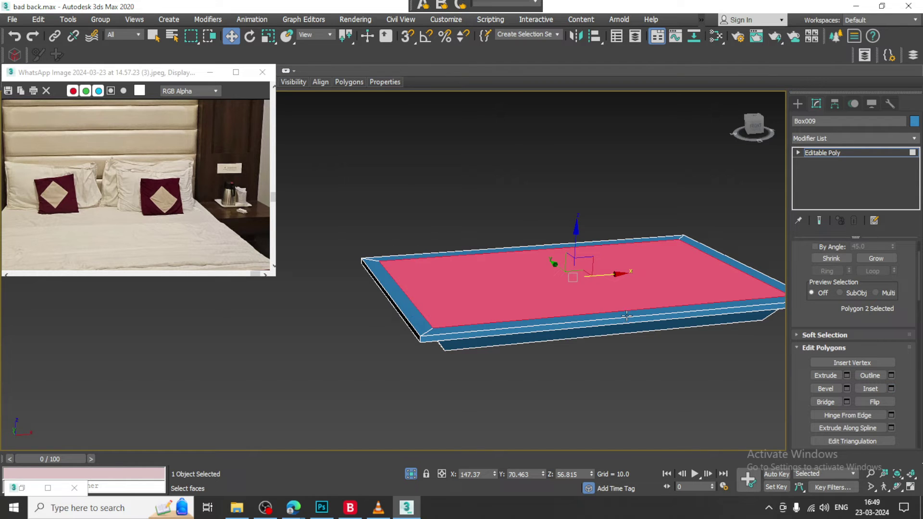
key("F2")
key("F2")
key("F2")
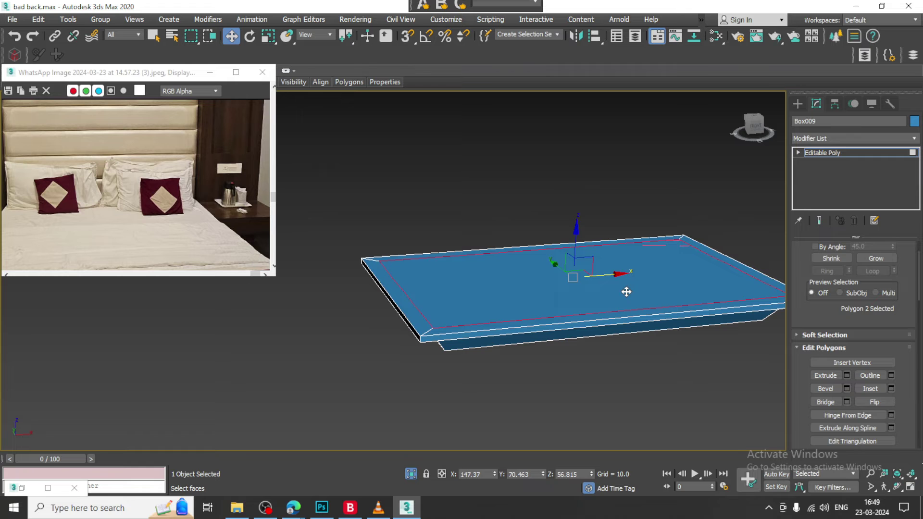
key("Delete")
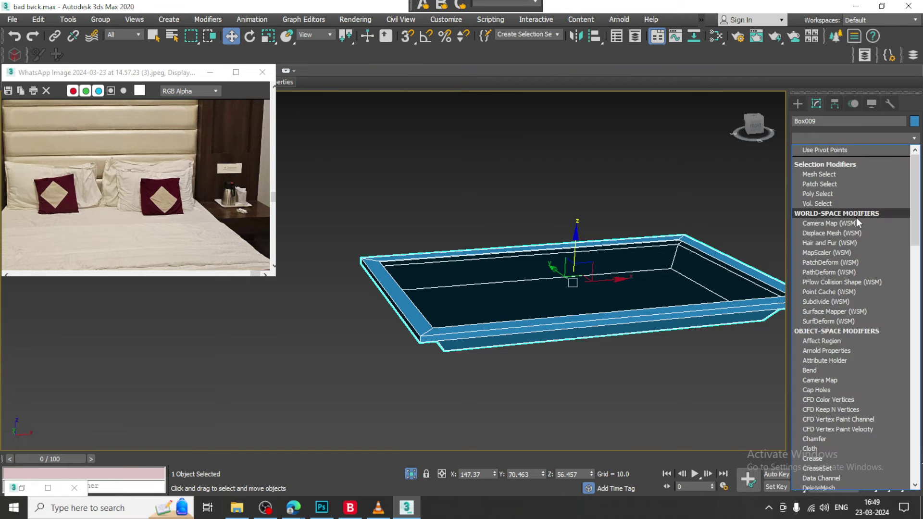
Add a Shell modifier with Outer Amount 0.13 to the tray and convert it to an Editable Poly.
type("sh")
key("Return")
scroll(866, 238, "up", 2)
left_click_drag(891, 277, 910, 325)
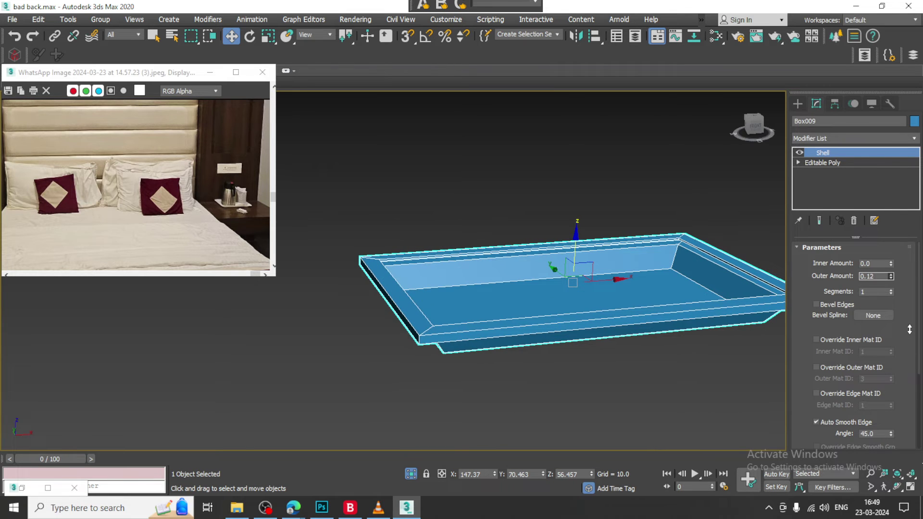
right_click(579, 269)
mouse_move(663, 393)
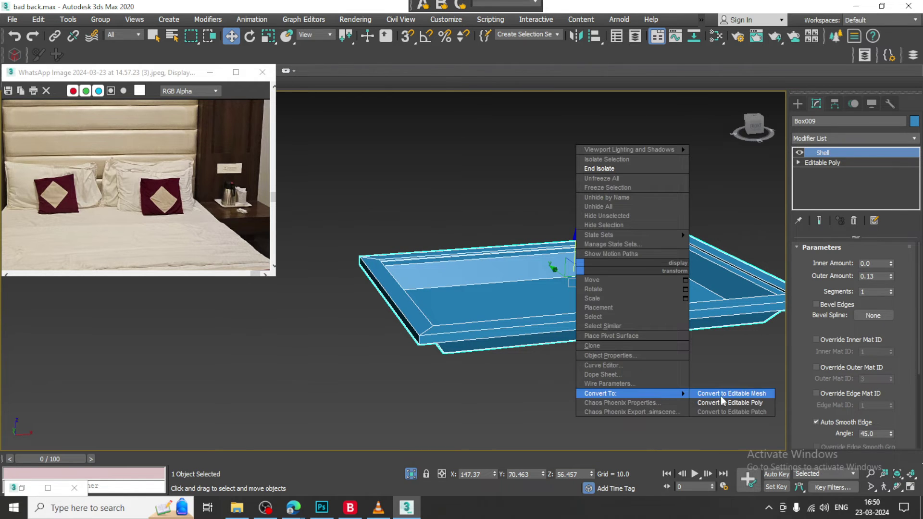
left_click(720, 395)
End the isolation and lower the tray onto the right nightstand at Z about 54.72.
right_click(512, 152)
left_click(542, 52)
scroll(587, 281, "down", 3)
mouse_move(594, 288)
middle_mouse_down("alt")
mouse_move(600, 258)
mouse_move(601, 281)
middle_mouse_up("alt")
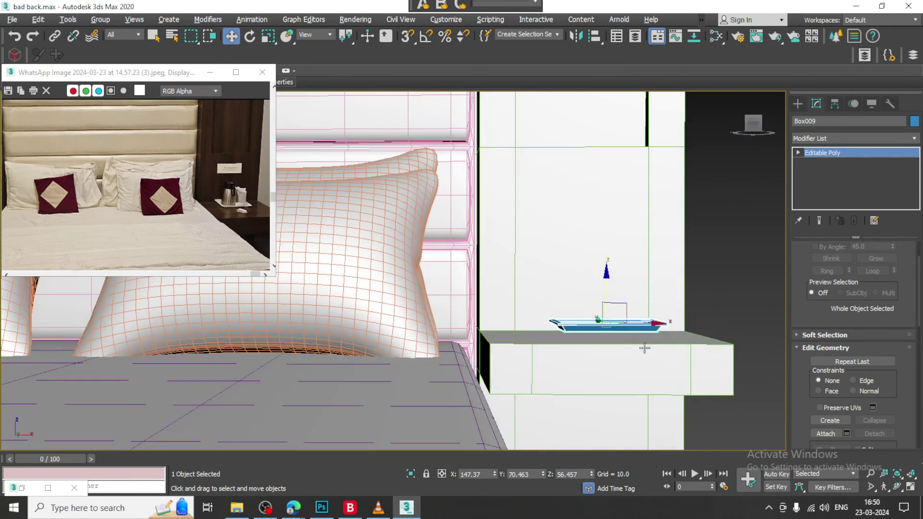
middle_click_drag(644, 348, 606, 322, "alt")
scroll(602, 318, "up", 4)
left_click_drag(606, 290, 606, 331)
middle_click_drag(606, 330, 632, 349, "alt")
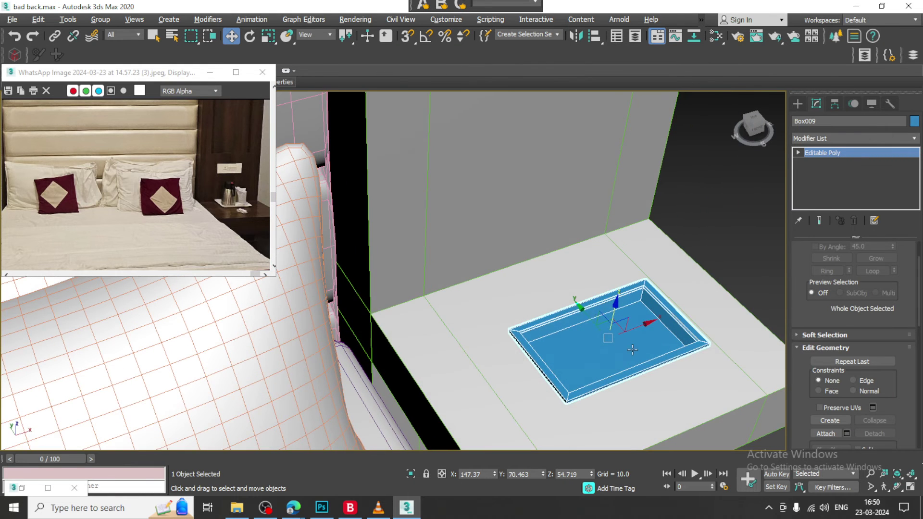
Move the tray on the right nightstand back to Y about 77.6 and across to X about 145.8.
left_click_drag(587, 315, 558, 283)
middle_click_drag(632, 289, 619, 285, "alt")
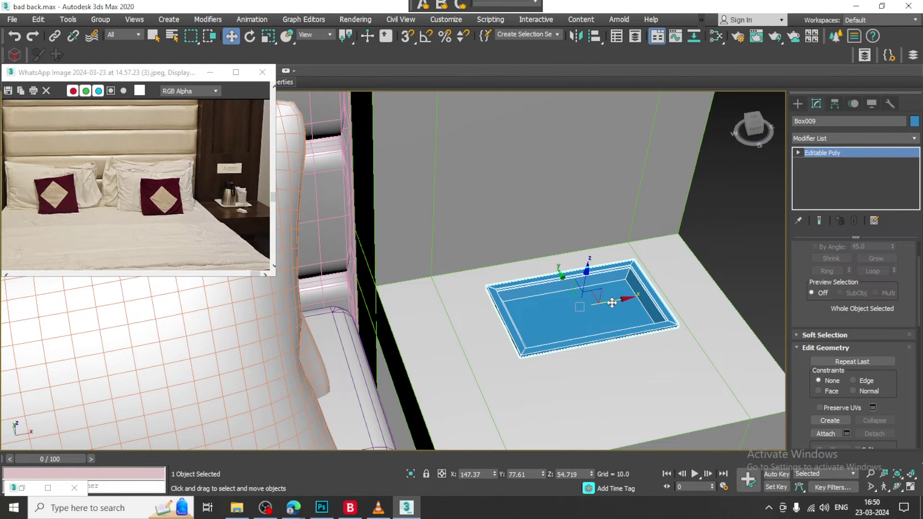
left_click_drag(615, 301, 605, 302)
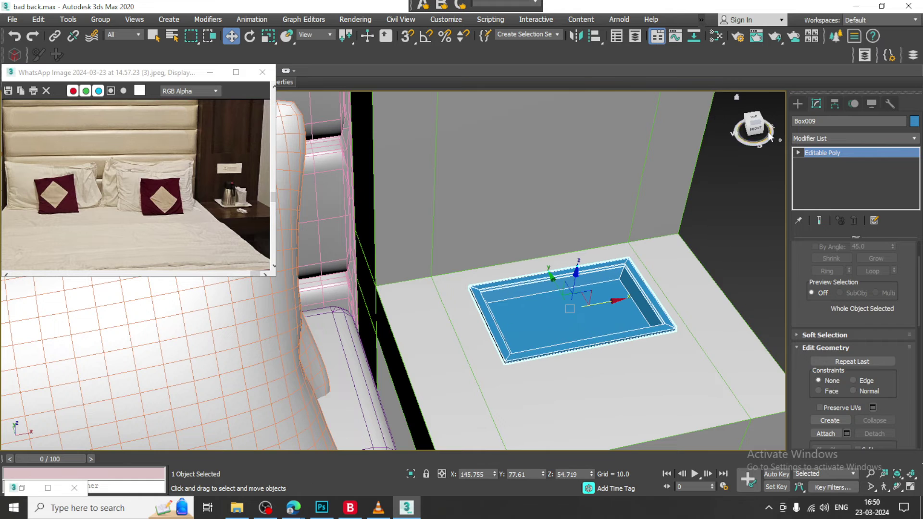
Create a standing cylinder in the tray on the right nightstand, radius about 2.4 and height about 10.1.
left_click(796, 104)
left_click(826, 197)
scroll(536, 345, "up", 2)
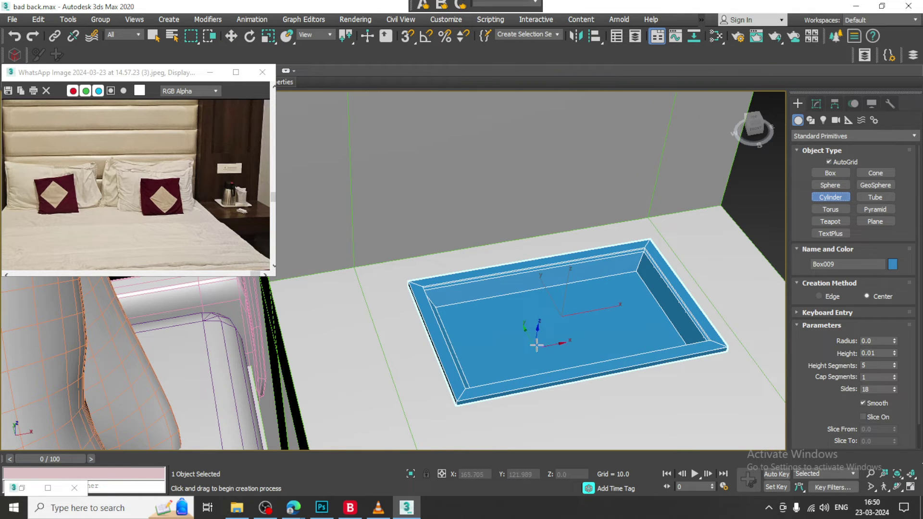
left_click_drag(529, 324, 551, 324)
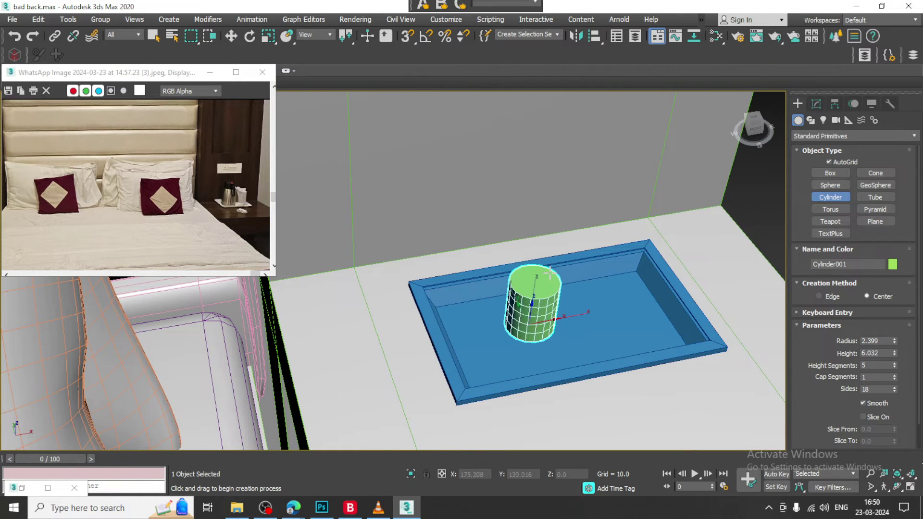
left_click(545, 233)
middle_click_drag(566, 269, 535, 206, "alt")
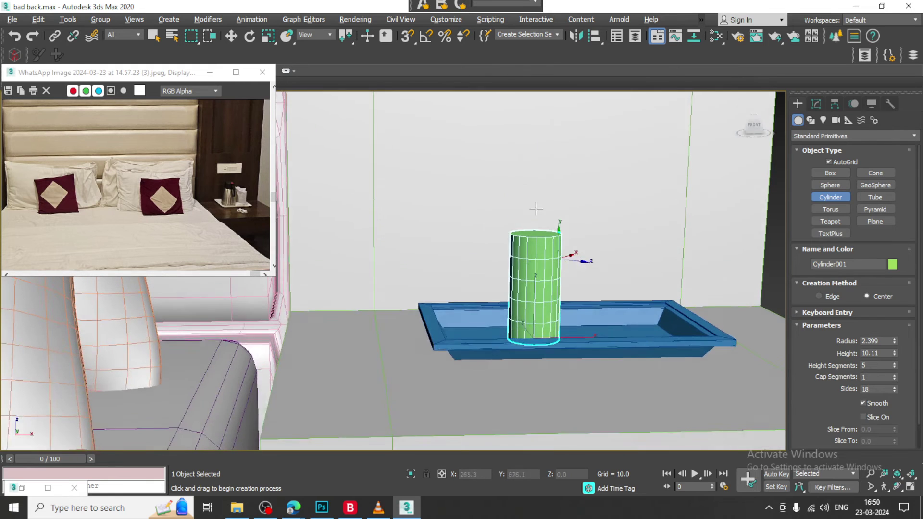
Add a Taper modifier to the cylinder with Amount -0.31 and Curve 1.13.
left_click(817, 104)
left_click(836, 138)
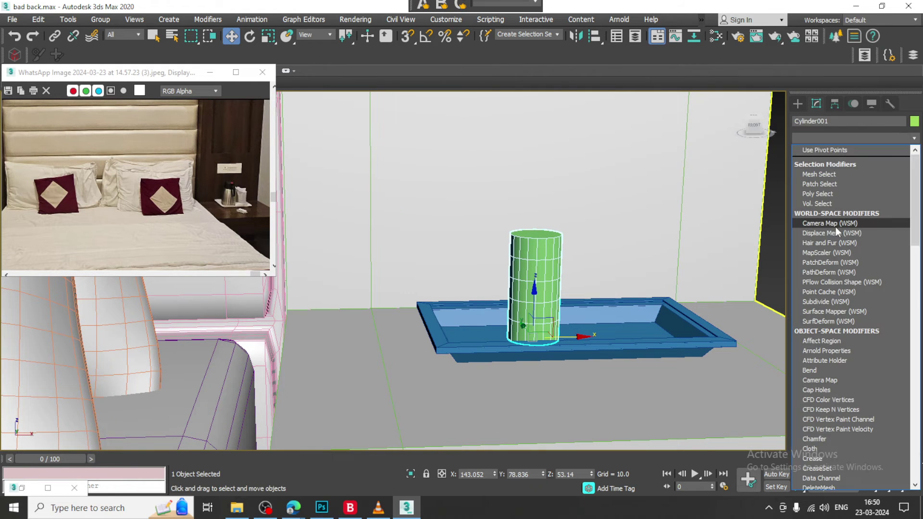
key("t")
left_click(838, 256)
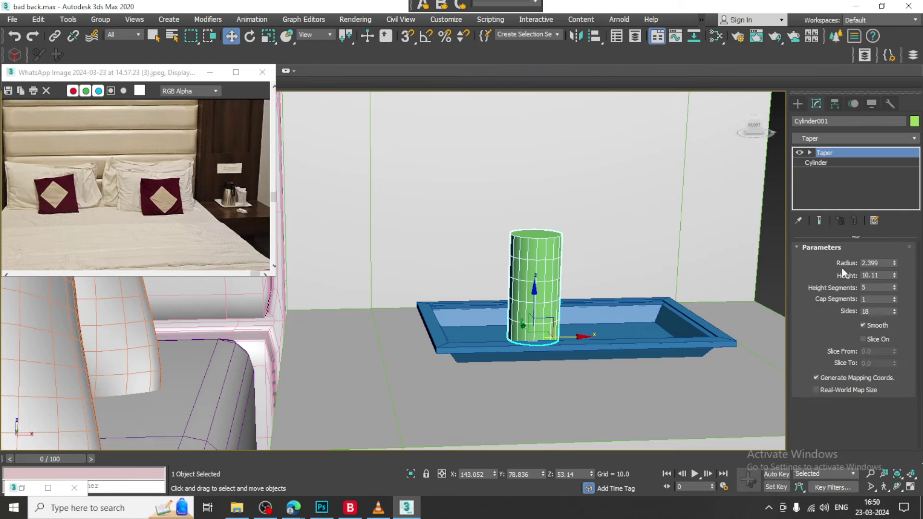
left_click_drag(880, 270, 859, 216)
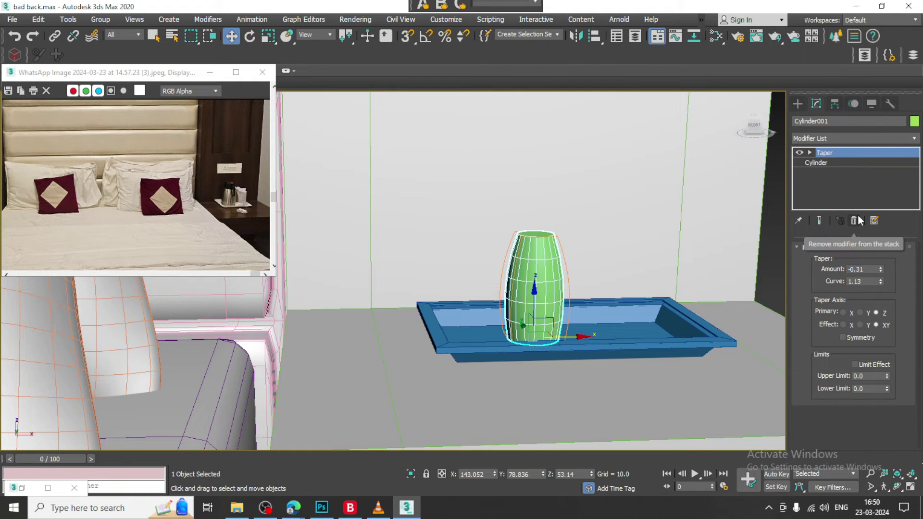
Convert the tapered cylinder to an Editable Poly and isolate it.
scroll(563, 289, "up", 2)
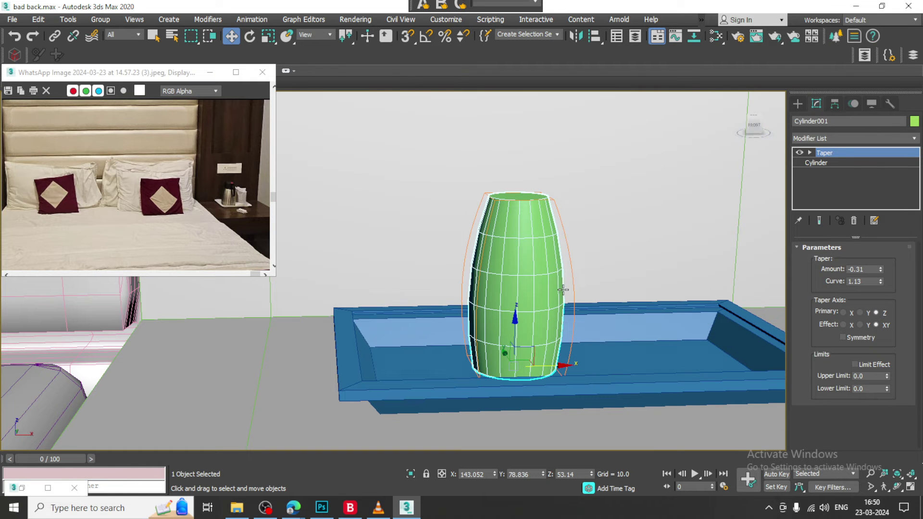
right_click(517, 259)
mouse_move(580, 388)
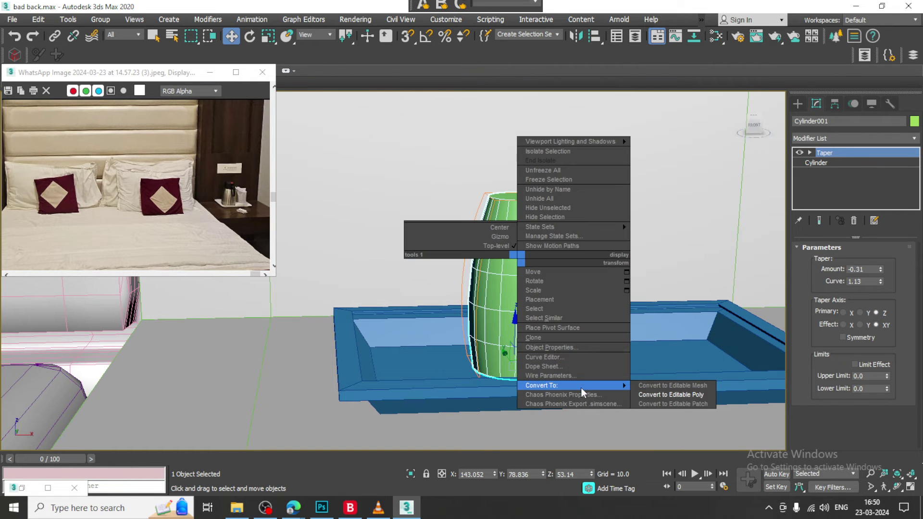
left_click(704, 394)
key("alt+q")
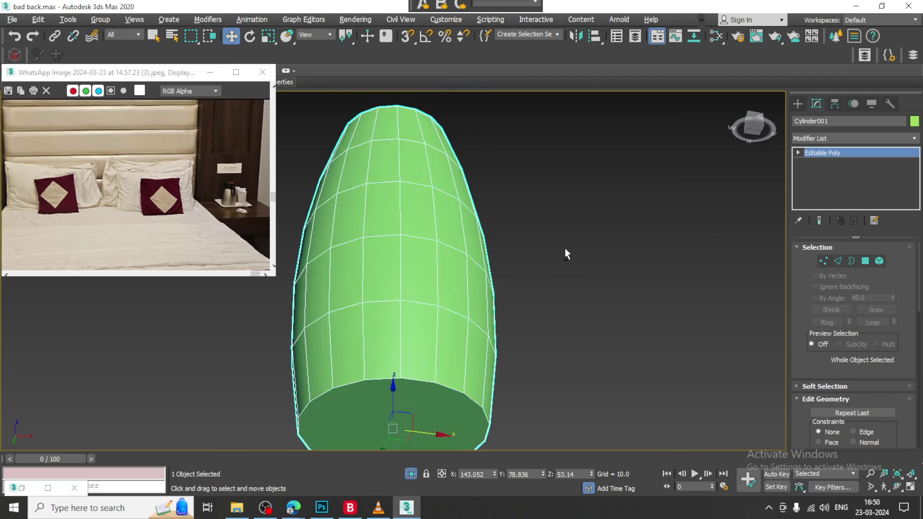
Delete the bottom cap polygon of the tapered cylinder.
key("4")
left_click(441, 306)
middle_click_drag(599, 332, 604, 402, "alt")
key("Delete")
Inset the tapered cylinder's top cap polygon slightly to leave a thin rim.
scroll(589, 324, "down", 5)
middle_click_drag(589, 331, 591, 341)
middle_click_drag(561, 262, 543, 311)
scroll(542, 311, "up", 3)
left_click(528, 290)
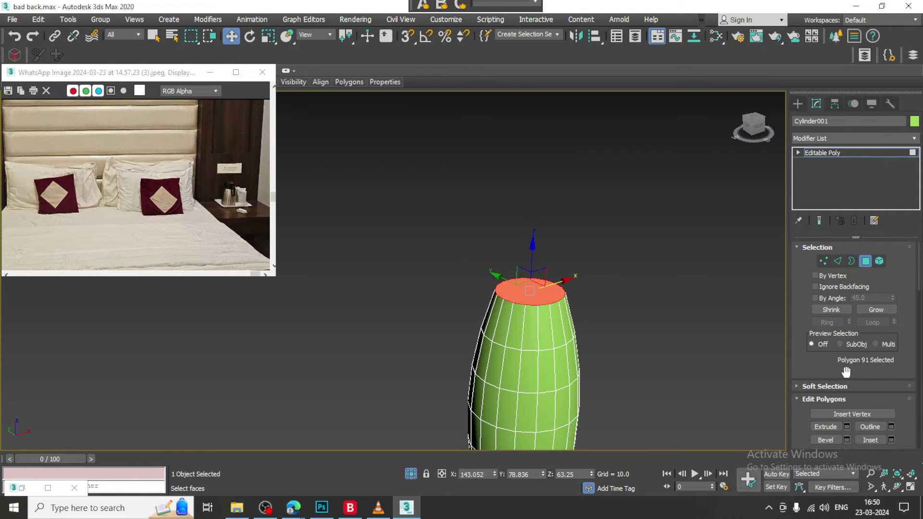
scroll(846, 372, "down", 2)
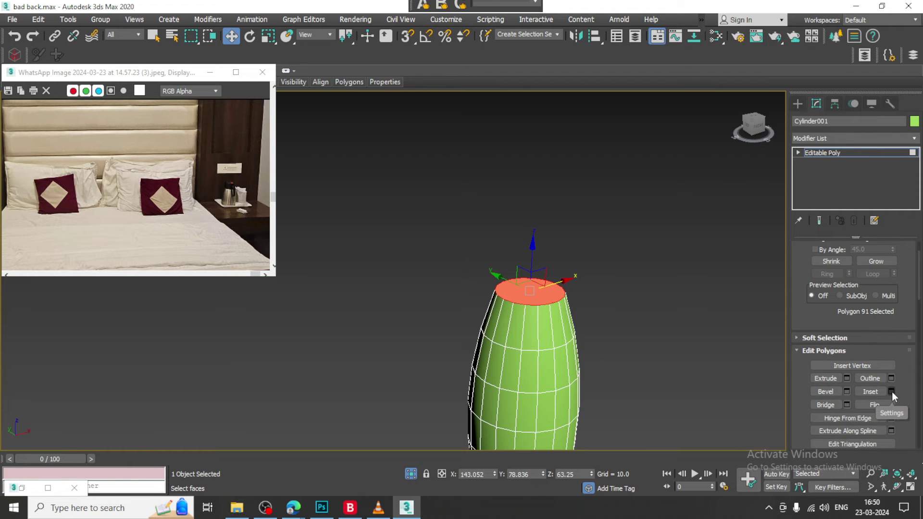
left_click(892, 391)
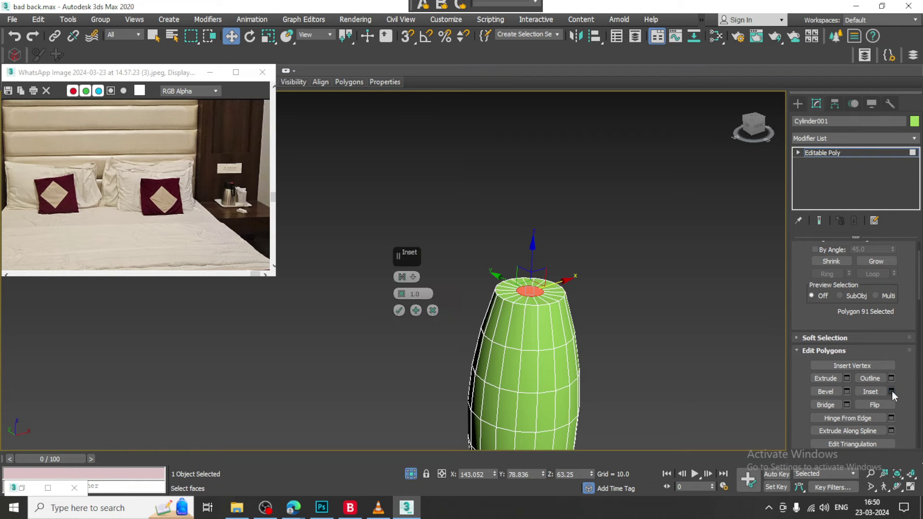
left_click_drag(406, 299, 405, 303)
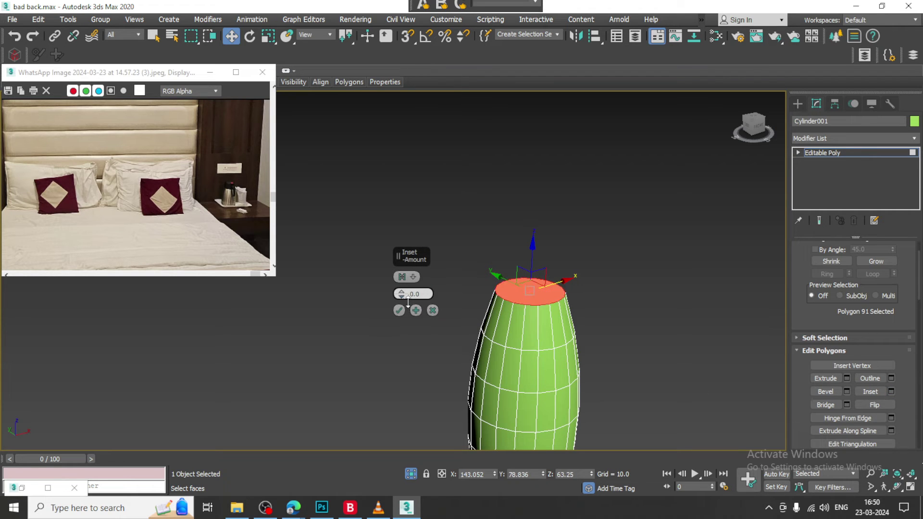
left_click(399, 313)
Extrude the inner top polygon by 0.003 and lower it to Z about 63.21, forming a recess inside the rim.
scroll(715, 299, "up", 5)
middle_click_drag(641, 291, 789, 322)
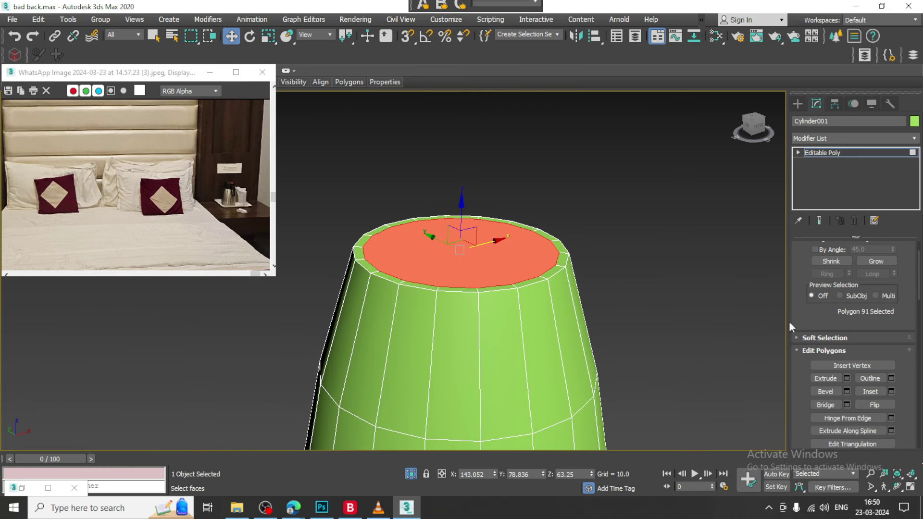
left_click(847, 379)
left_click_drag(401, 293, 429, 343)
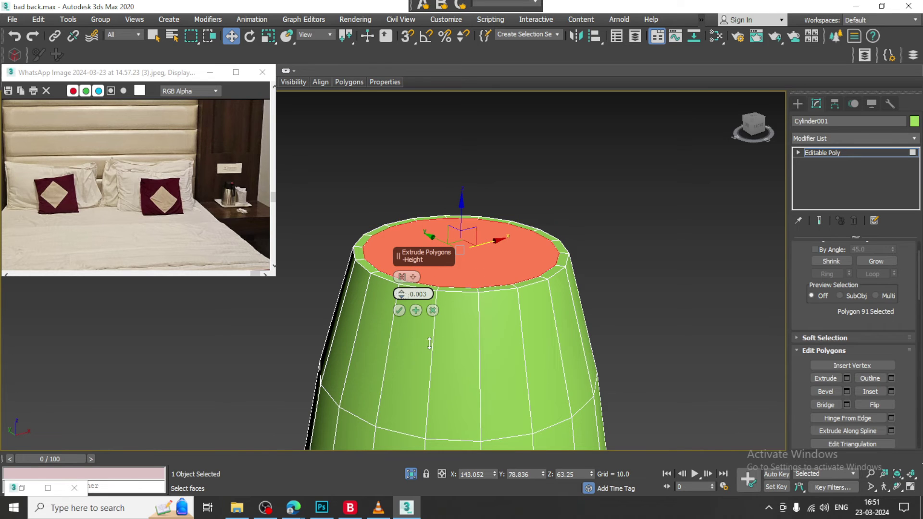
left_click(398, 310)
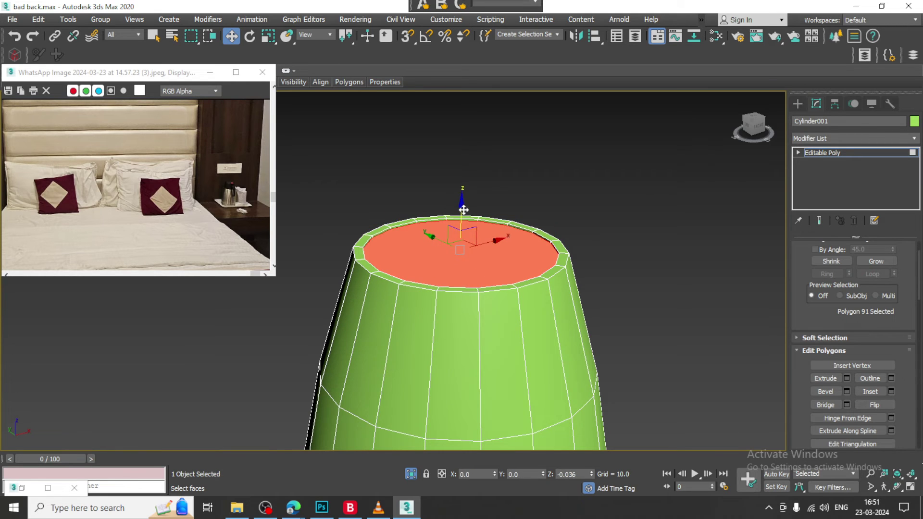
left_click_drag(464, 210, 463, 213)
key("F2")
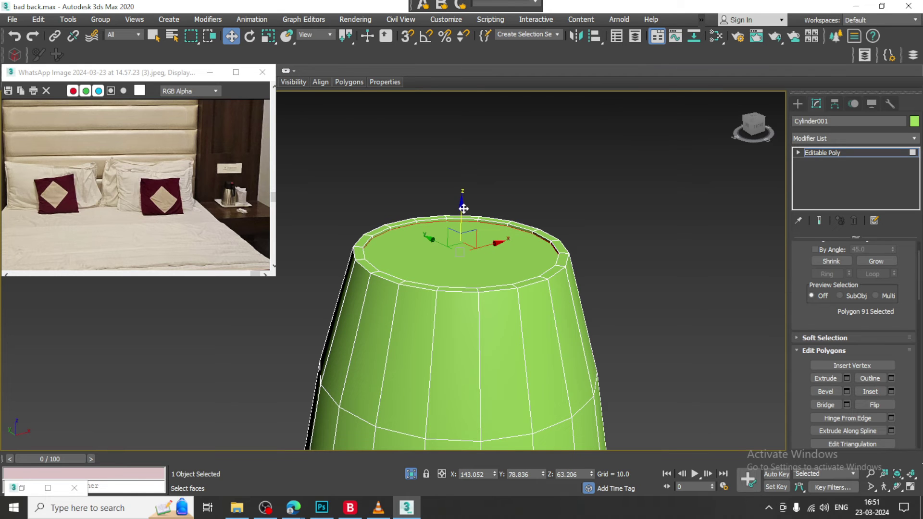
key("F2")
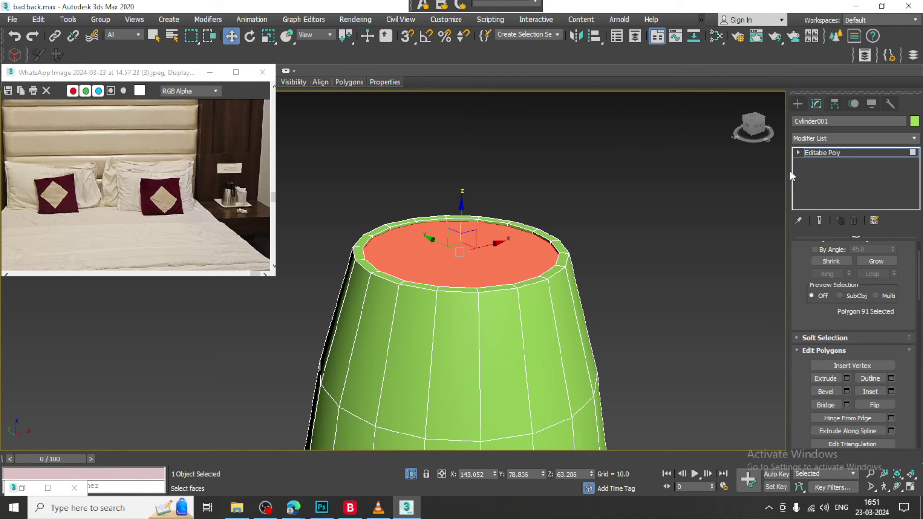
End the isolation and clone the tapered cylinder across the tray to X about 151.9.
left_click(859, 157)
right_click(649, 148)
left_click(689, 49)
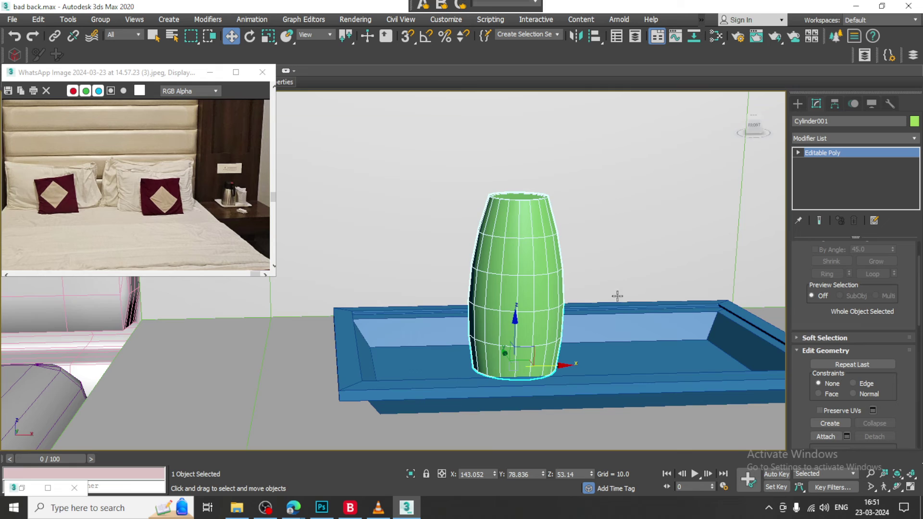
scroll(617, 296, "down", 5)
left_click_drag(592, 299, 640, 293, "shift")
left_click(462, 305)
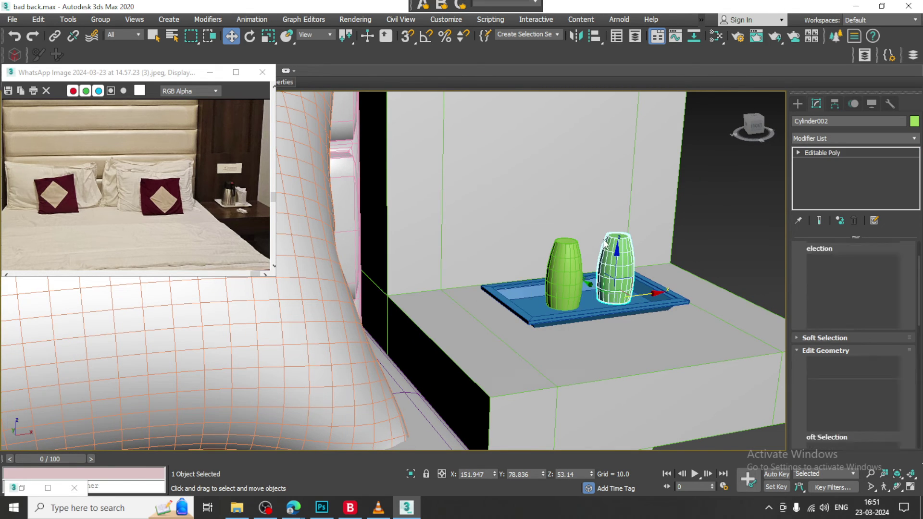
scroll(604, 243, "down", 8)
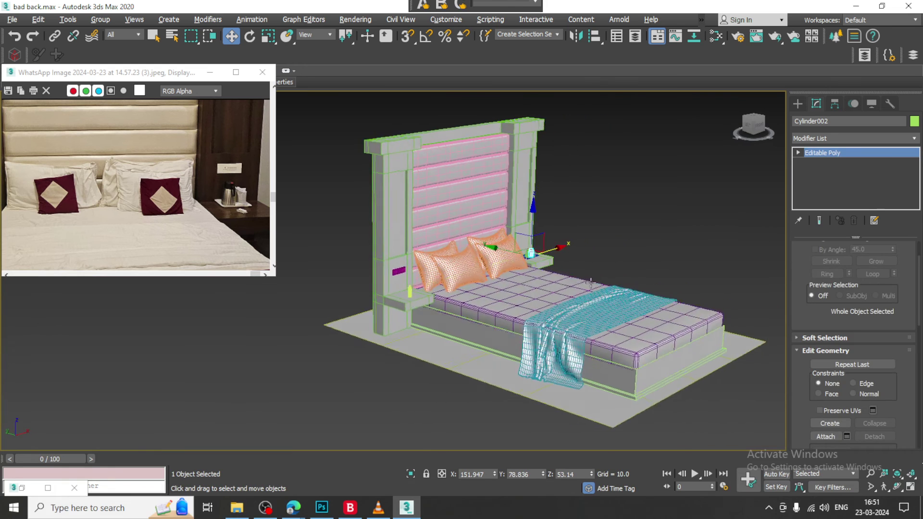
scroll(591, 282, "down", 3)
key("ctrl+a")
key("m")
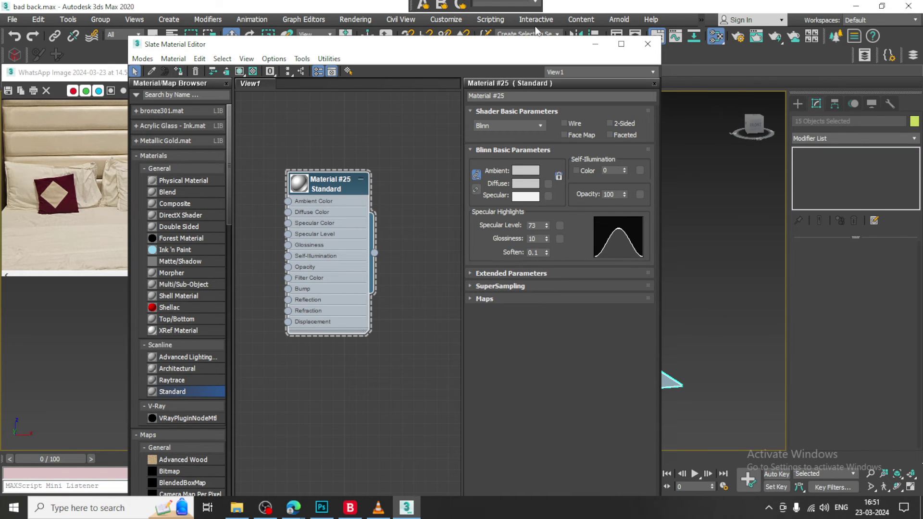
left_click(595, 45)
left_click(722, 277)
Scale the floor plane under the bed uniformly to about 124%.
scroll(722, 277, "up", 4)
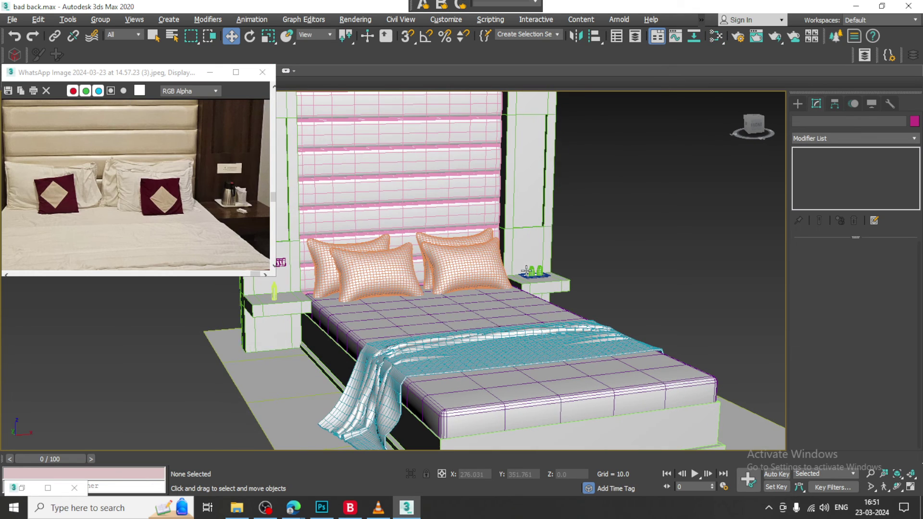
scroll(145, 216, "down", 2)
middle_click_drag(595, 235, 717, 141, "alt")
left_click(522, 342)
scroll(522, 341, "down", 3)
middle_click_drag(522, 341, 474, 348, "alt")
key("r")
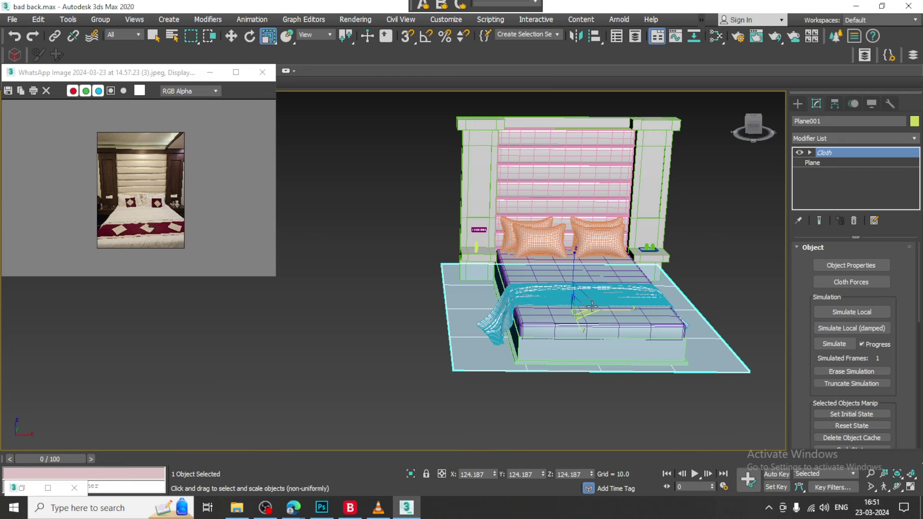
middle_click_drag(619, 308, 756, 206, "alt")
key("w")
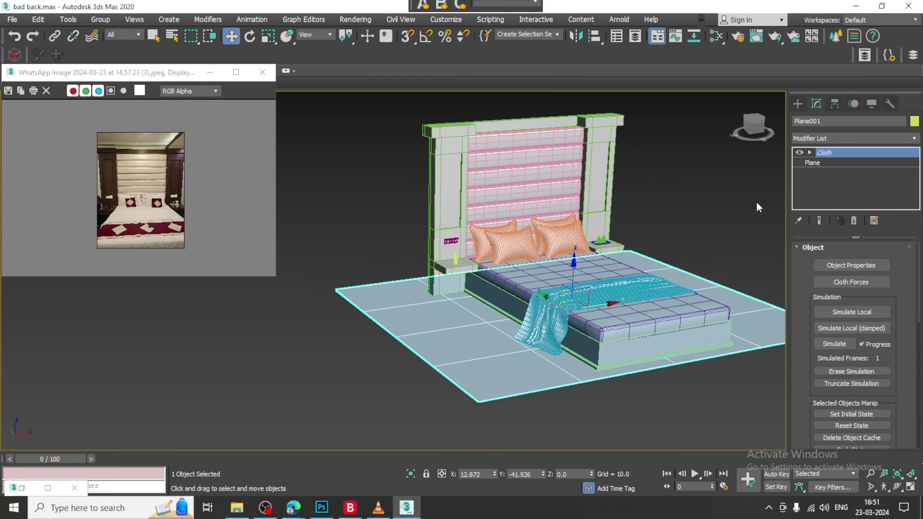
Create a wall box behind the headboard, about 9 long and 534.5 wide, rising above the headboard.
left_click(797, 104)
left_click(830, 173)
middle_click_drag(601, 288, 441, 279, "alt")
left_click_drag(380, 218, 741, 387)
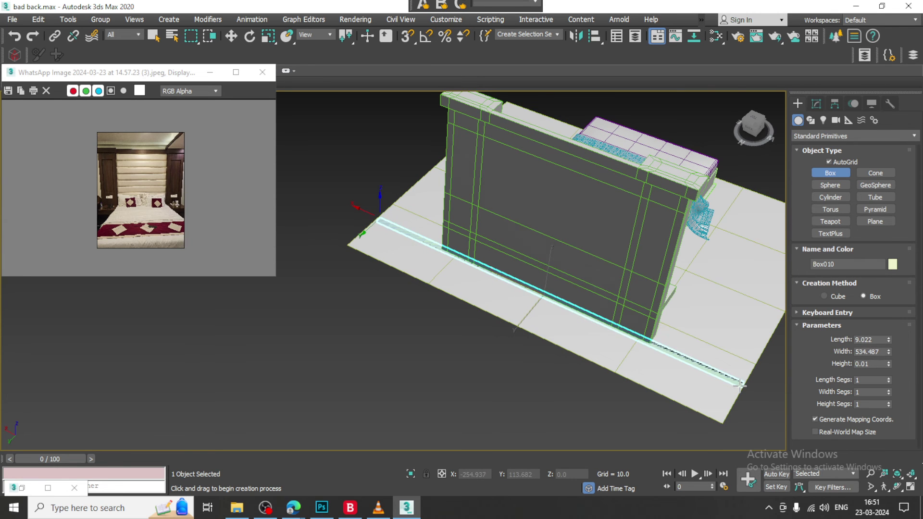
left_click(733, 174)
Move the wall box back to Y about 117.5 so it stands behind the headboard.
middle_click_drag(637, 219, 509, 298, "alt")
key("w")
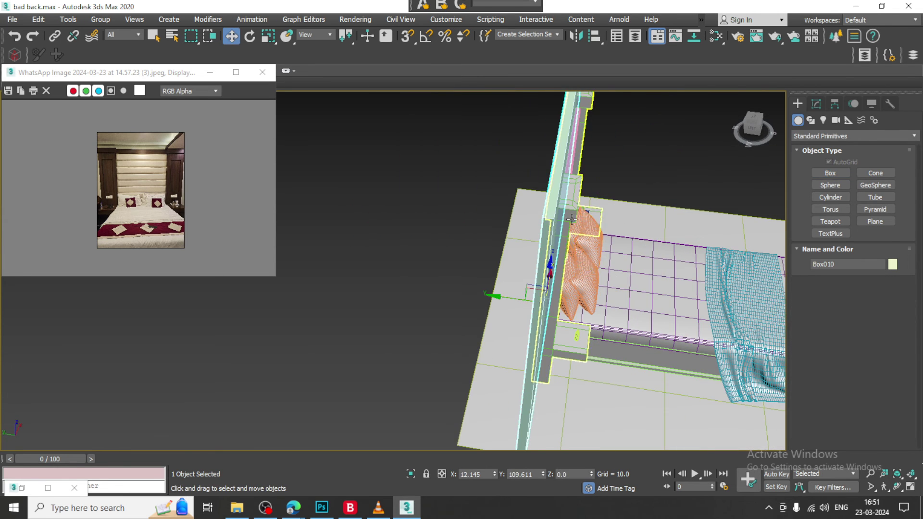
left_click_drag(509, 298, 516, 299)
middle_click_drag(609, 263, 581, 279, "alt")
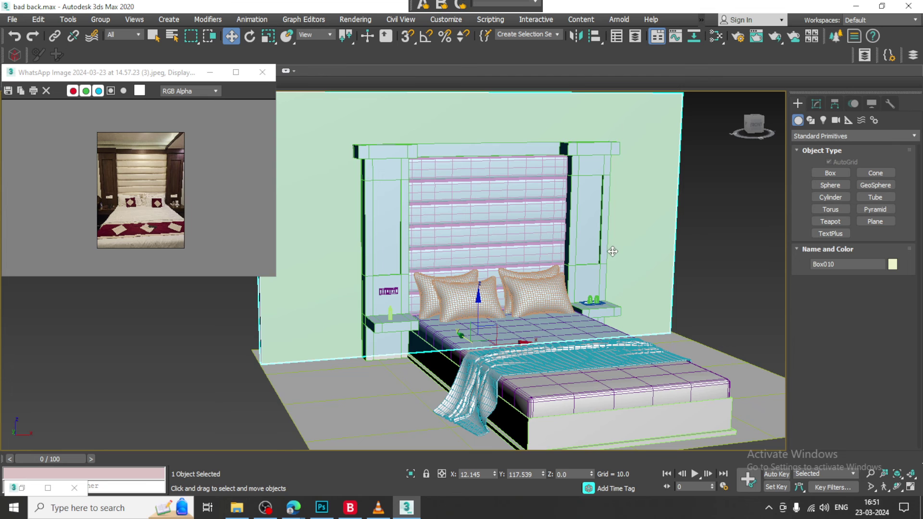